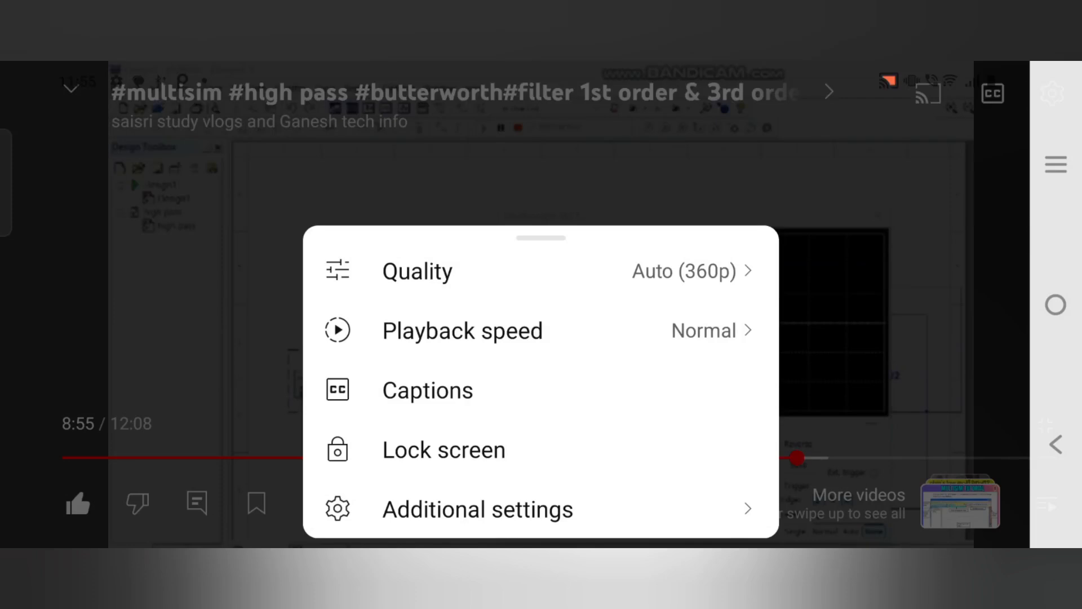
- Set the video's quality to 1080p and resume playback
click(633, 268)
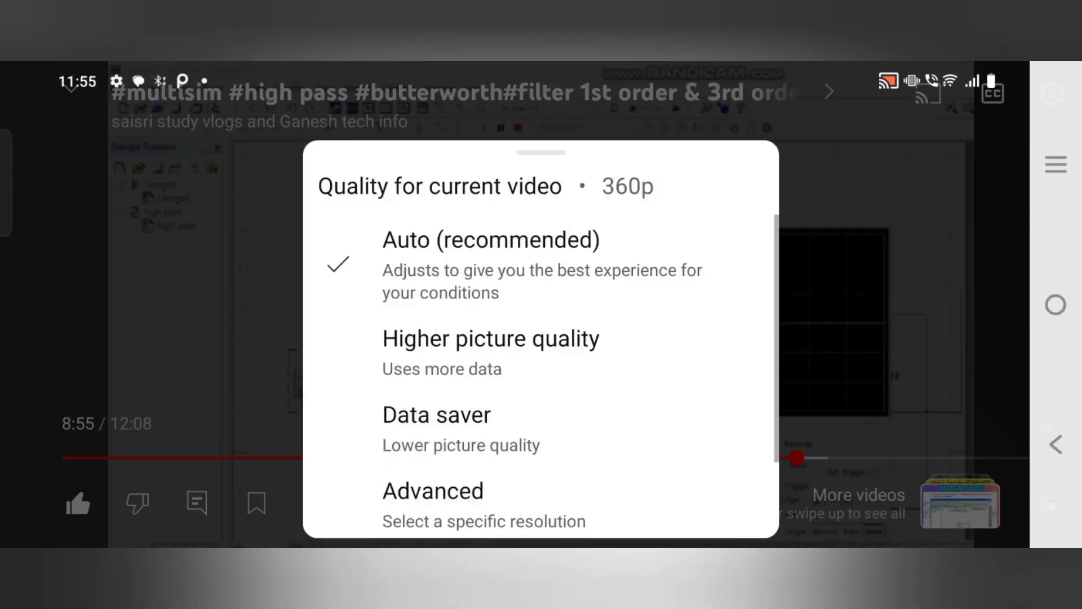
click(433, 502)
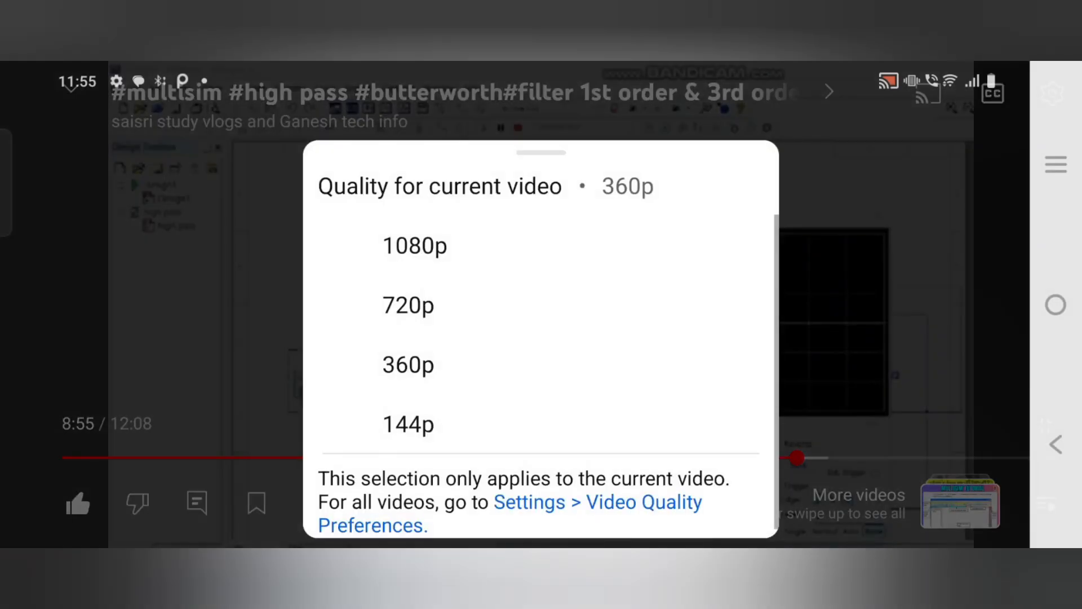
click(415, 246)
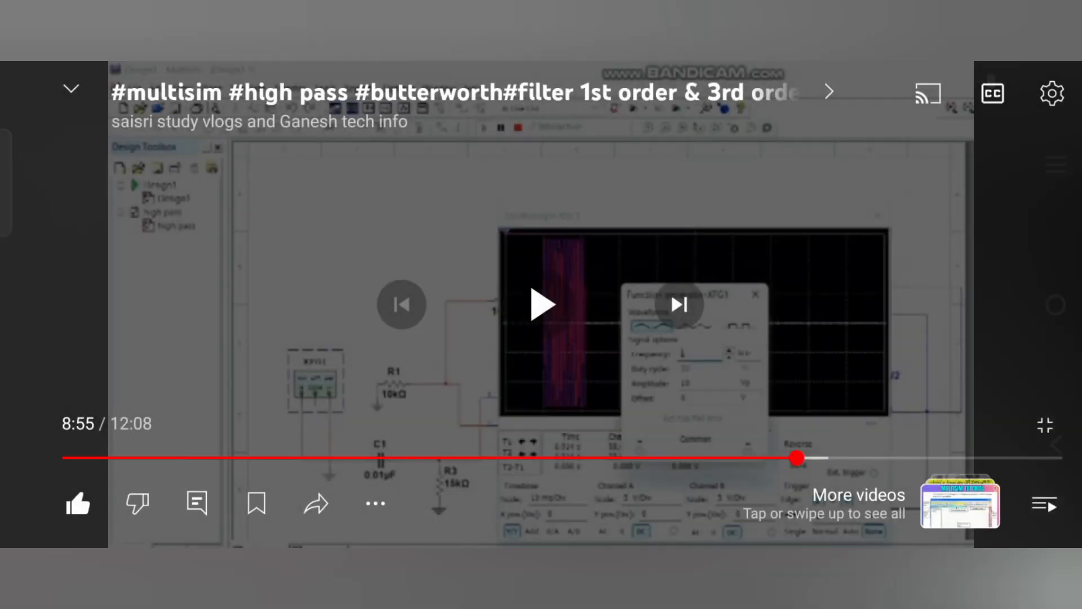
click(543, 304)
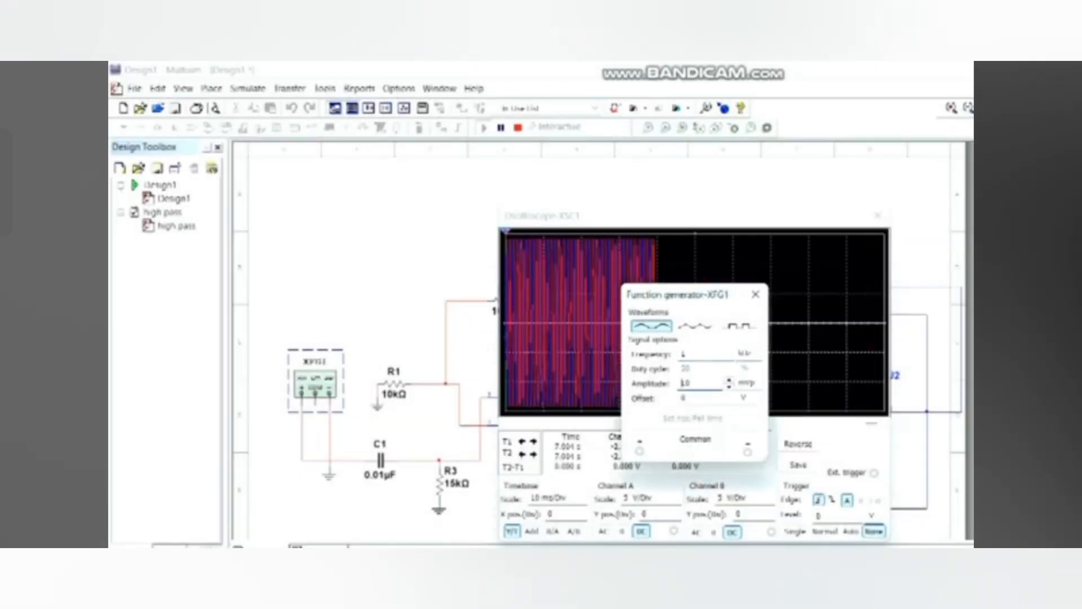
- Check the quality option in the video's playback settings
click(902, 362)
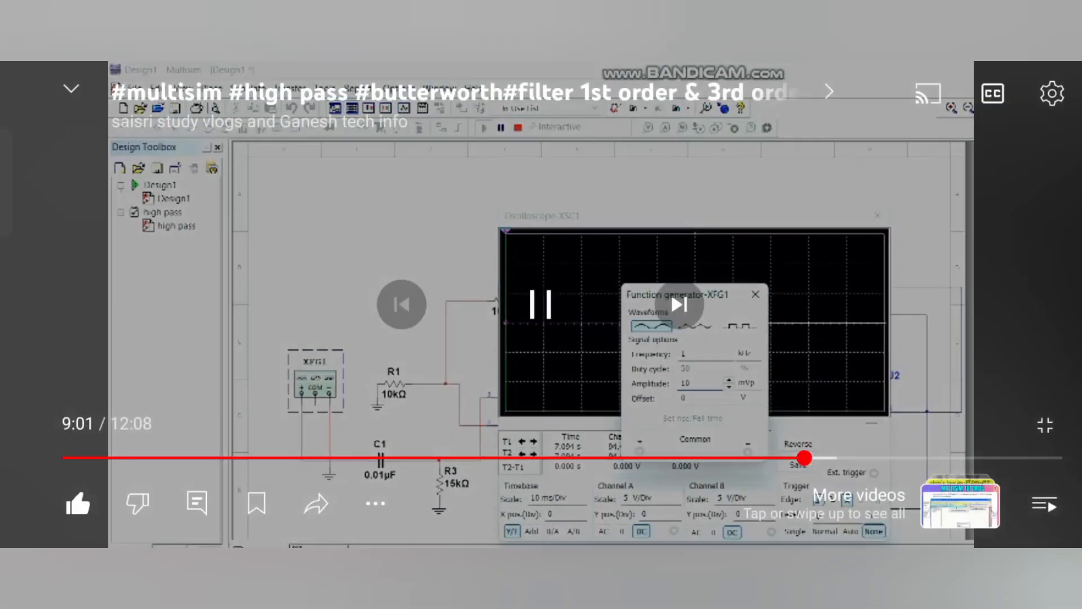
click(902, 361)
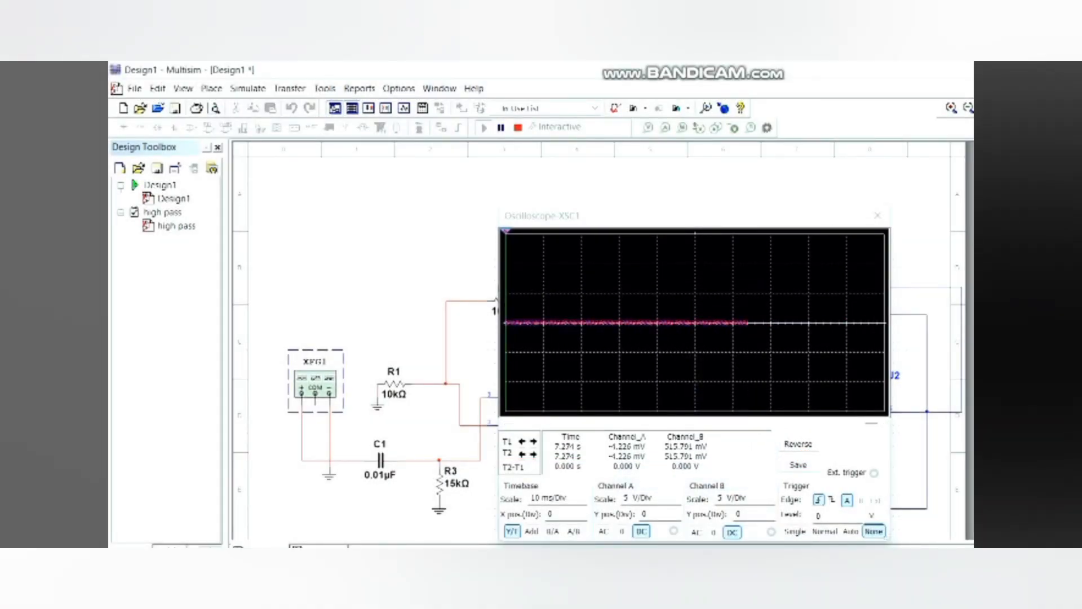
click(970, 245)
click(1052, 93)
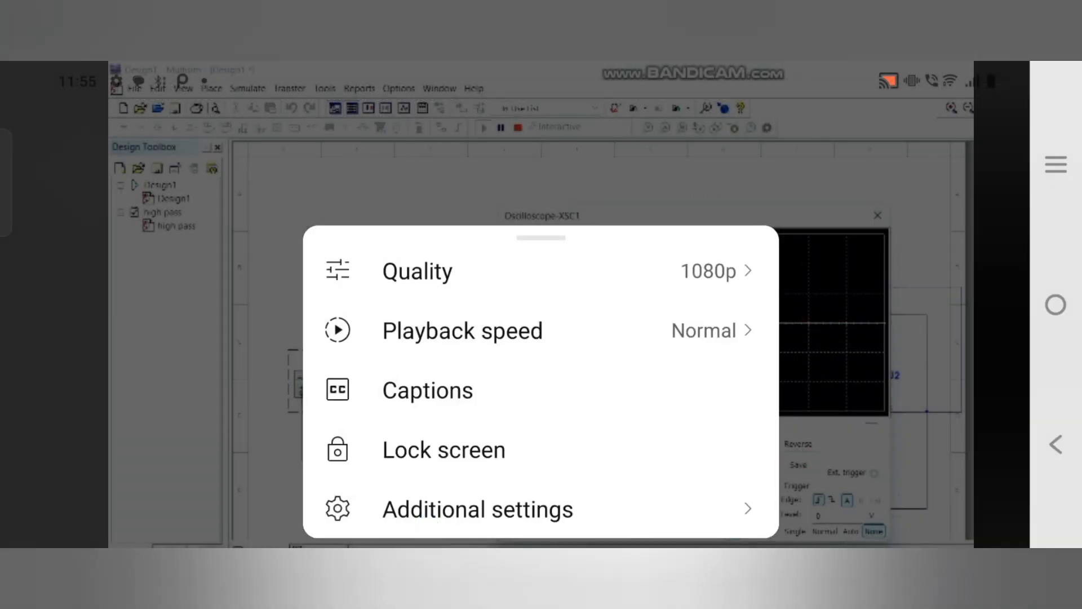
click(372, 521)
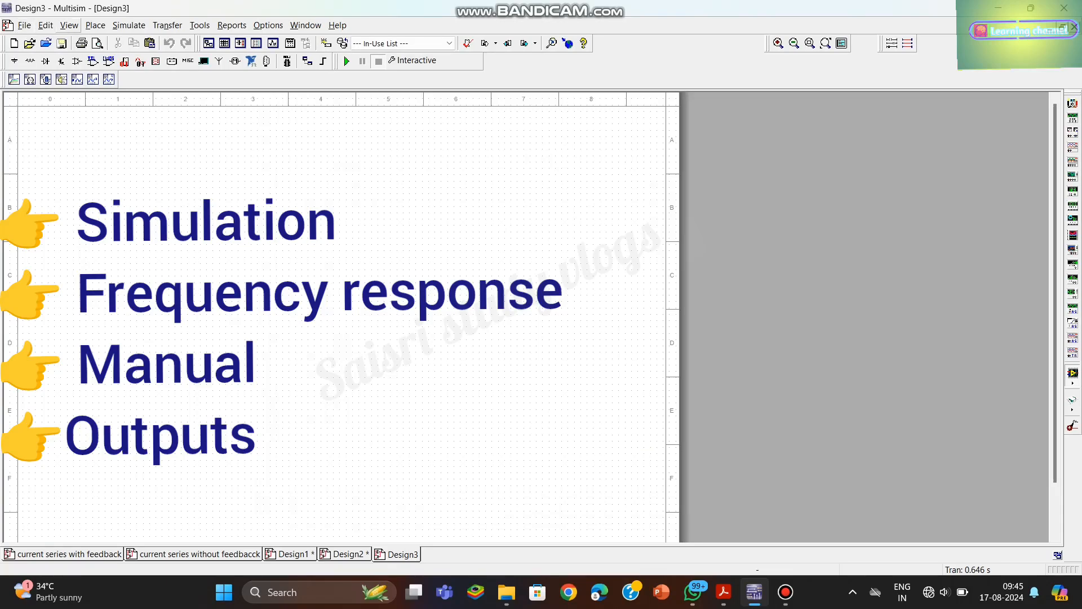
click(95, 26)
click(109, 335)
click(265, 140)
- Add the title text "ce-cc cascaded amplifier" near the upper edge of the Design3 schematic sheet
click(95, 26)
click(109, 333)
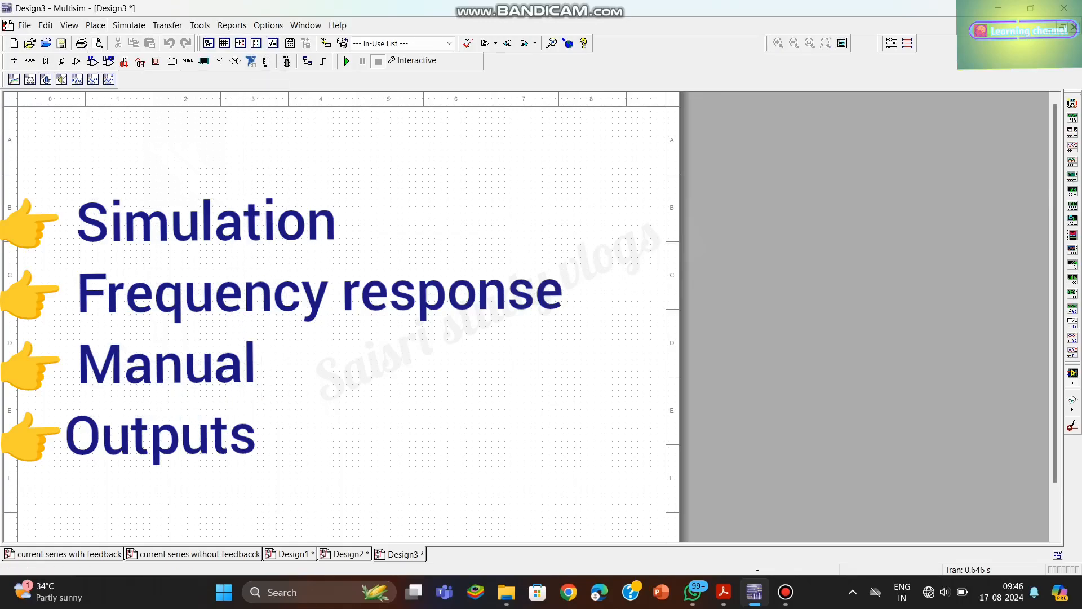
click(238, 135)
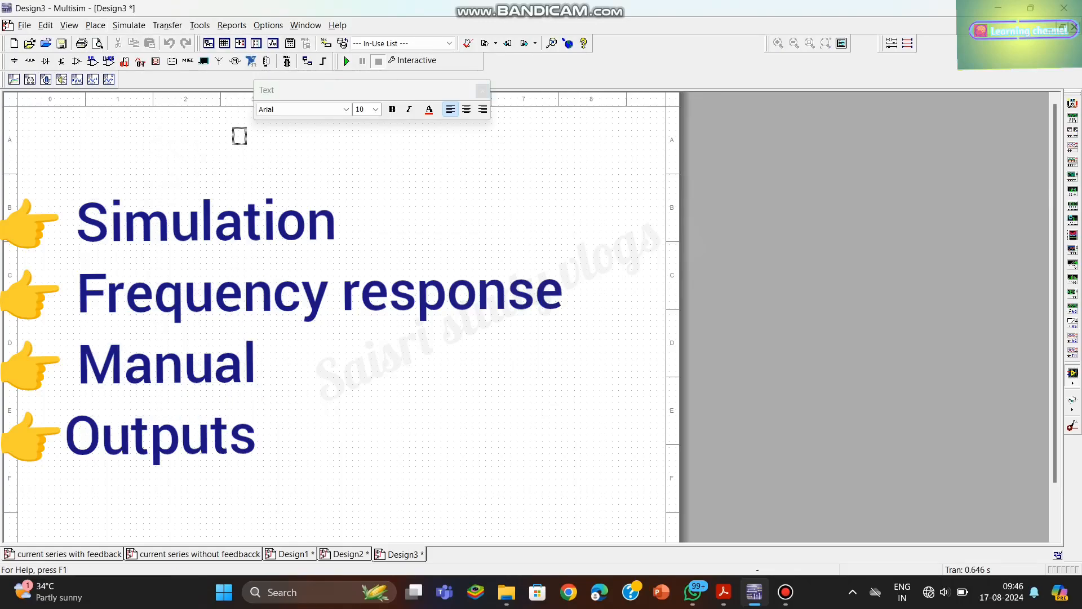
text(ce-cc cascsed)
key(BackSpace)
key(BackSpace)
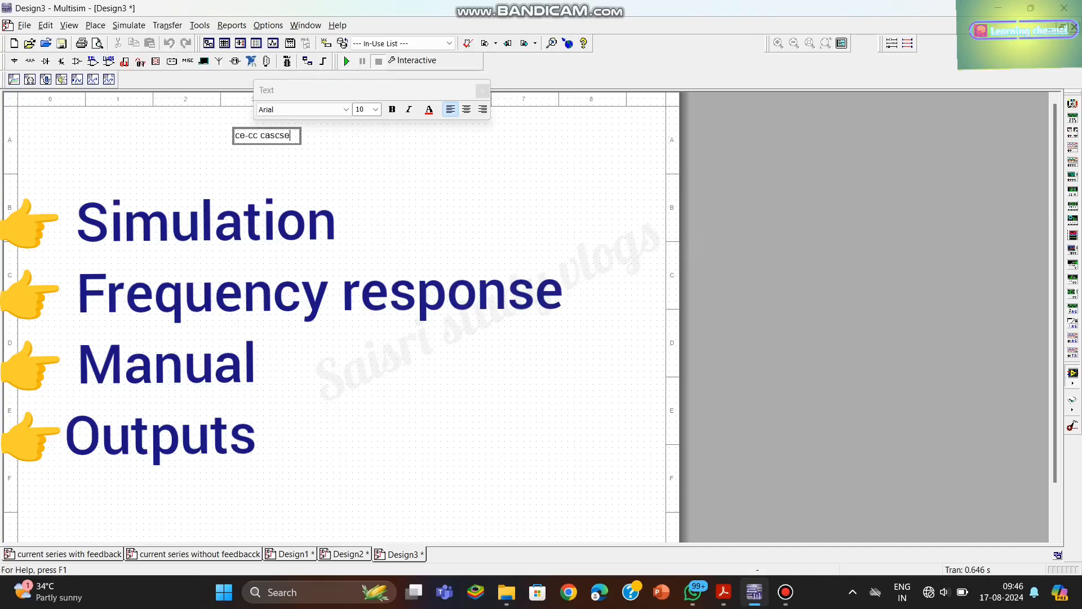
key(BackSpace)
text(adednamplifier)
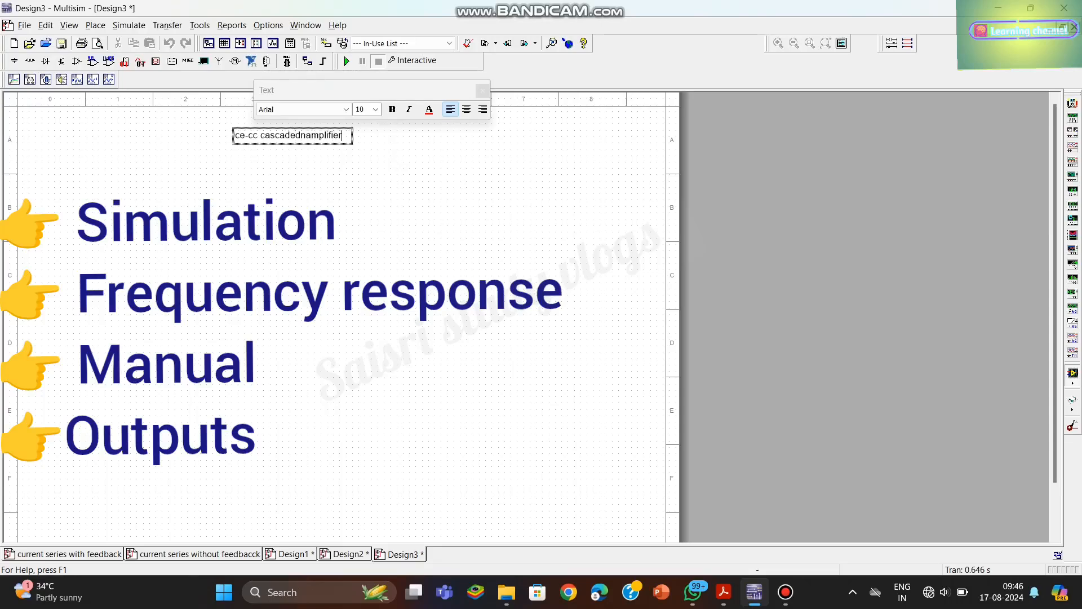
click(307, 135)
key(BackSpace)
- Format the title text as bold at size 16 and finish text formatting
click(375, 109)
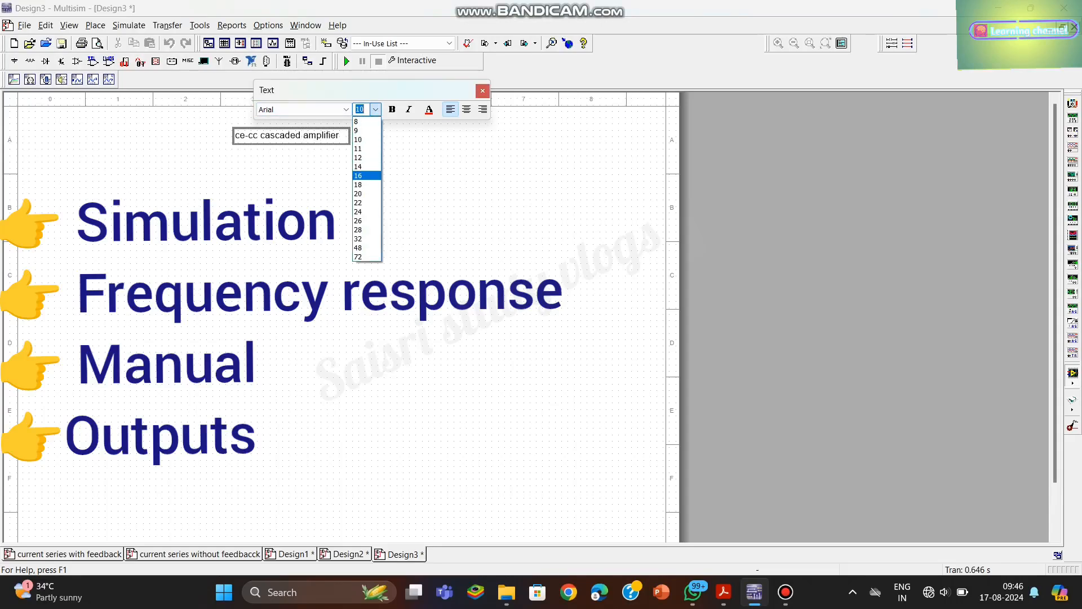
click(367, 176)
click(392, 110)
click(483, 91)
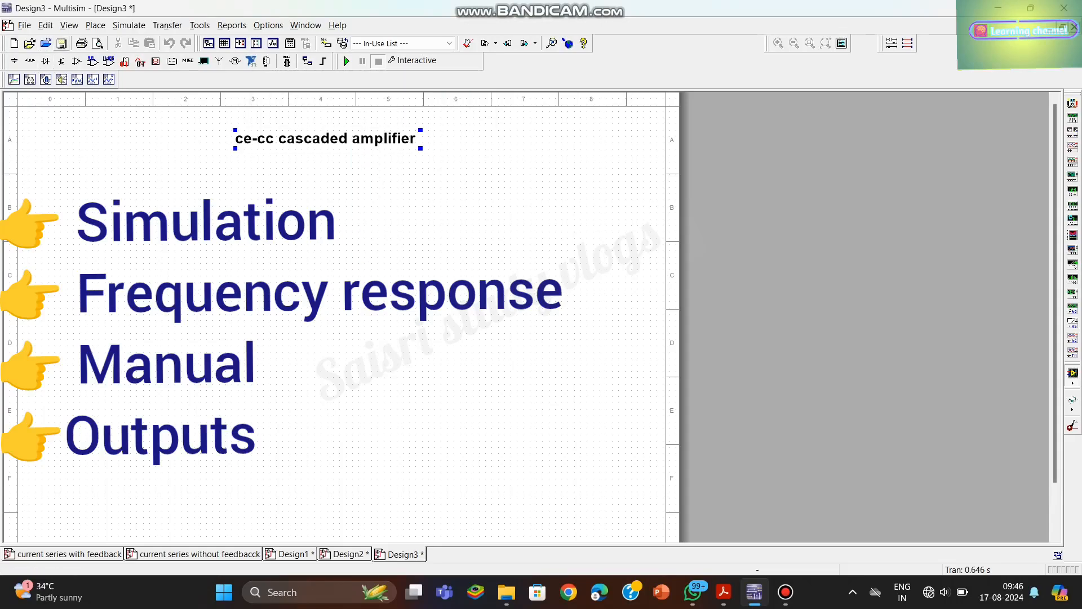
- Place an AC_POWER source from the Sources group in the left part of the sheet, around row D
click(95, 25)
click(123, 41)
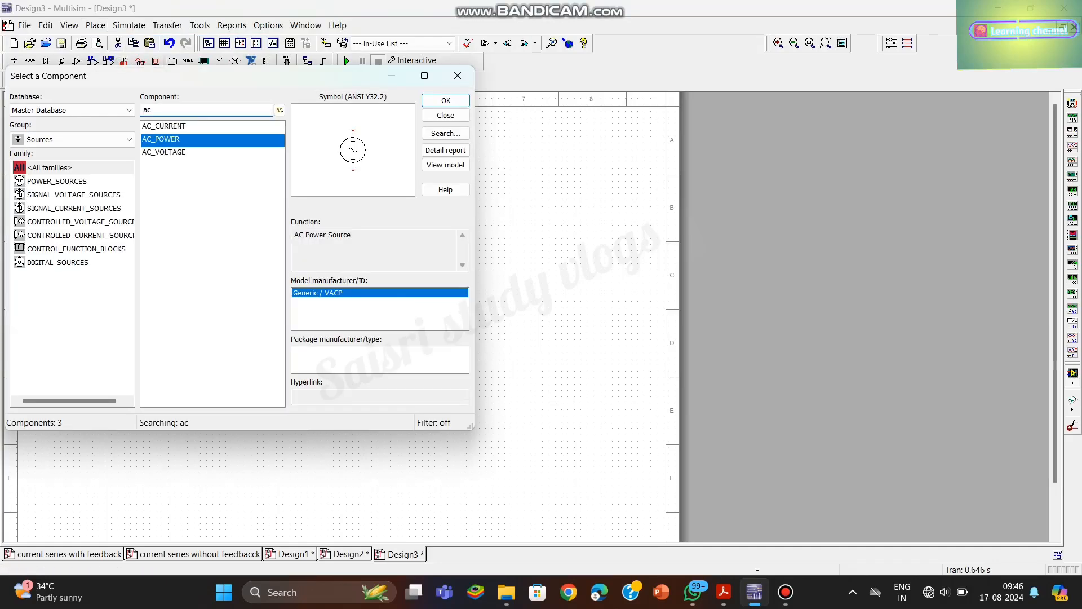
click(445, 100)
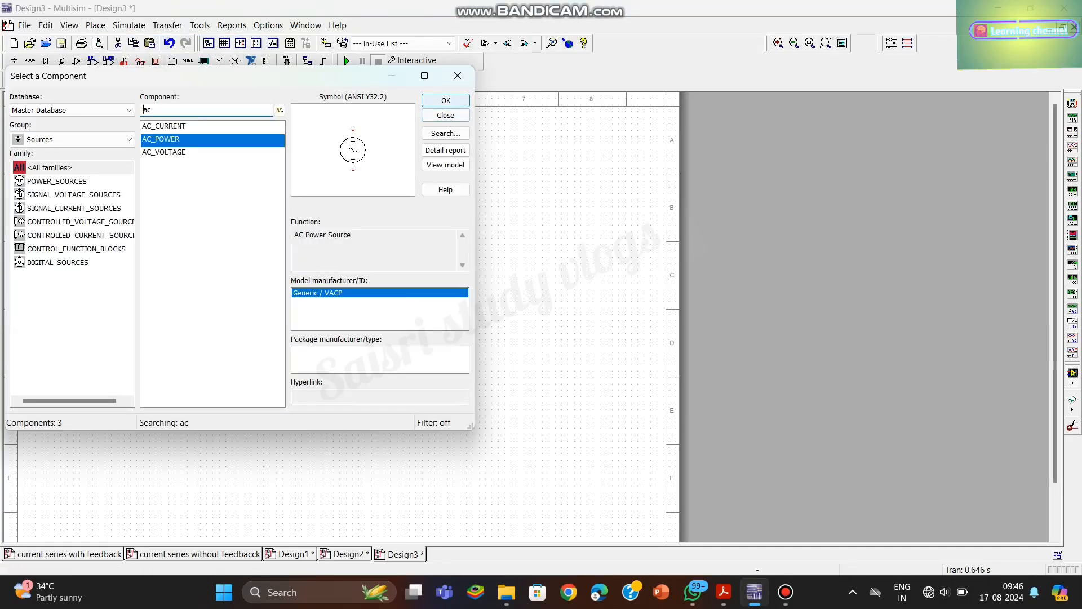
click(143, 327)
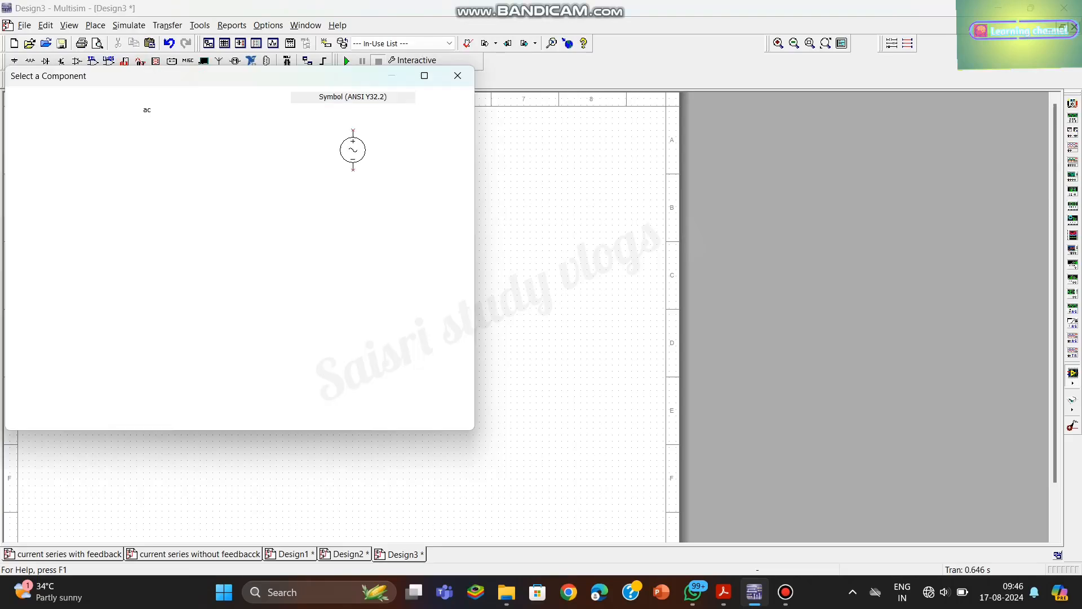
- Place a 10 µF capacitor from the Basic group horizontally, above and to the right of the AC source
click(129, 139)
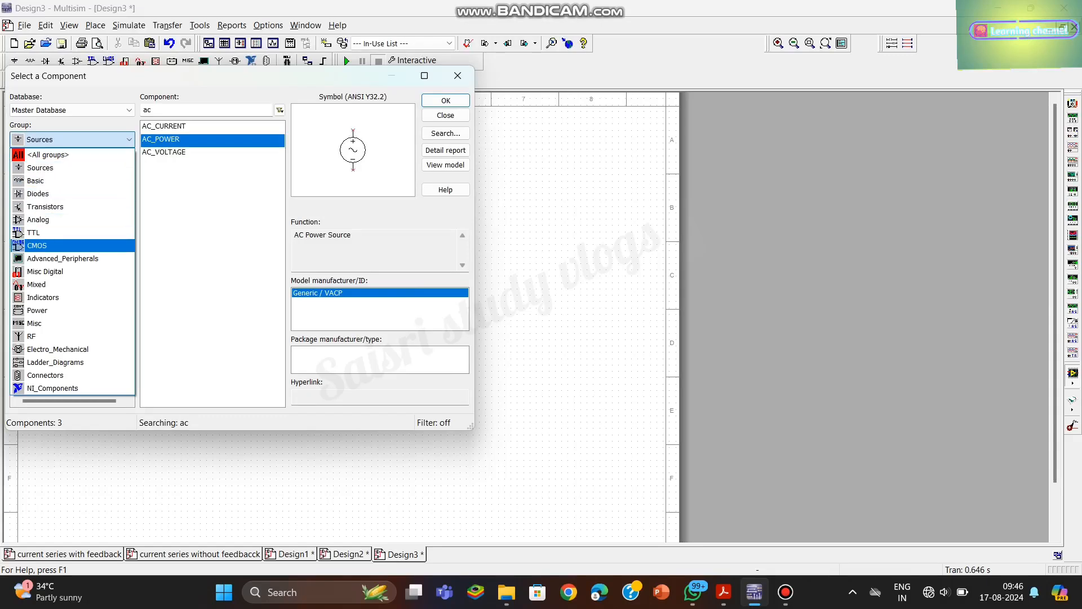
click(35, 181)
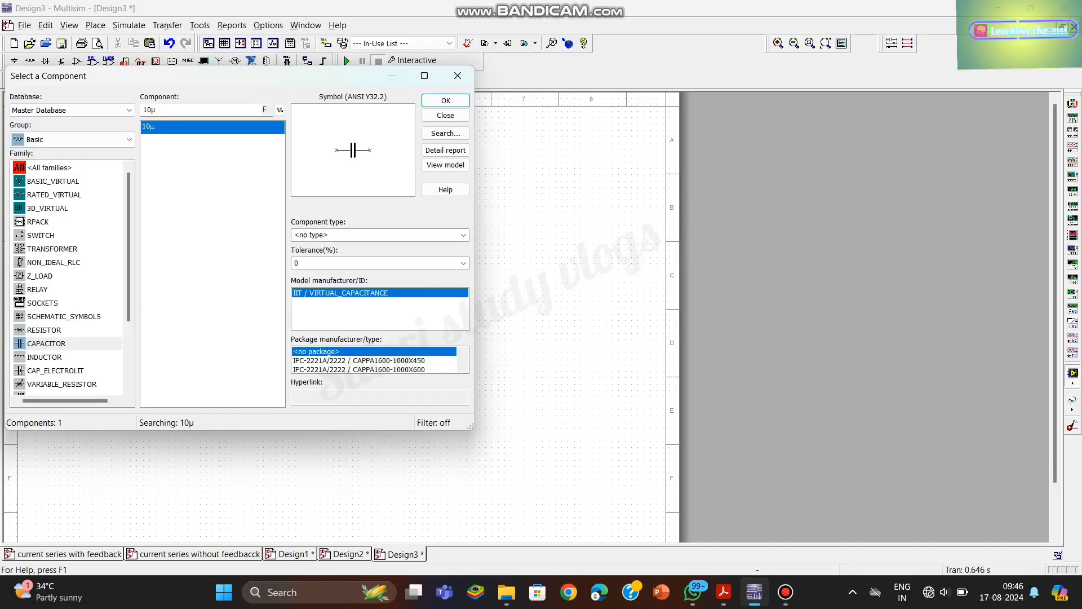
click(446, 101)
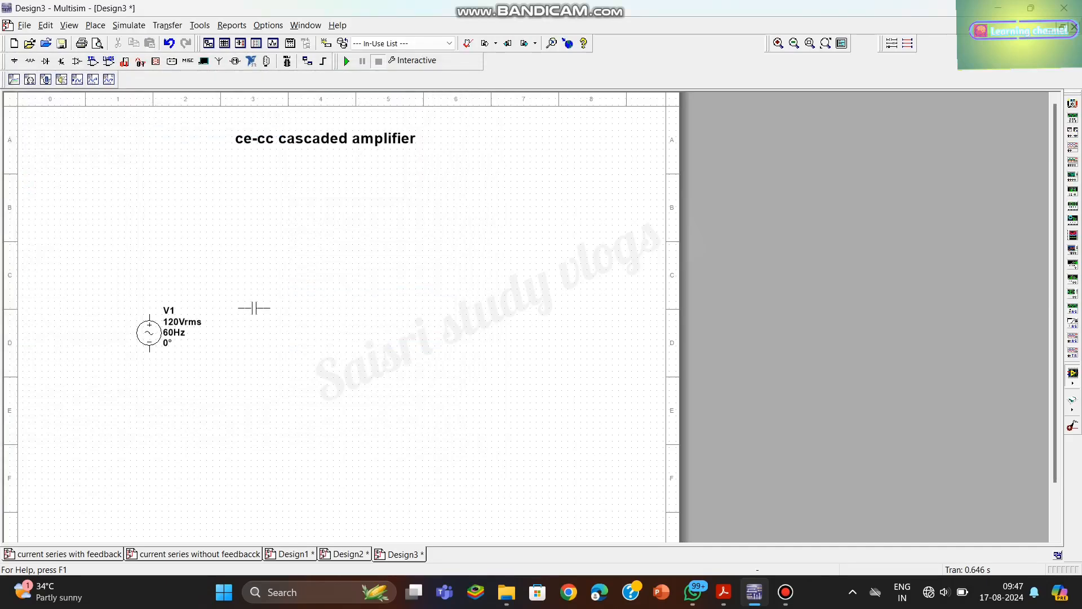
click(241, 273)
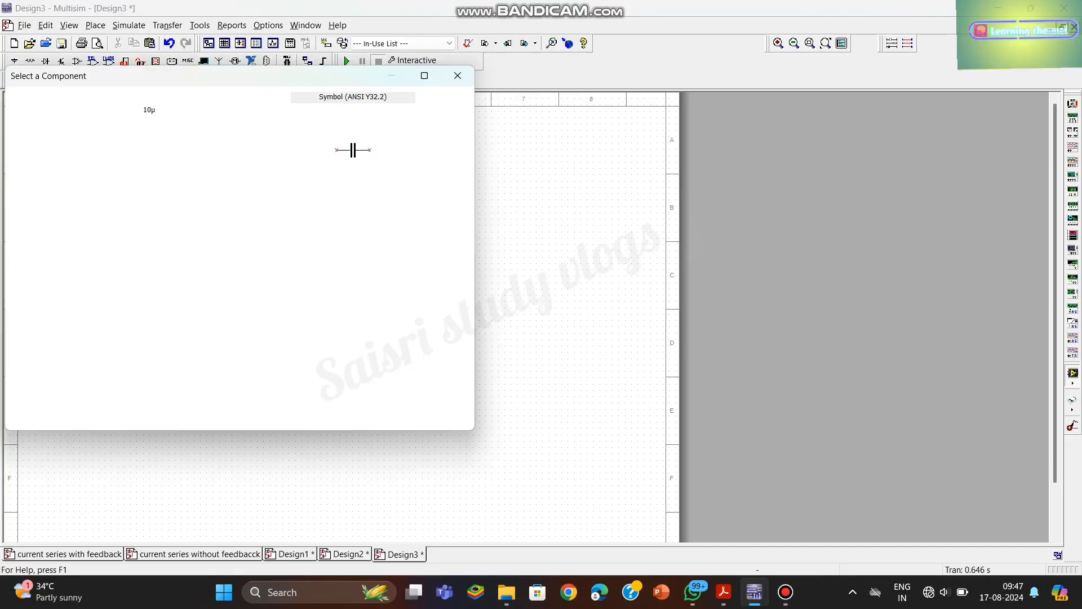
- Place three more 10 µF capacitors: one horizontal at upper right, one vertical at lower centre, and one horizontal at far right
key(Return)
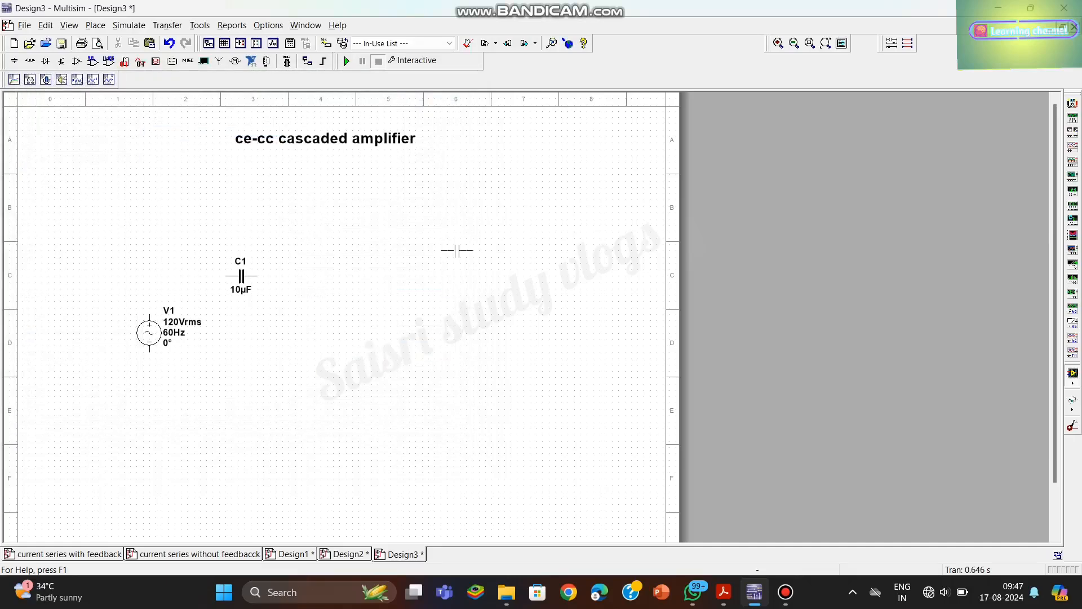
click(435, 254)
key(Return)
click(352, 374)
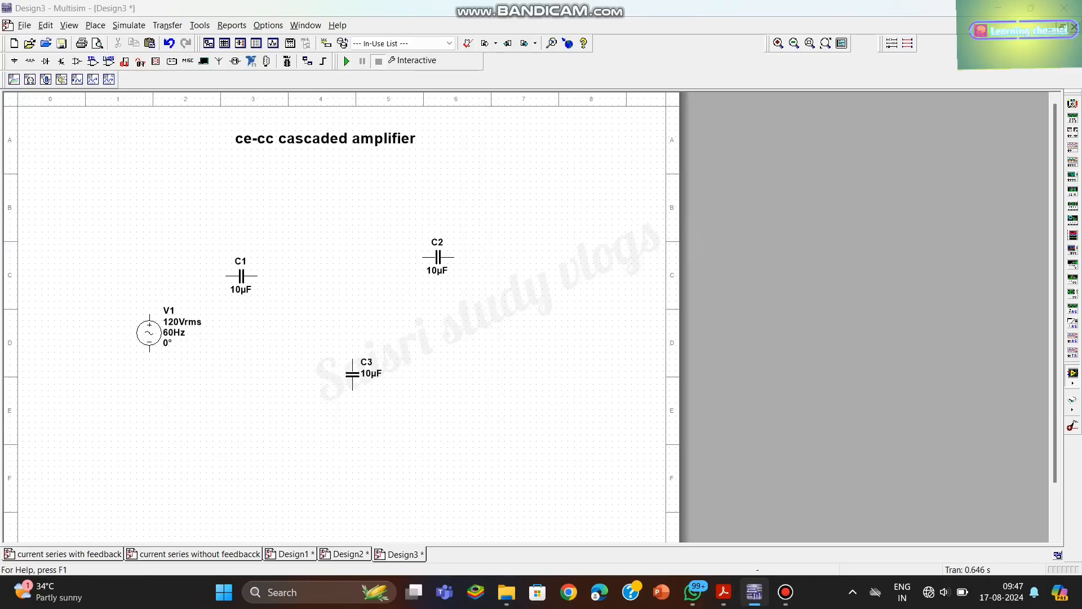
key(Return)
click(532, 320)
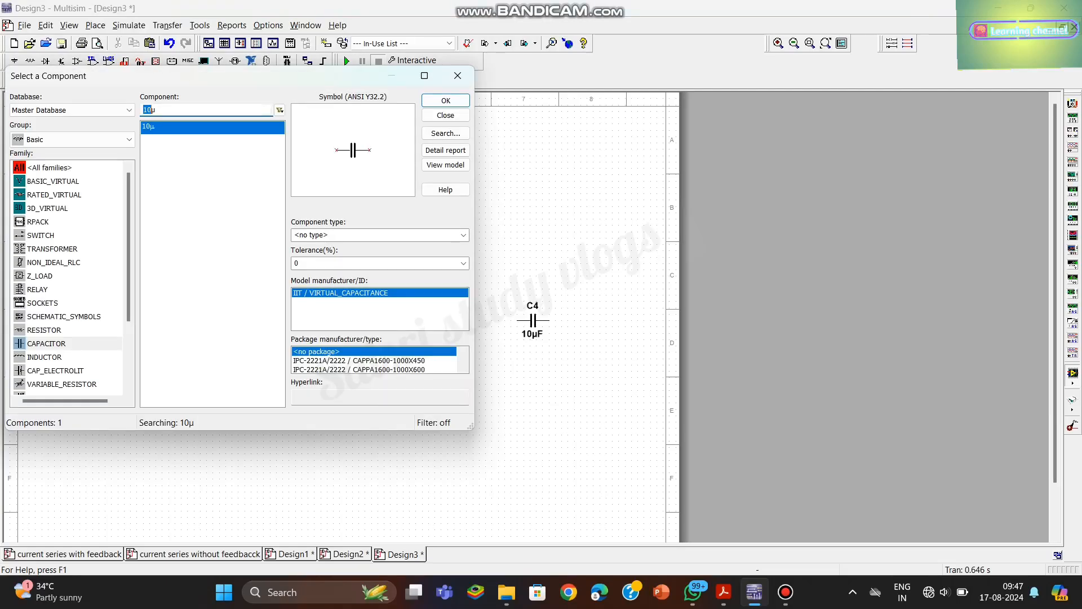
- Search all component groups for "gr"
click(72, 140)
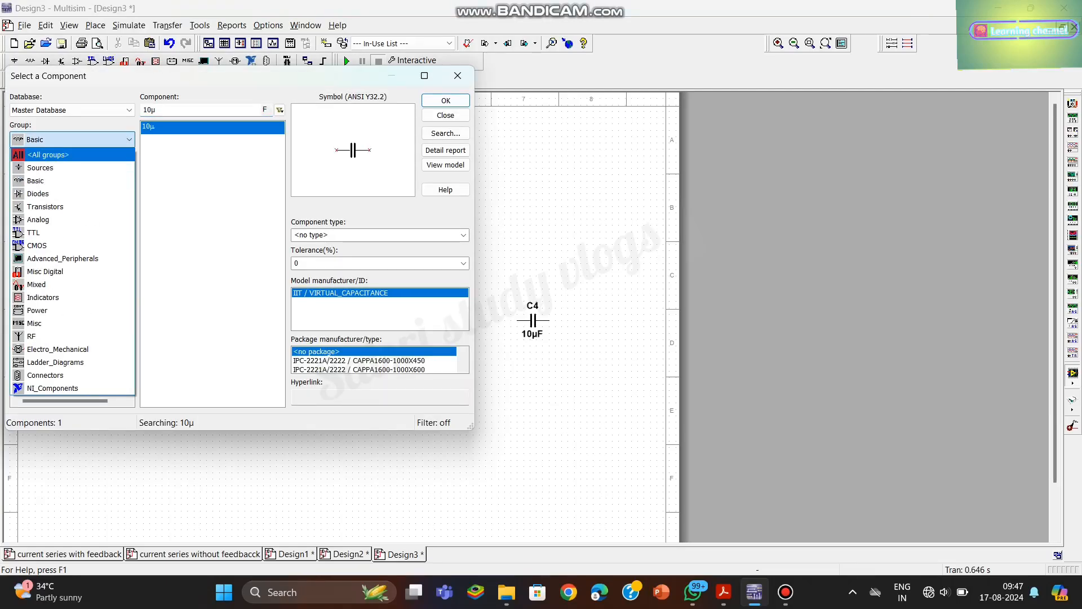
key(Return)
text(gr)
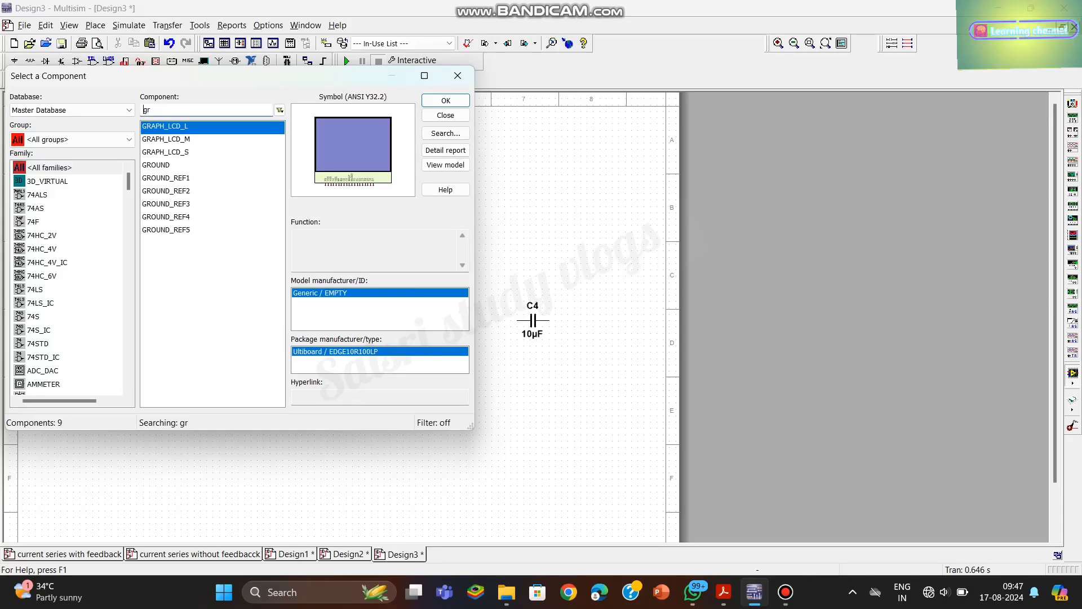
click(445, 100)
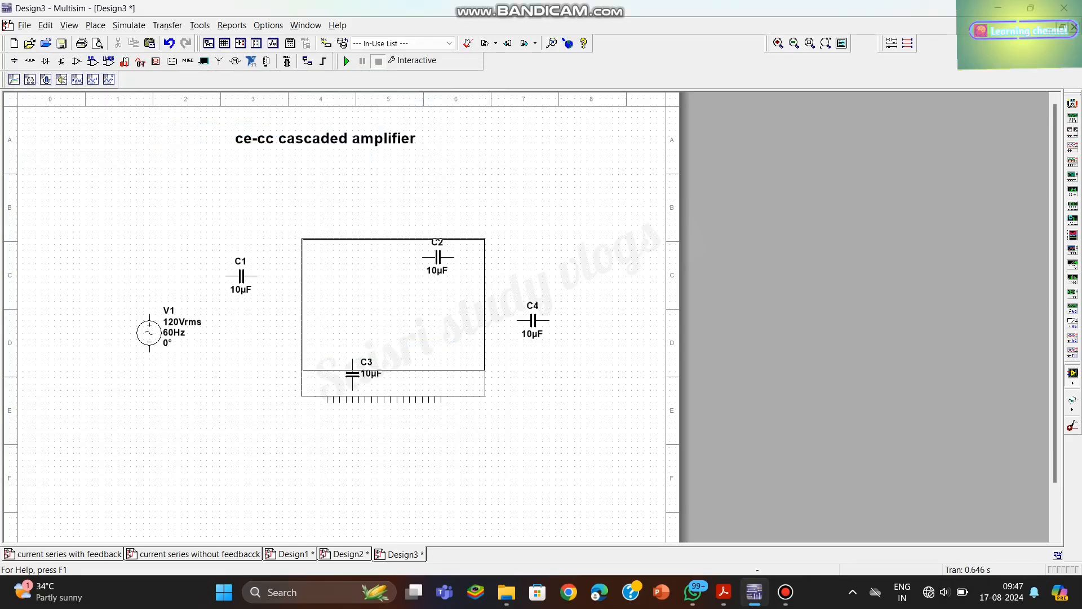
key(Escape)
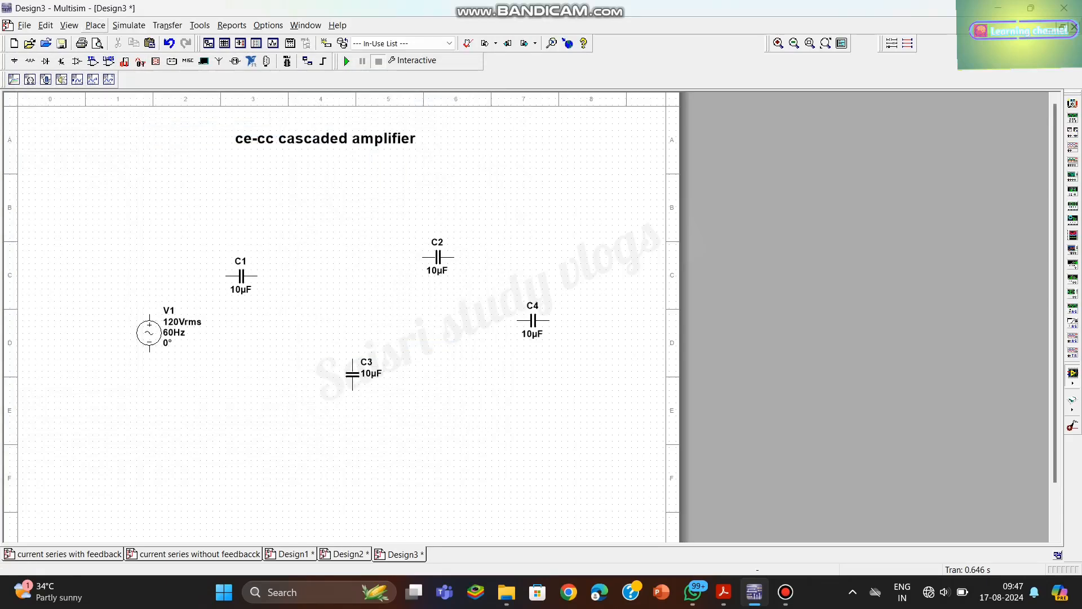
click(129, 26)
mouse_move(95, 26)
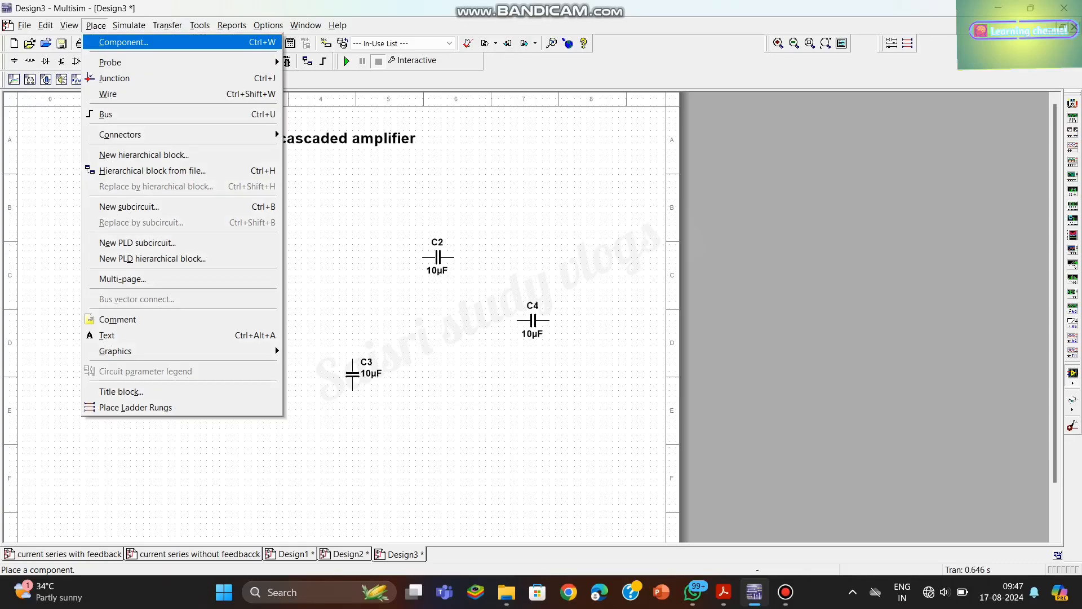
click(121, 43)
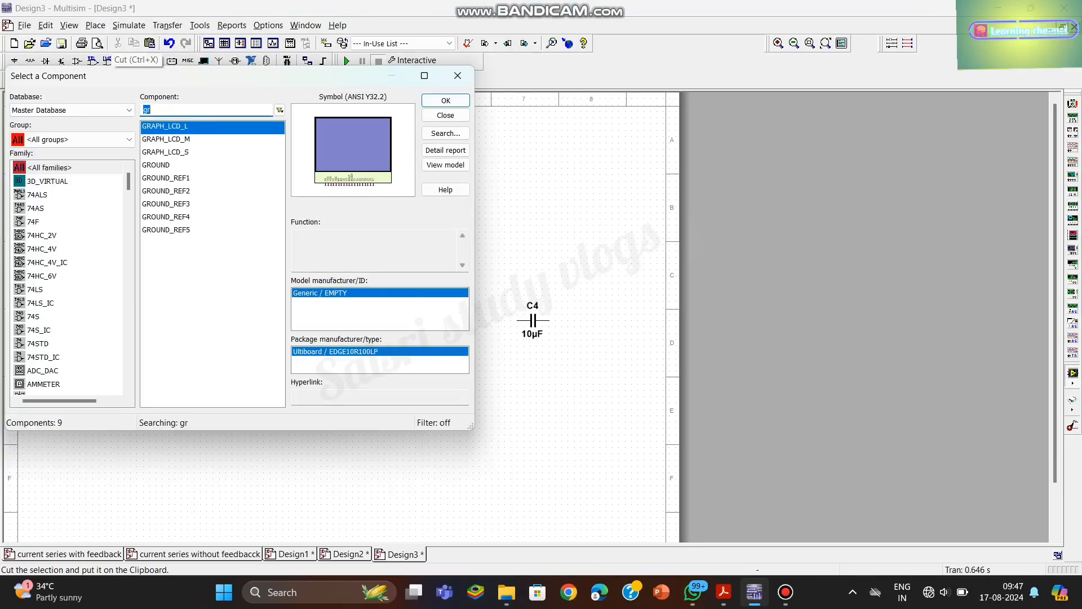
- Place the GROUND component (analog ground) below the vertical capacitor at the centre of the sheet
click(155, 165)
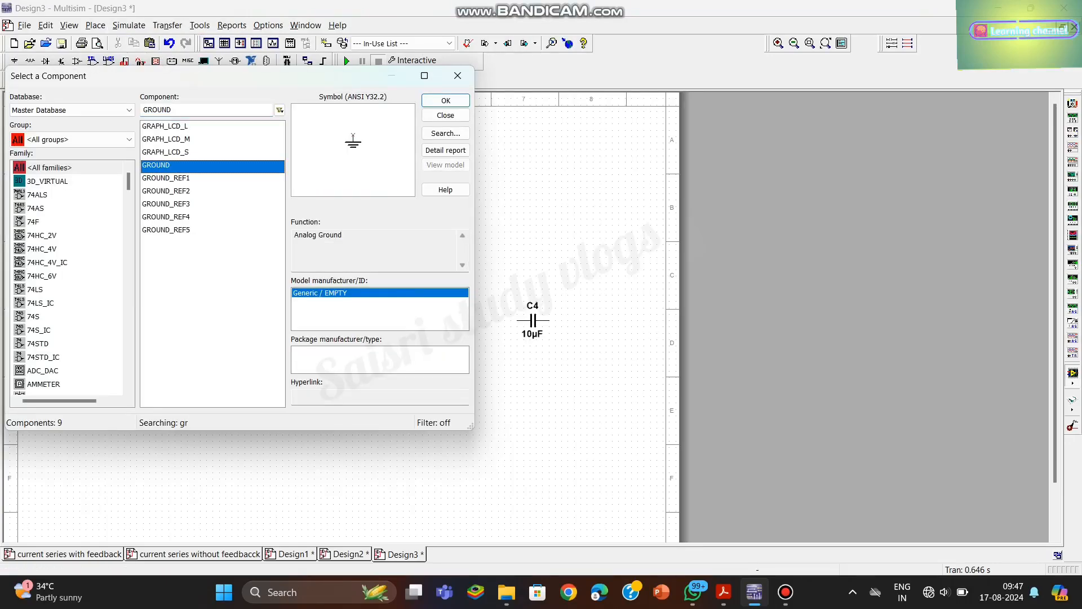
click(446, 101)
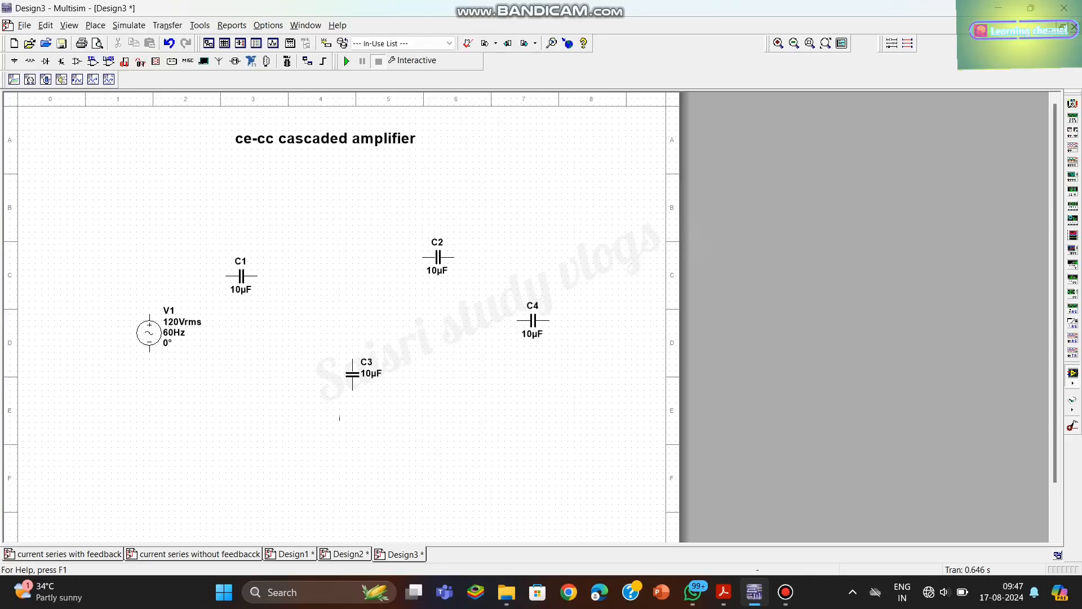
click(327, 438)
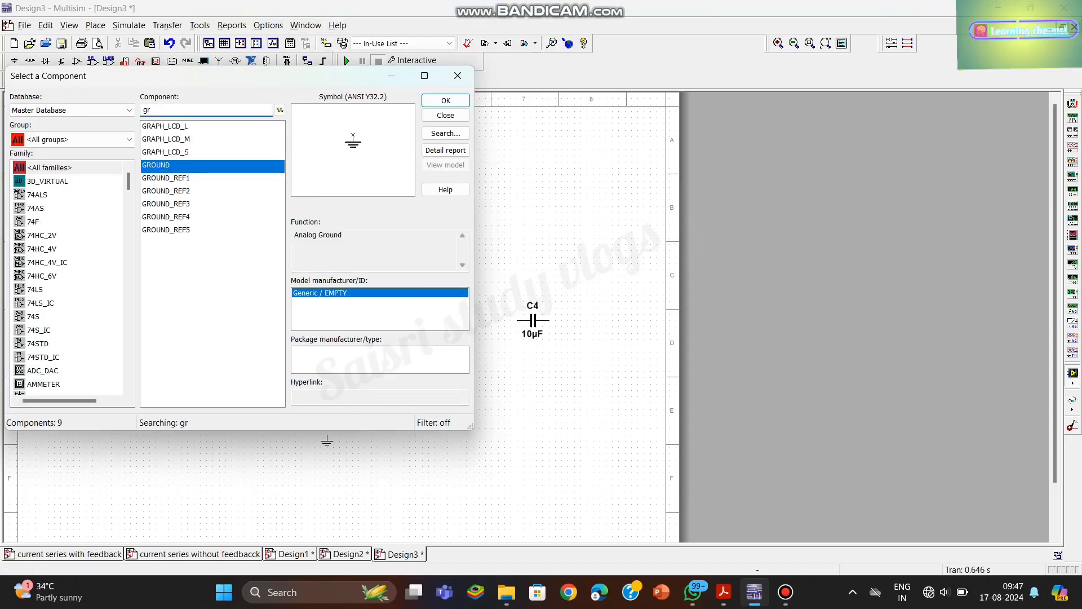
- Place a BC107BP NPN transistor at the centre of the sheet, above the vertical 10 µF capacitor
key(BackSpace)
text(bc)
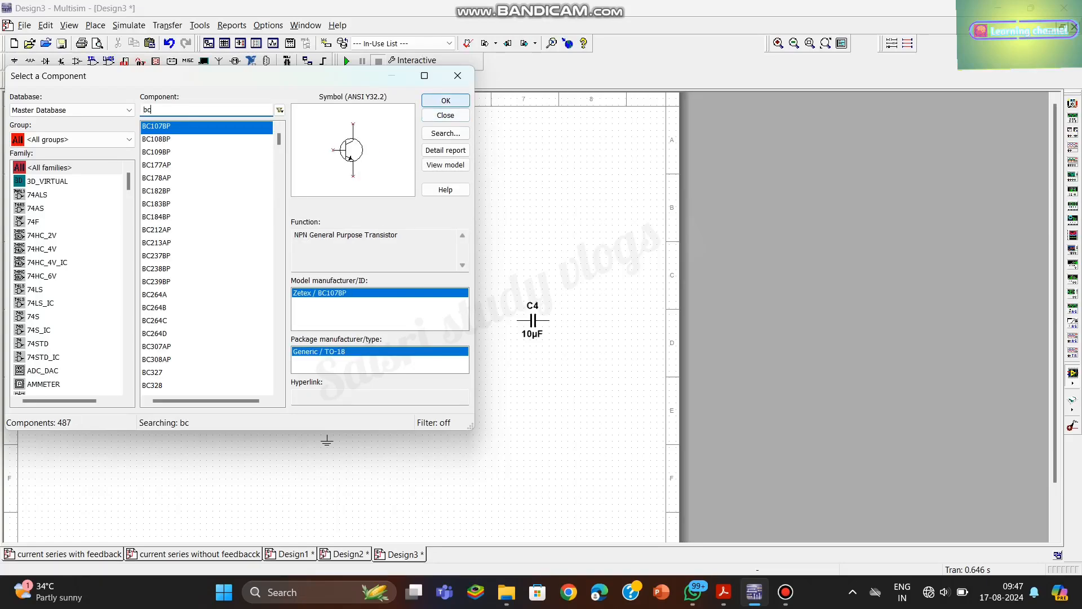
click(446, 101)
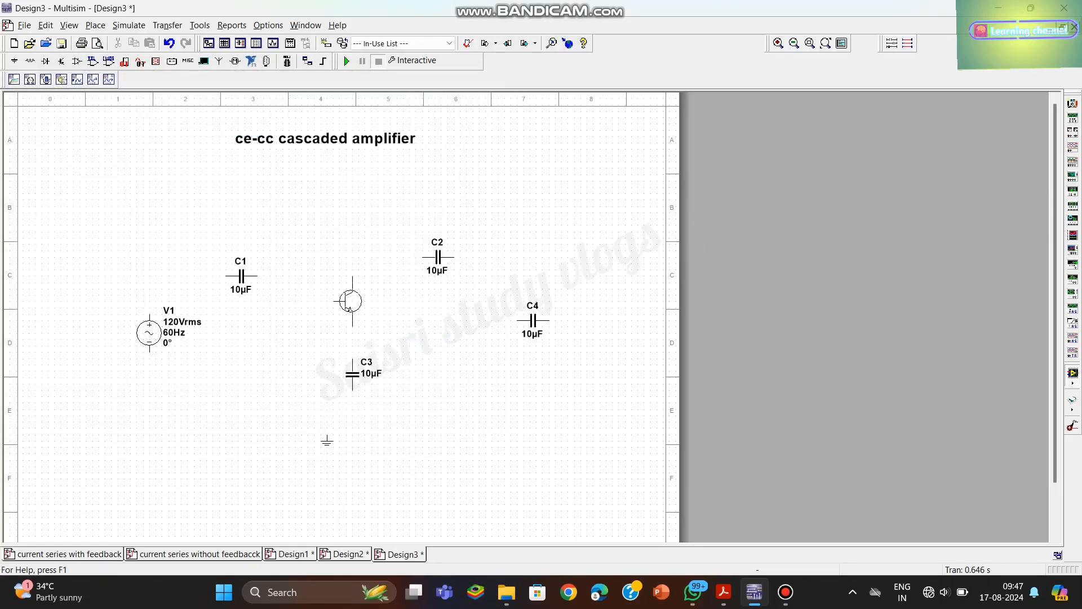
click(350, 304)
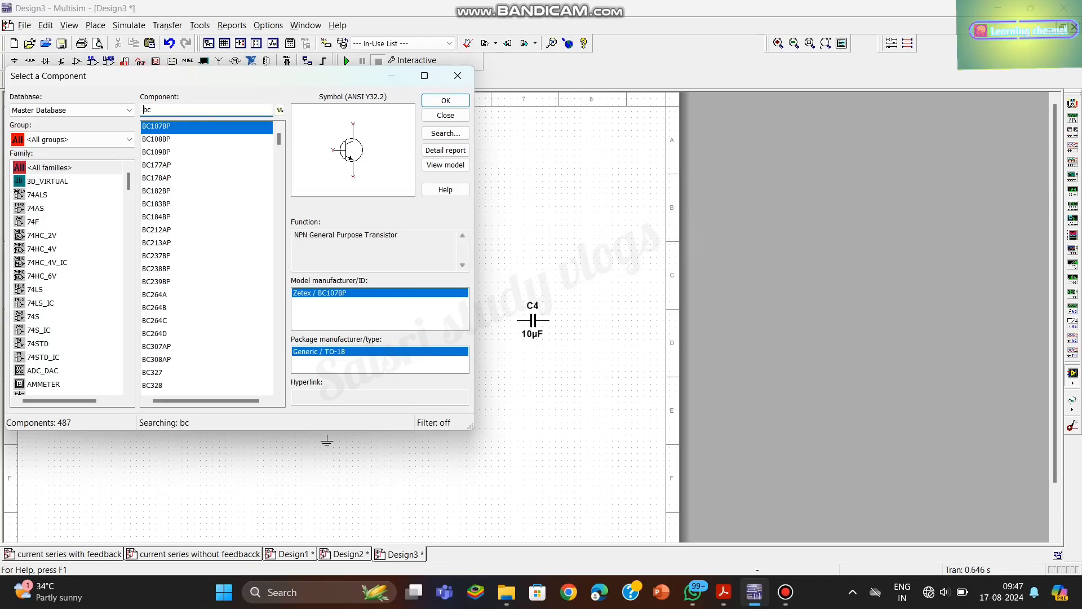
- Place a VCC supply component above the transistor, just below the schematic title
text(vcc)
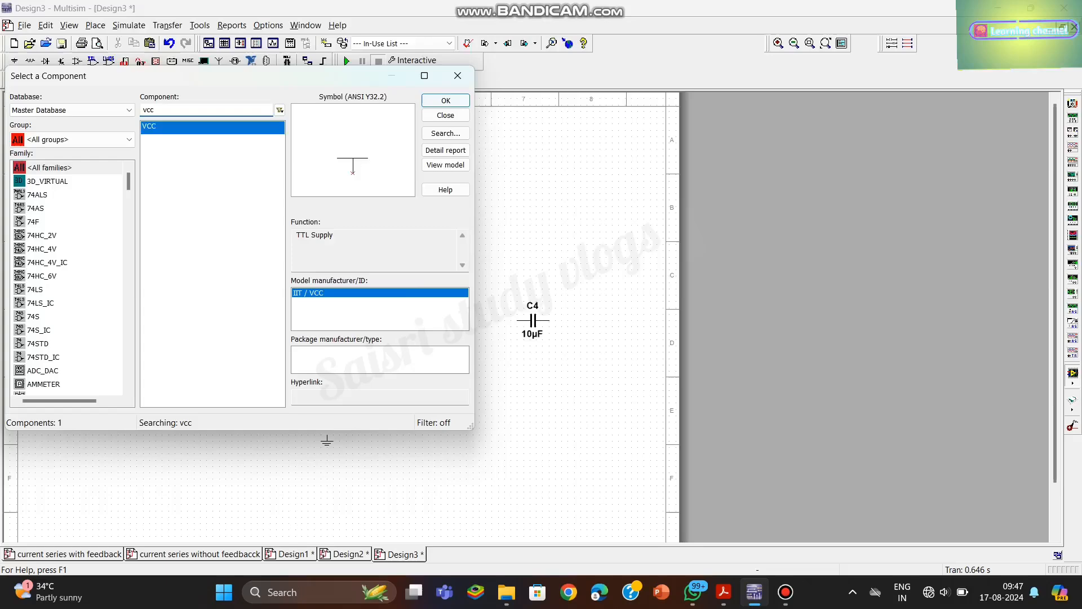
click(445, 101)
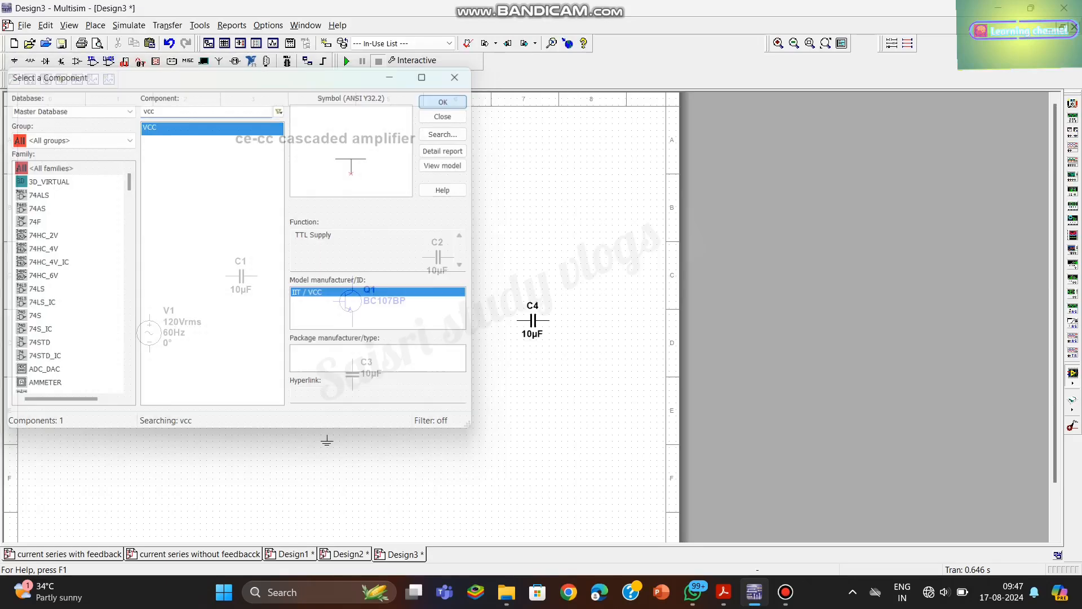
click(345, 179)
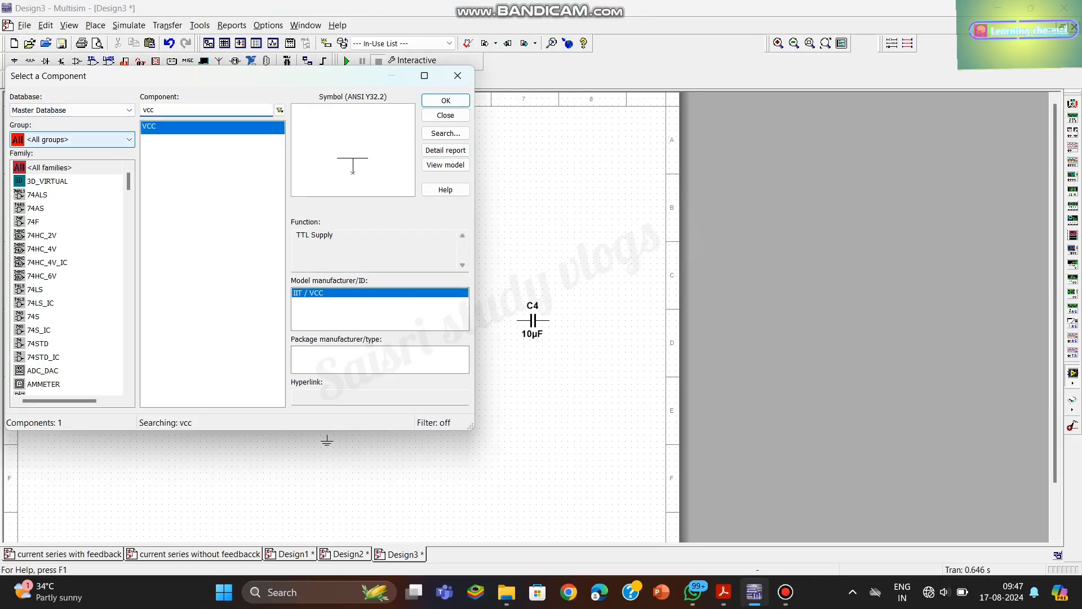
- Place a 2.2 kΩ resistor from the Basic group horizontally, above the AC source and left of capacitor C1
click(129, 139)
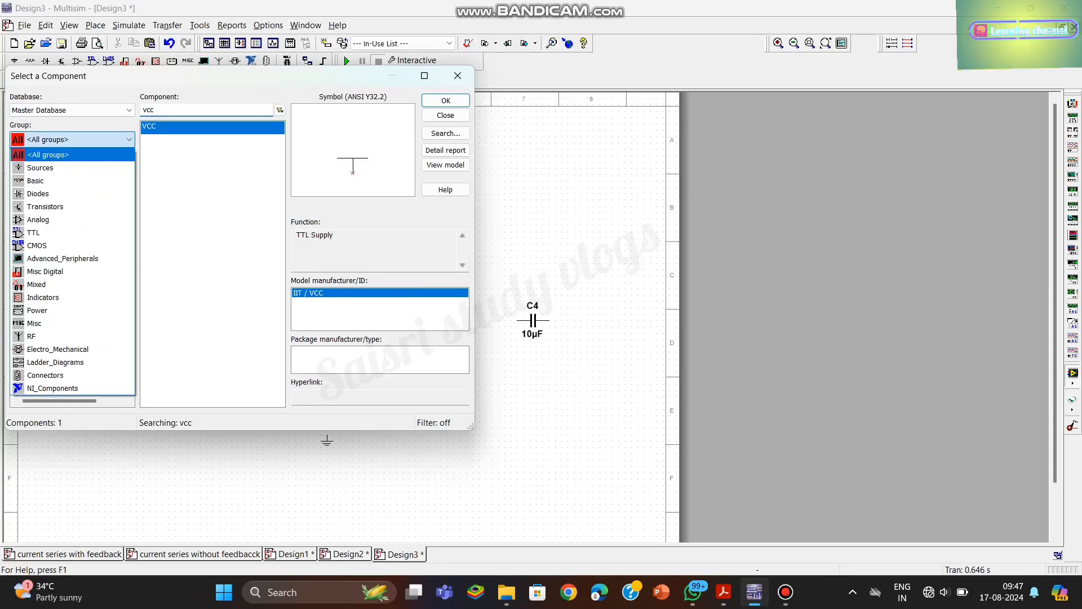
click(72, 181)
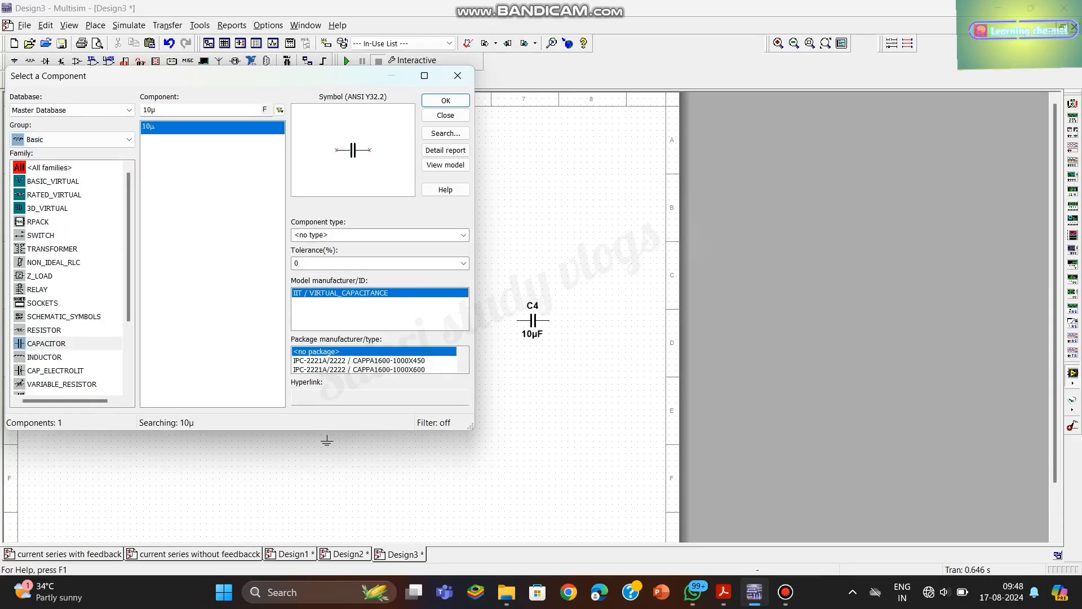
click(44, 331)
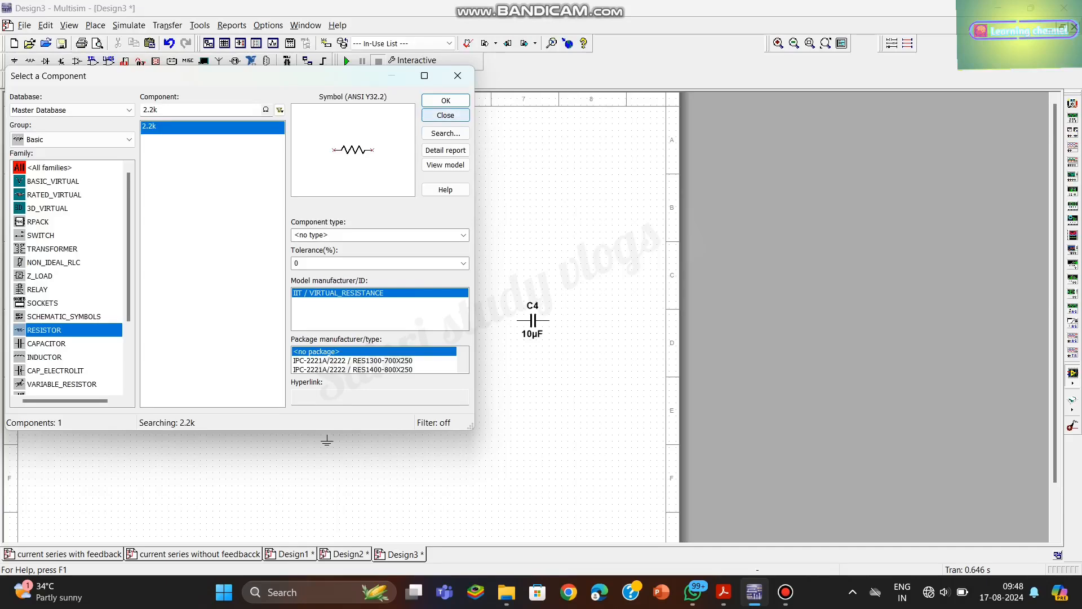
click(446, 100)
click(171, 276)
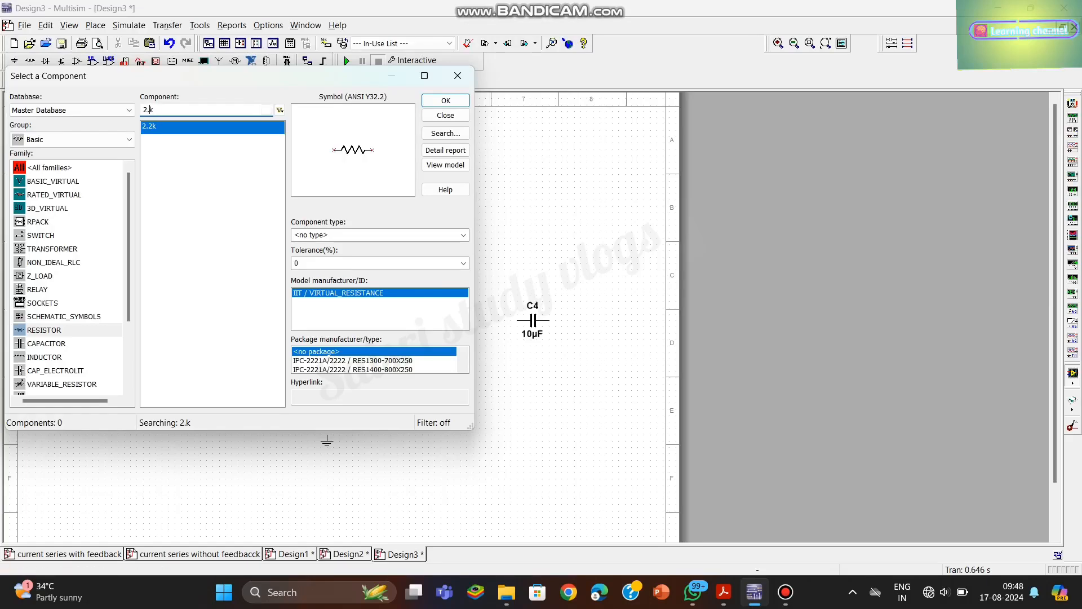
- Place a vertical 33 kΩ resistor above and to the left of transistor Q1
key(BackSpace)
text(33k)
key(Return)
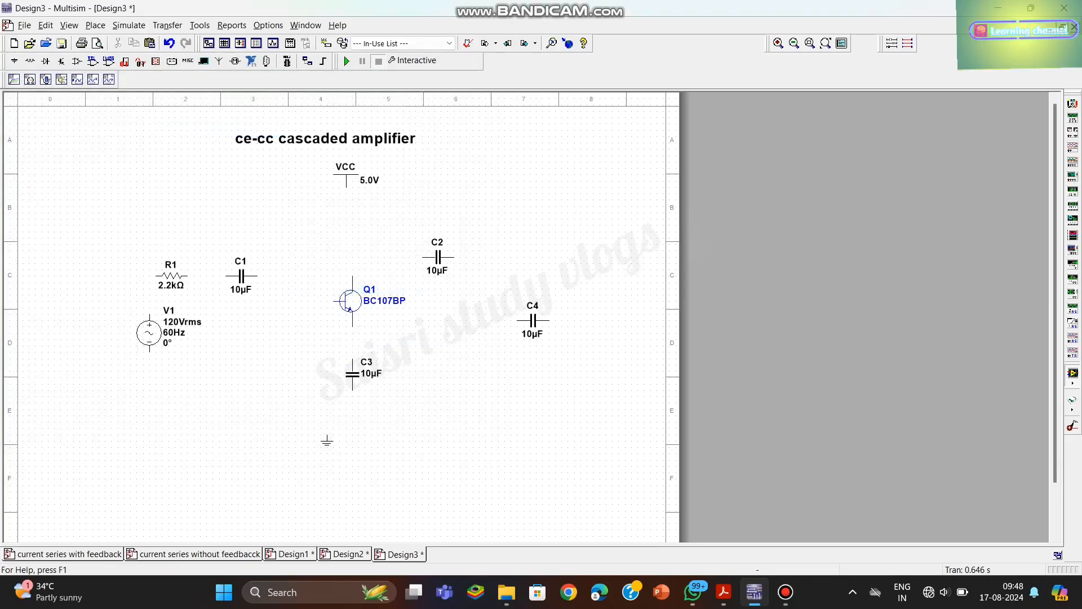
key(ctrl+r)
click(289, 229)
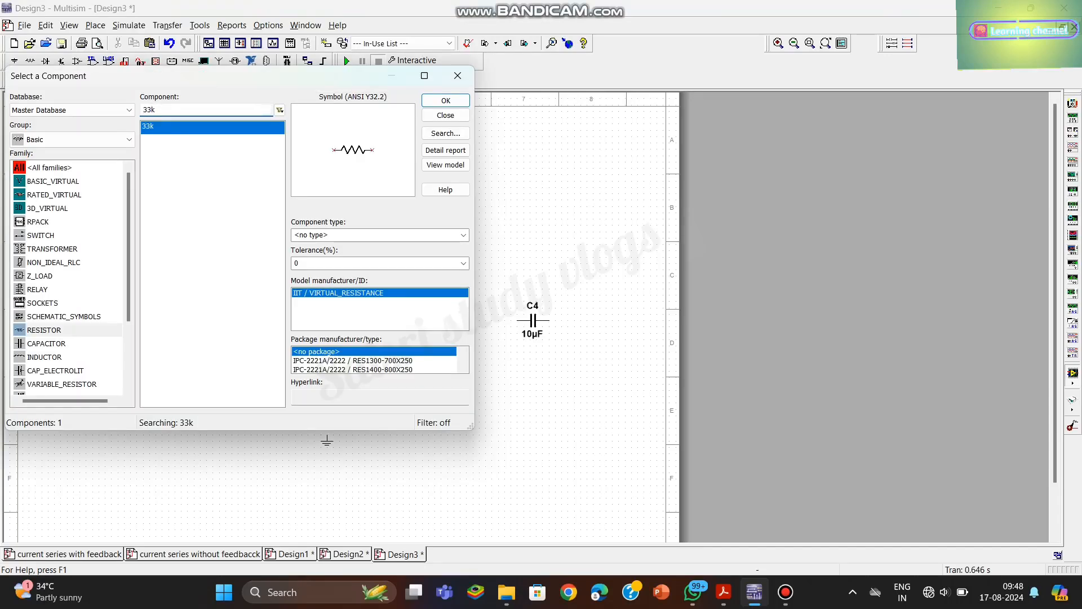
- Place a vertical 8.2 kΩ resistor below the 33 kΩ one, to the left of capacitor C3
key(BackSpace)
key(BackSpace)
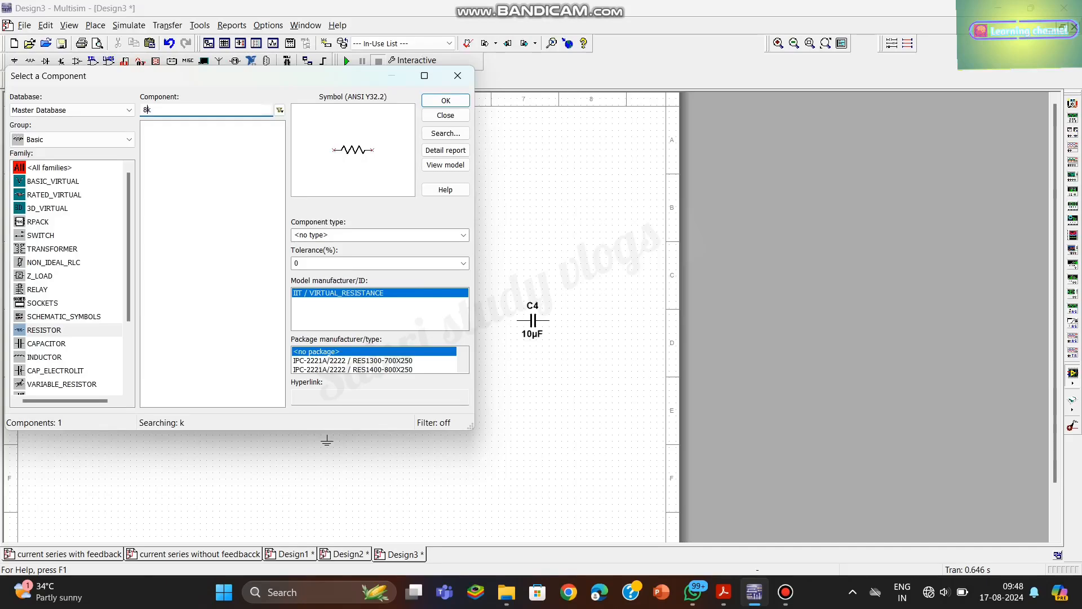
text(8.2)
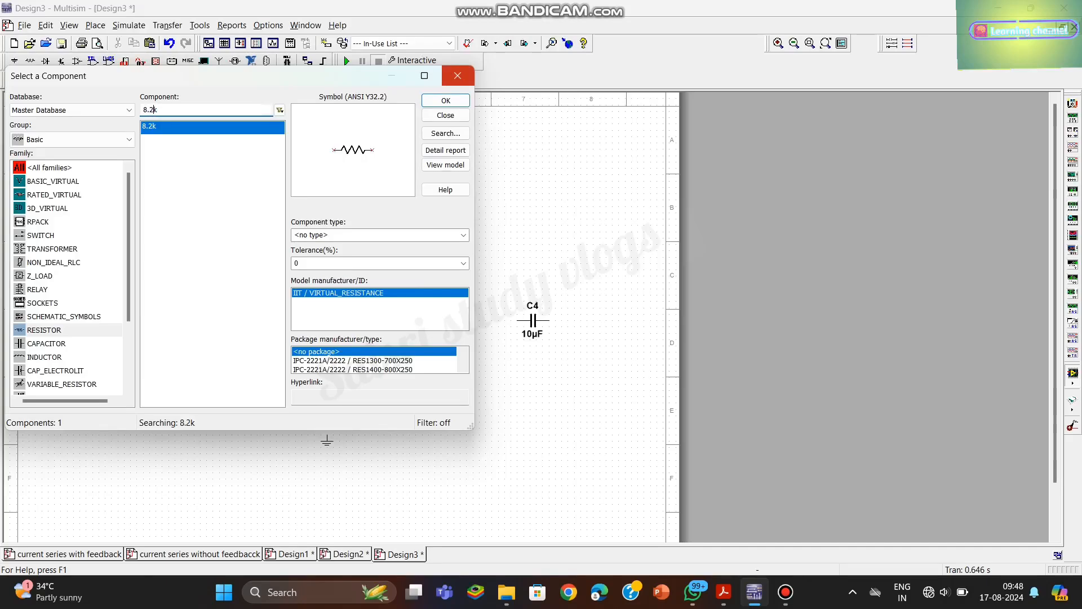
click(445, 100)
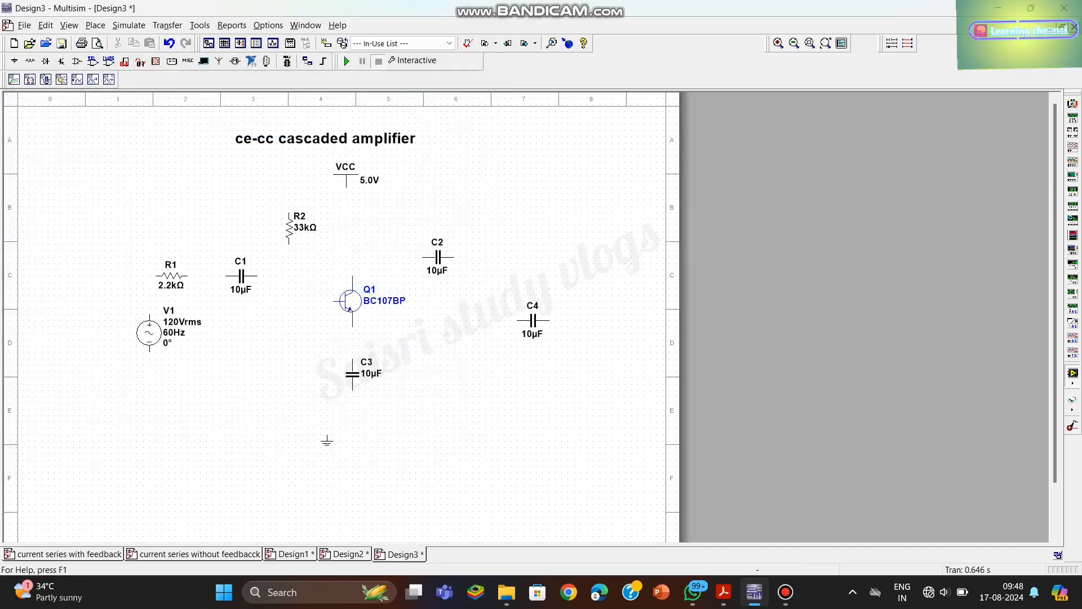
key(ctrl+r)
click(289, 369)
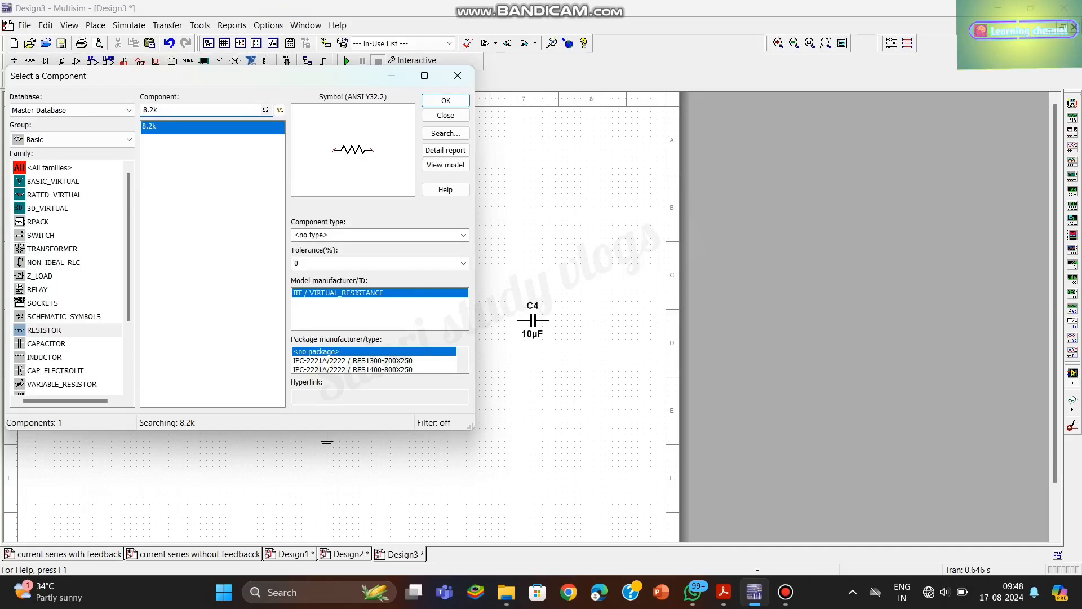
- Place a vertical 1 kΩ resistor below transistor Q1, directly beside capacitor C3
key(BackSpace)
click(446, 101)
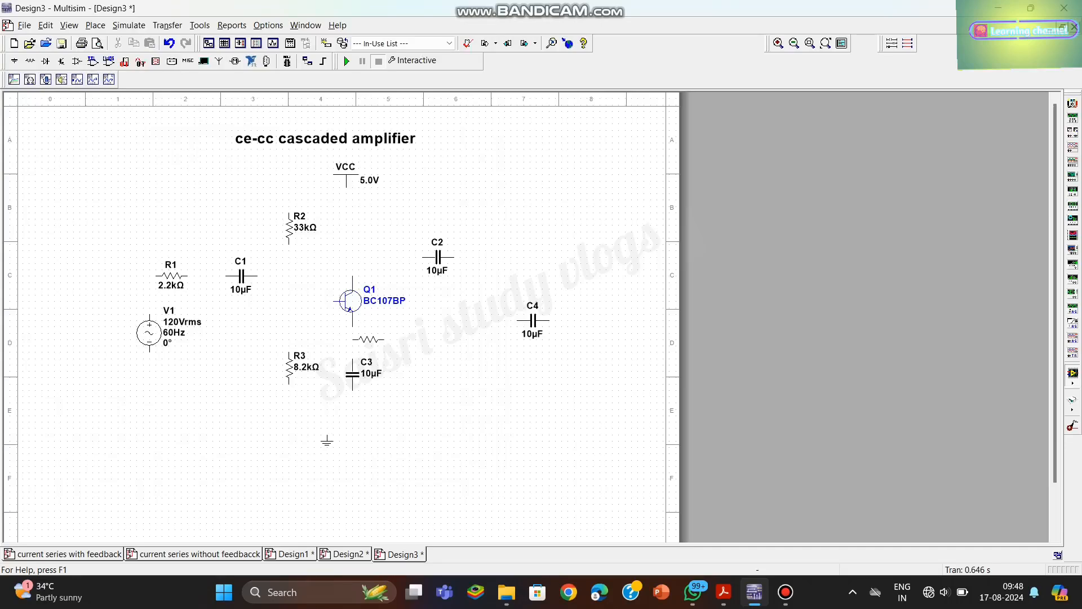
key(ctrl+r)
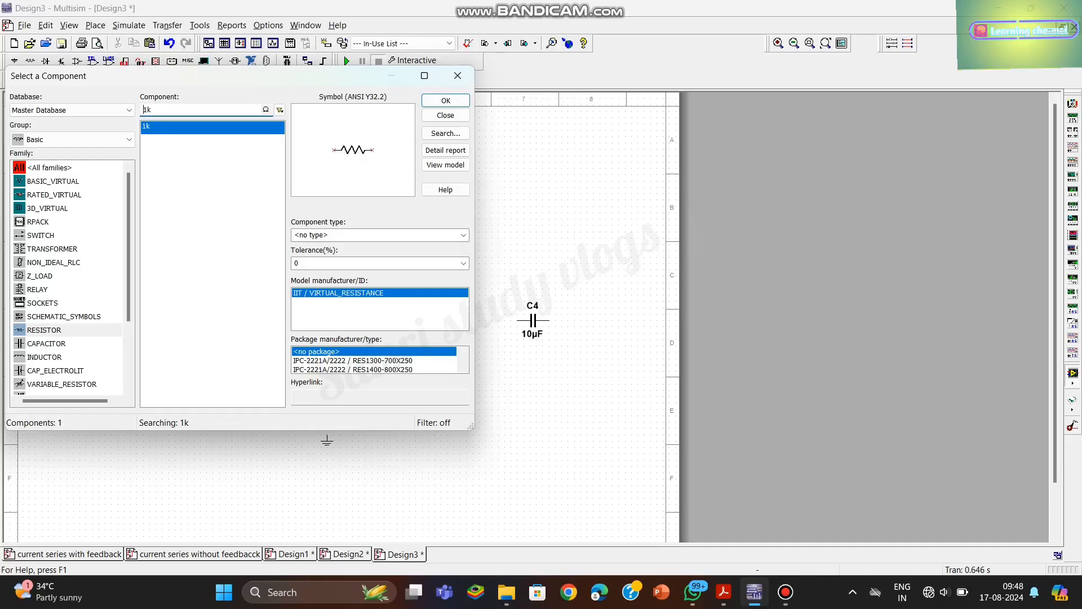
- Place a vertical 2.2 kΩ resistor between the VCC supply and the collector of transistor Q1
click(147, 110)
key(BackSpace)
text(2.2)
key(Return)
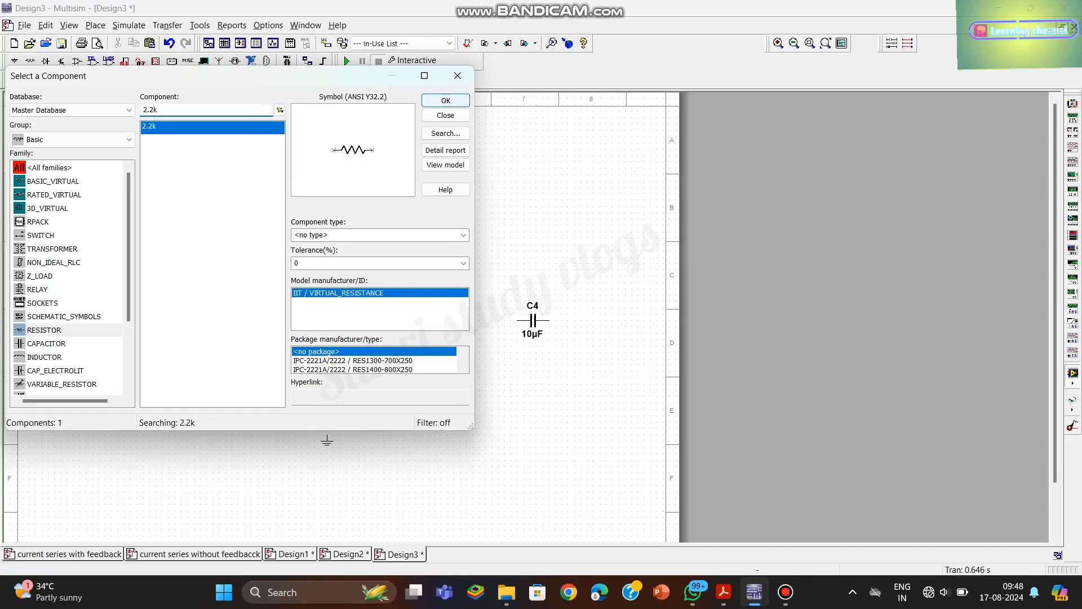
key(ctrl+r)
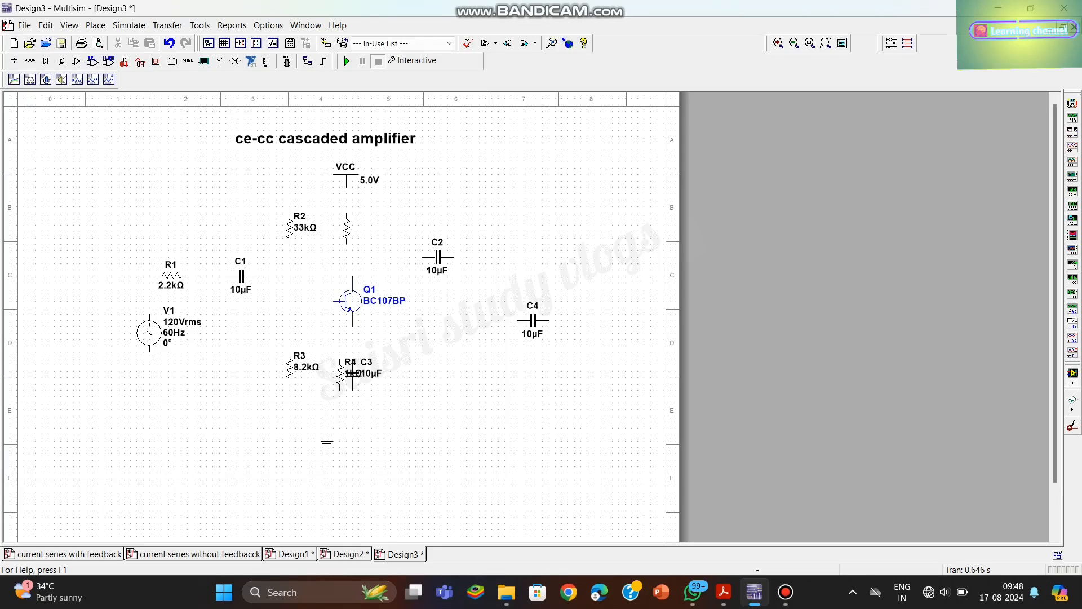
click(347, 228)
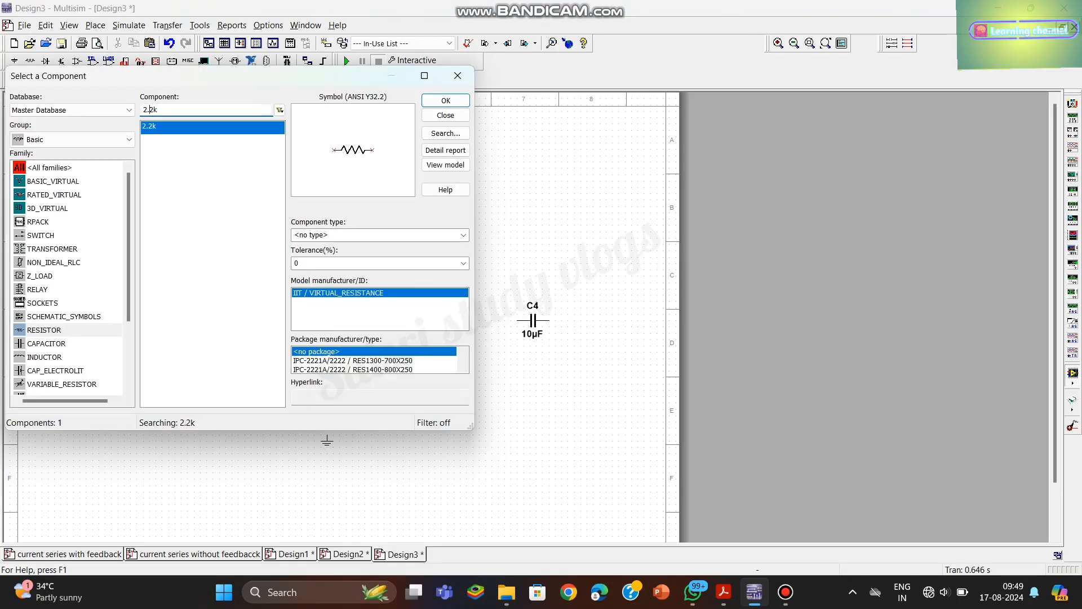
- Place a vertical 33 kΩ resistor above and to the right of capacitor C2
key(BackSpace)
key(BackSpace)
key(BackSpace)
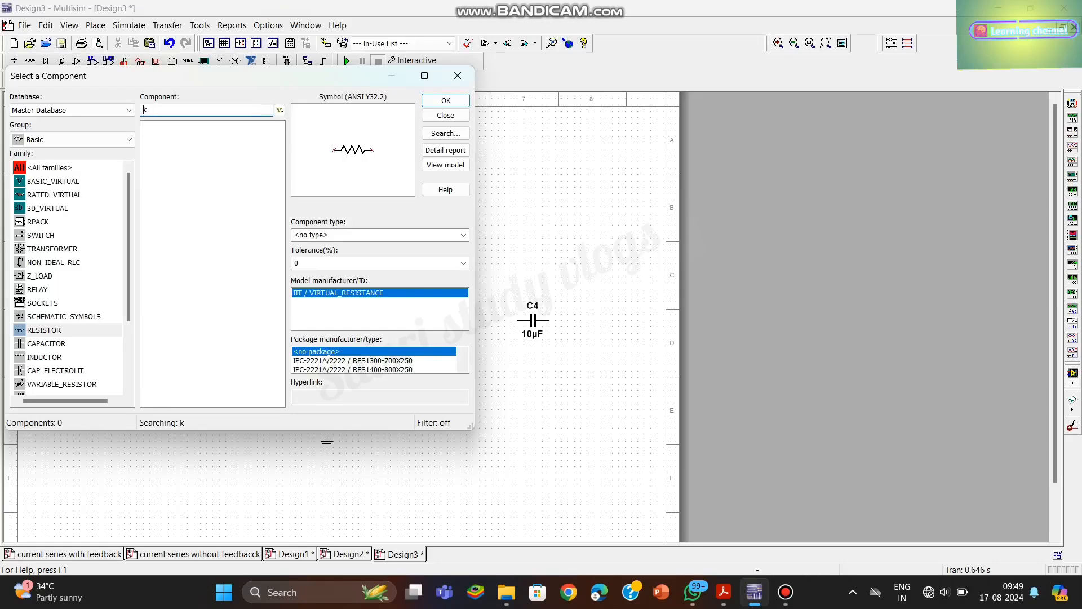
text(33)
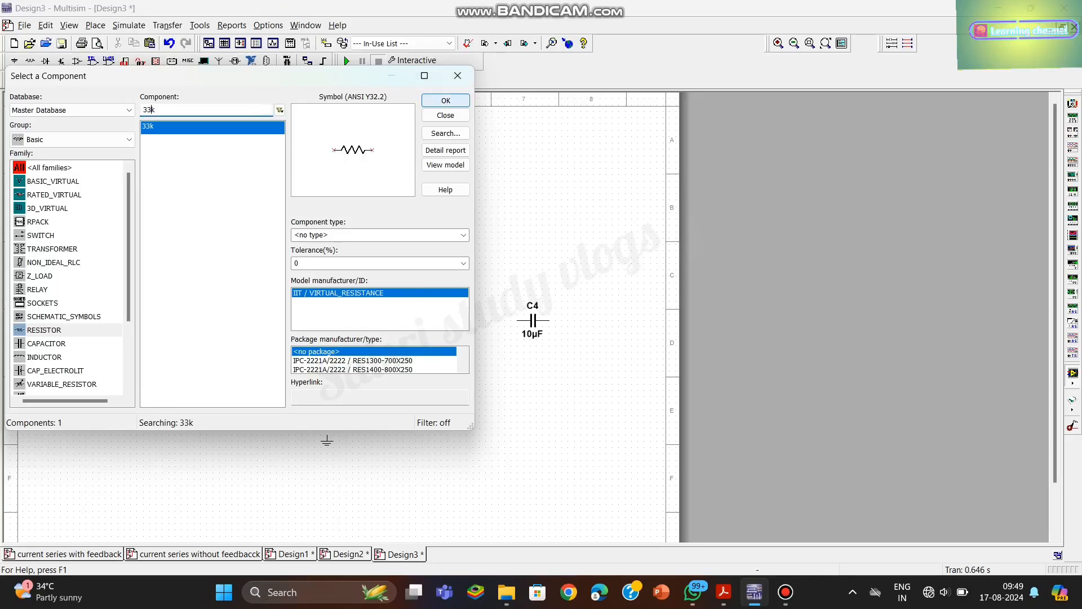
click(445, 100)
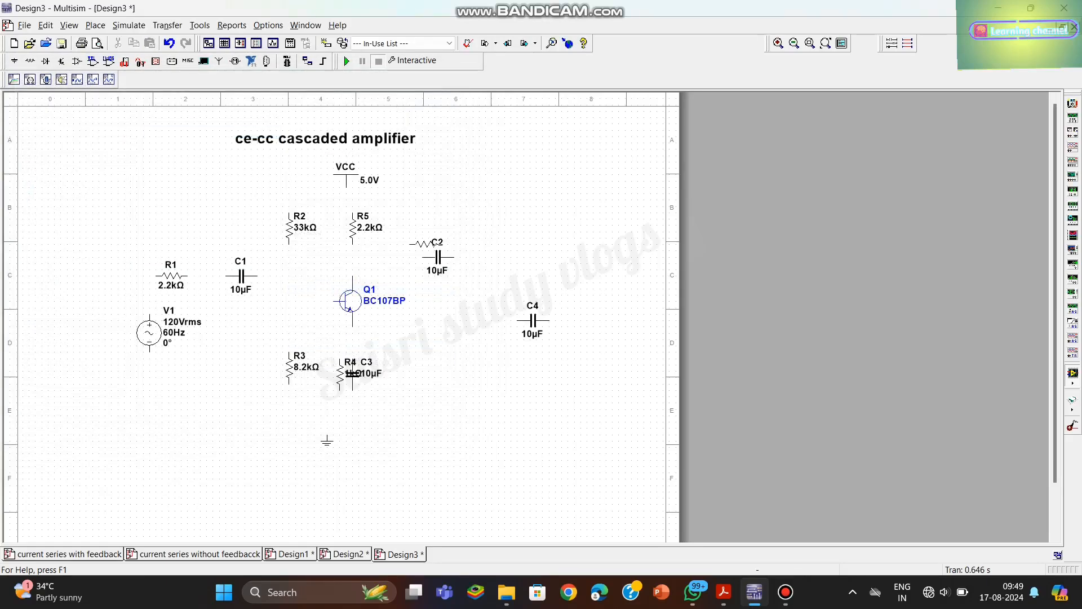
key(ctrl+r)
click(480, 216)
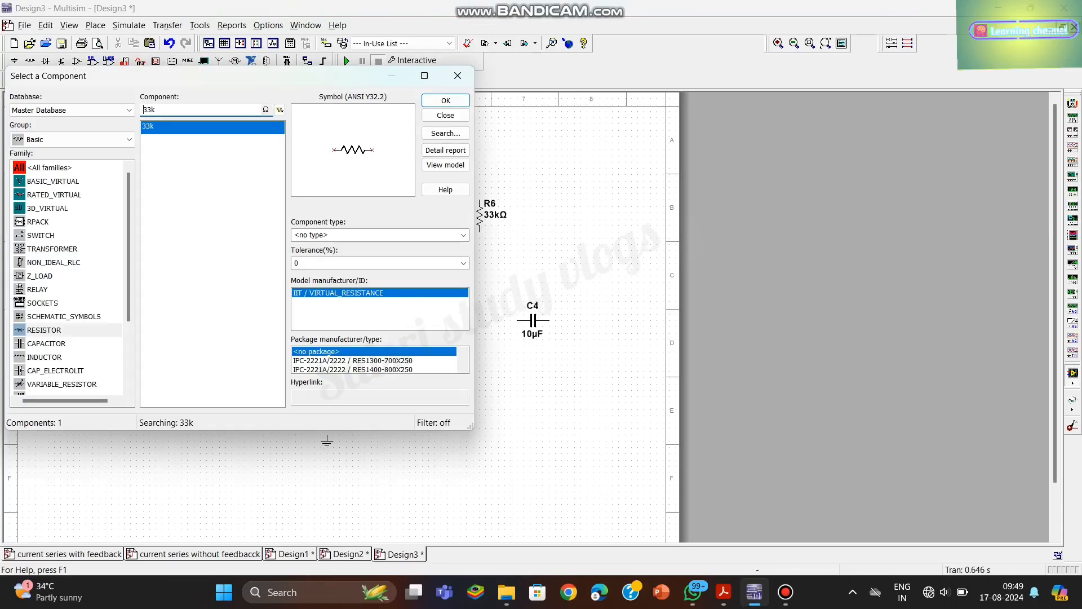
- Place a vertical 8.2 kΩ resistor below the second 33 kΩ resistor, below and to the left of capacitor C4
click(151, 110)
key(BackSpace)
key(BackSpace)
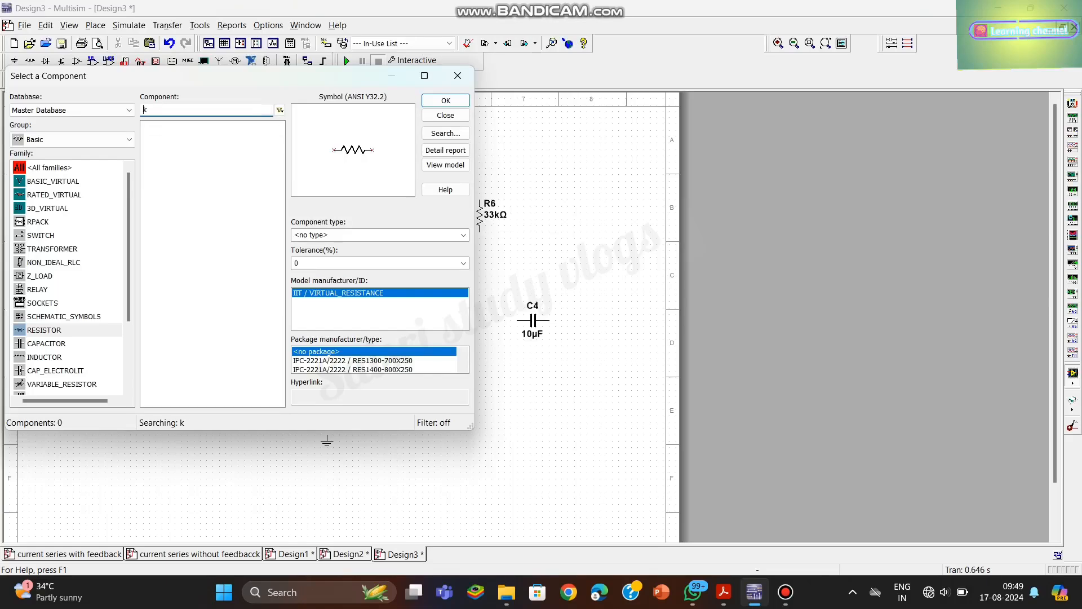
text(8.2)
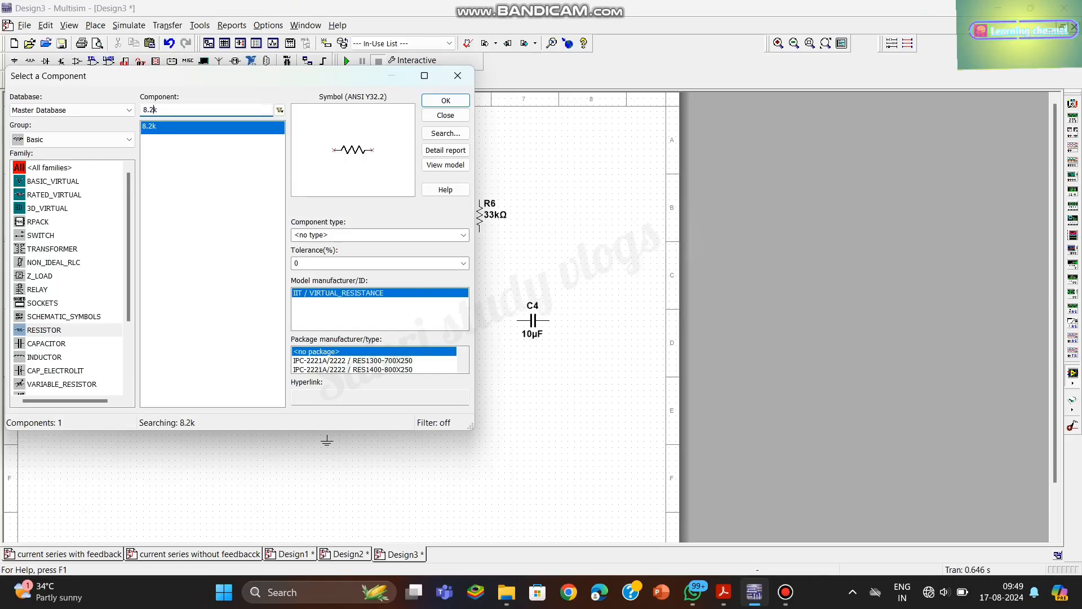
click(446, 101)
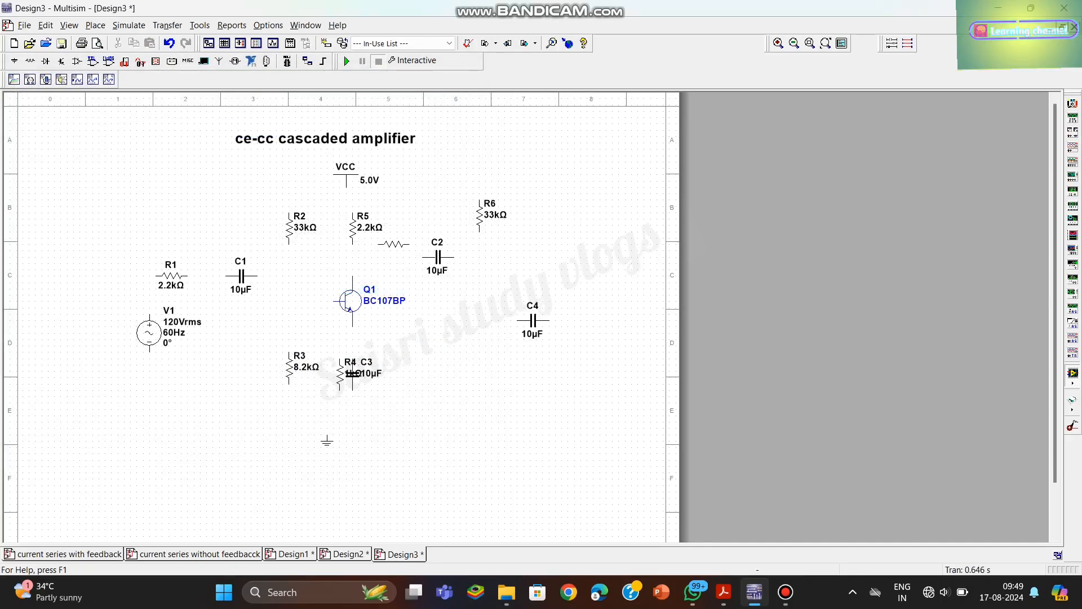
key(ctrl+r)
click(486, 361)
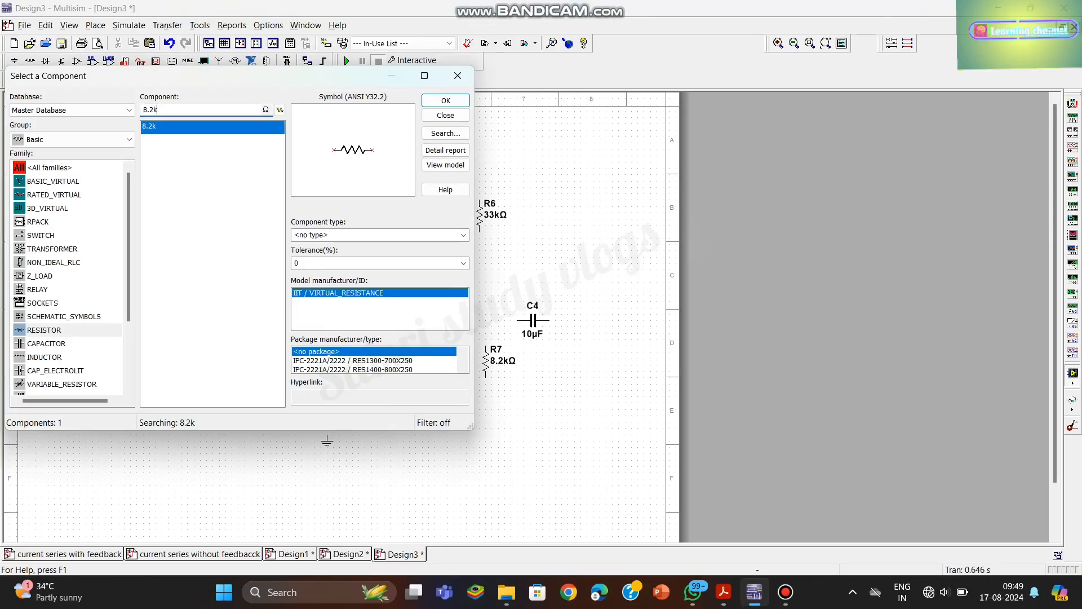
- Place a vertical 1 kΩ resistor directly below capacitor C4, beside the second 8.2 kΩ resistor
key(BackSpace)
key(BackSpace)
key(BackSpace)
key(BackSpace)
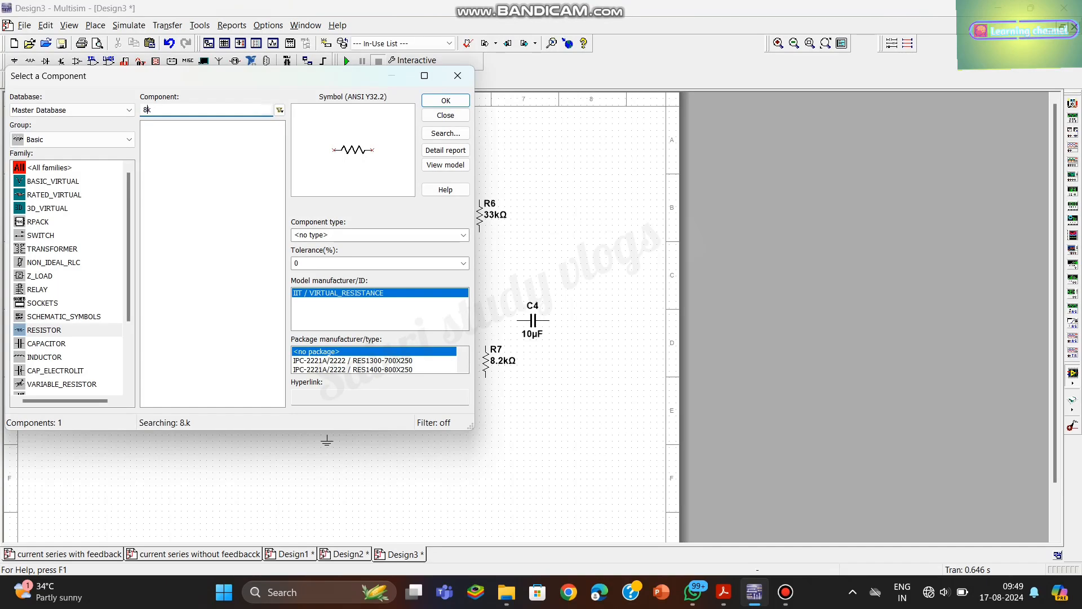
text(1k)
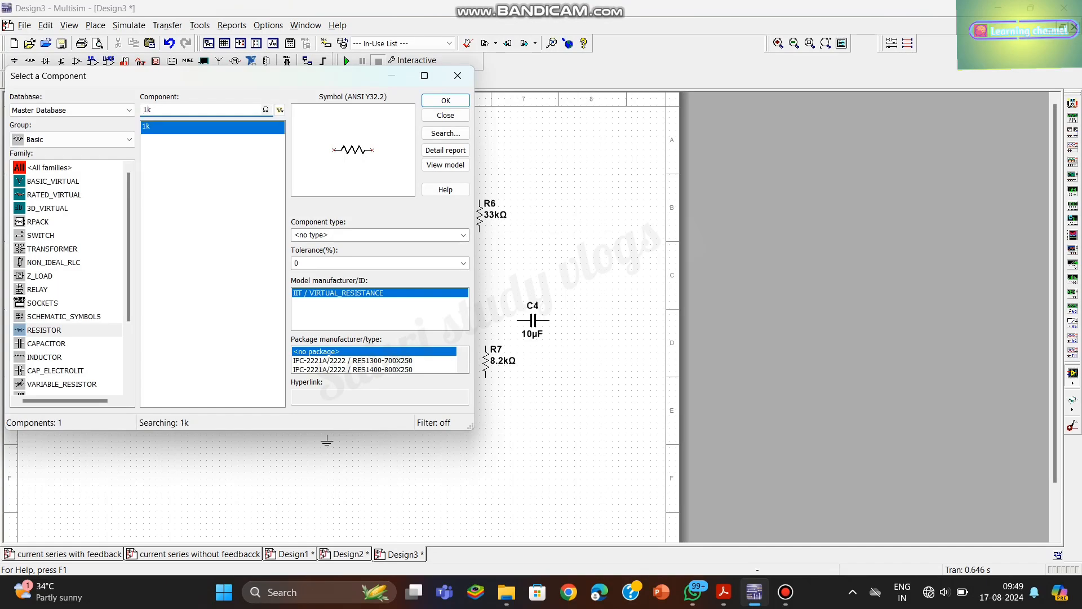
key(Return)
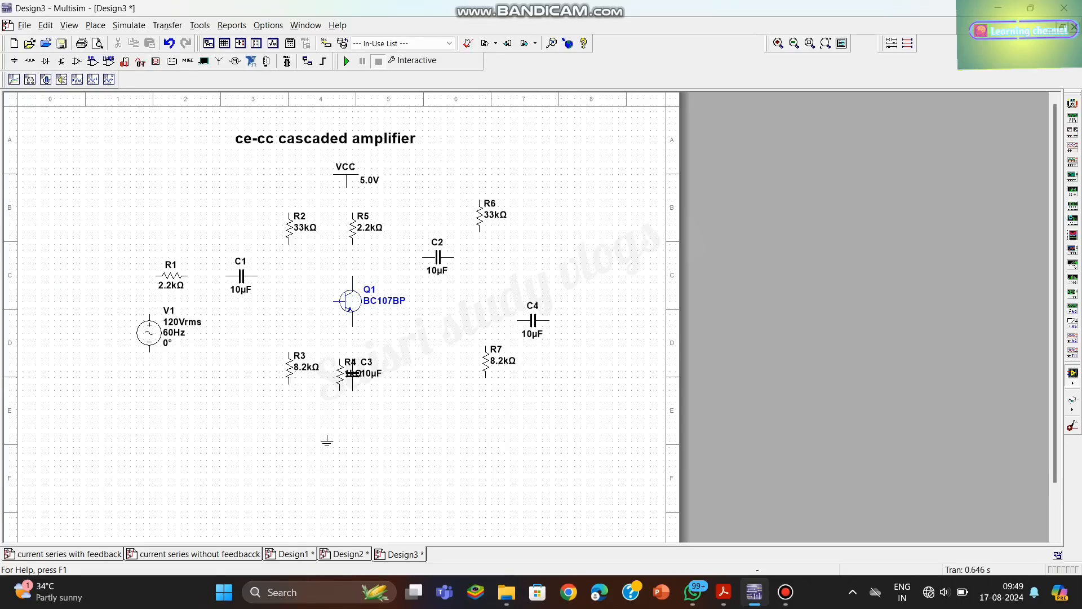
click(525, 357)
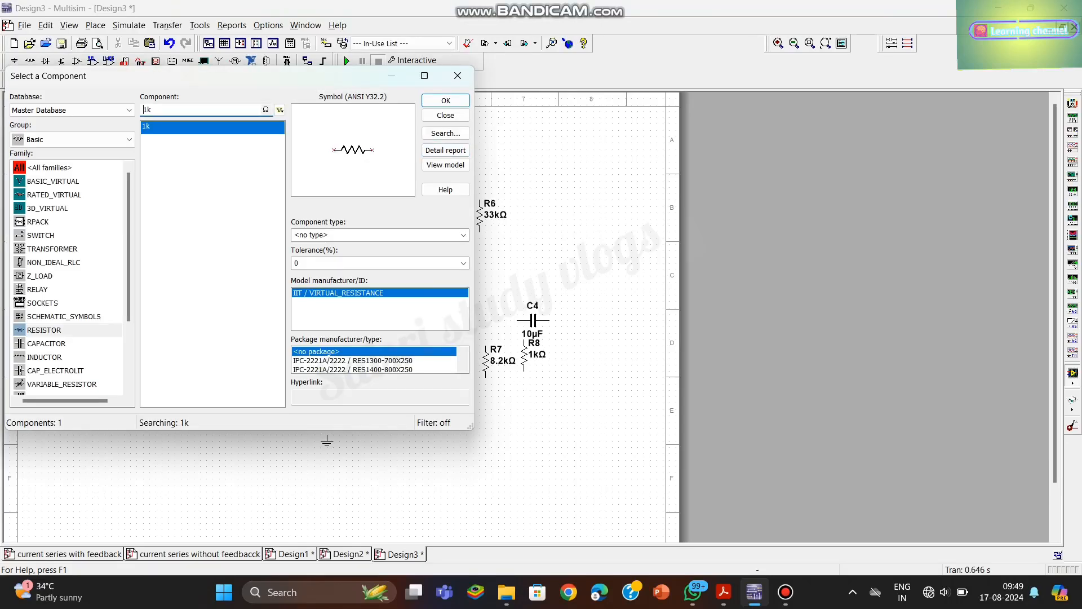
key(ctrl+a)
key(BackSpace)
text(bc)
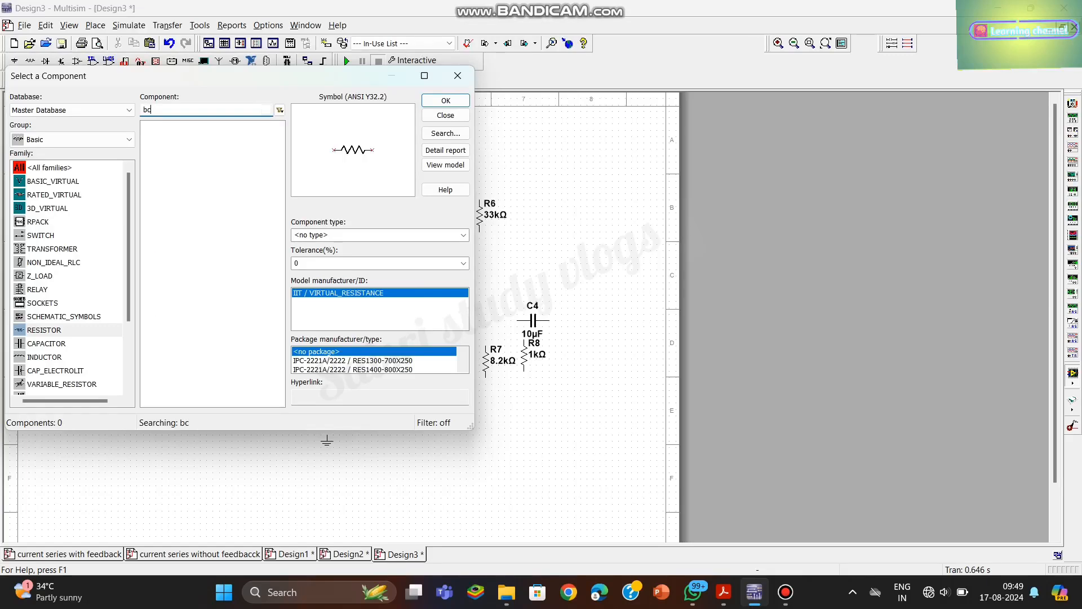
text(10)
- Find the BC107BP transistor across all component groups and place one above capacitor C4, to the lower right of resistor R6
click(129, 140)
click(49, 155)
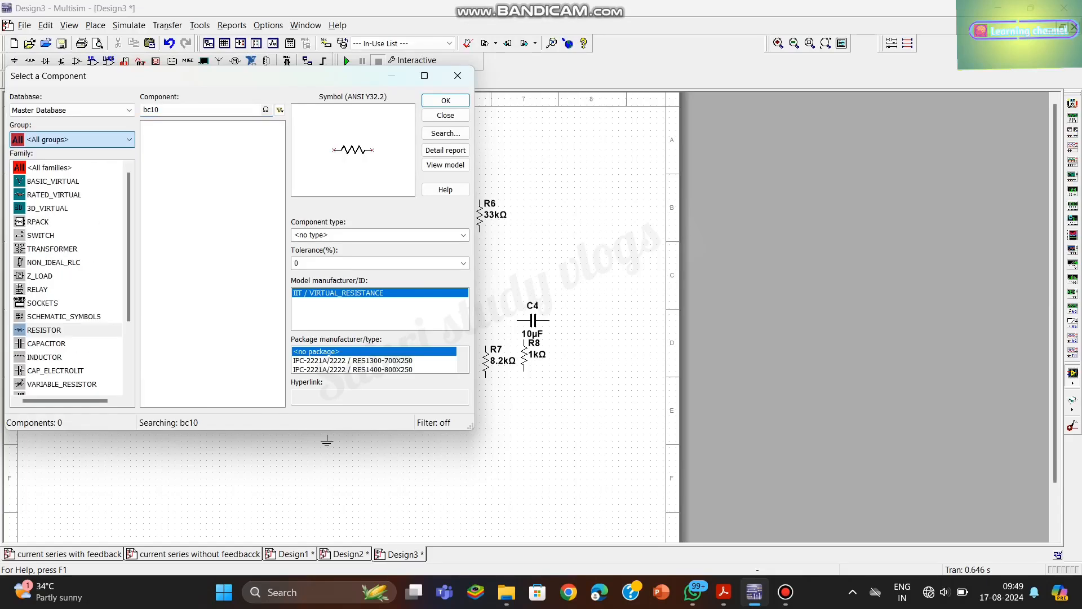
double_click(148, 110)
key(BackSpace)
text(b)
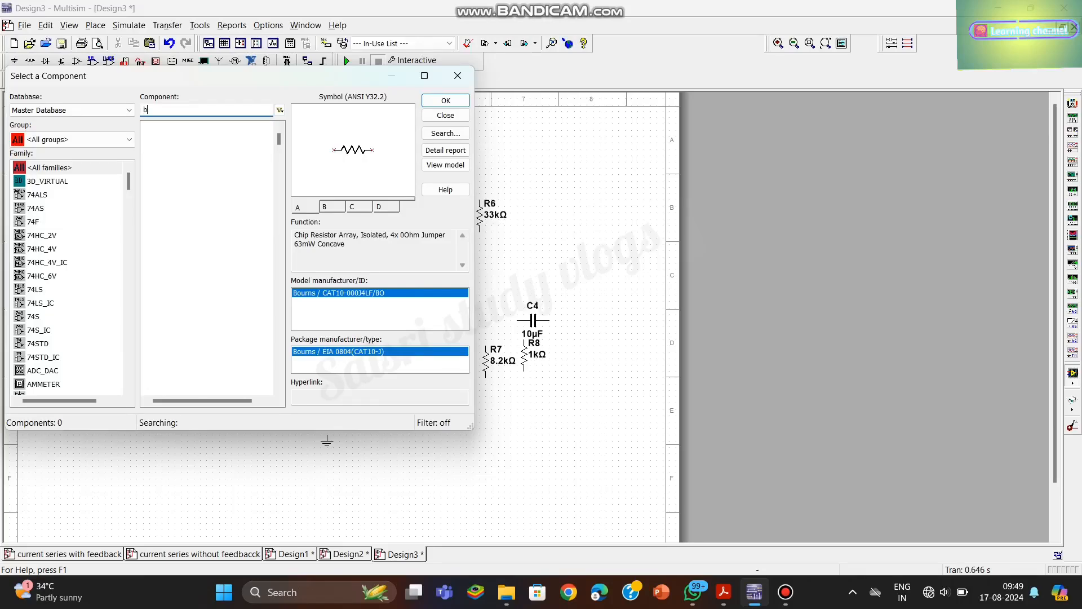
text(c)
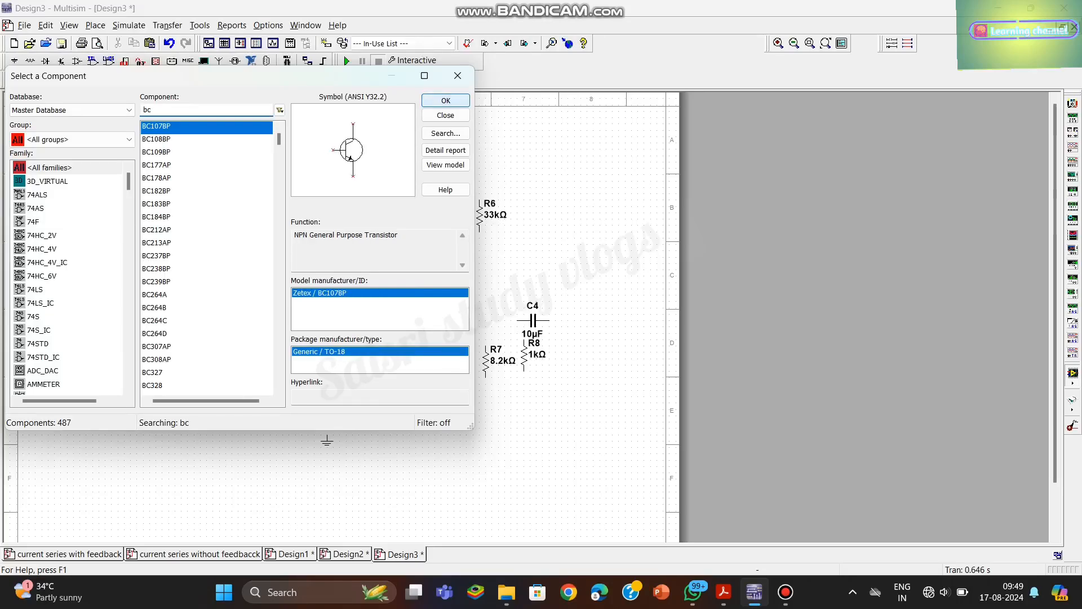
click(446, 100)
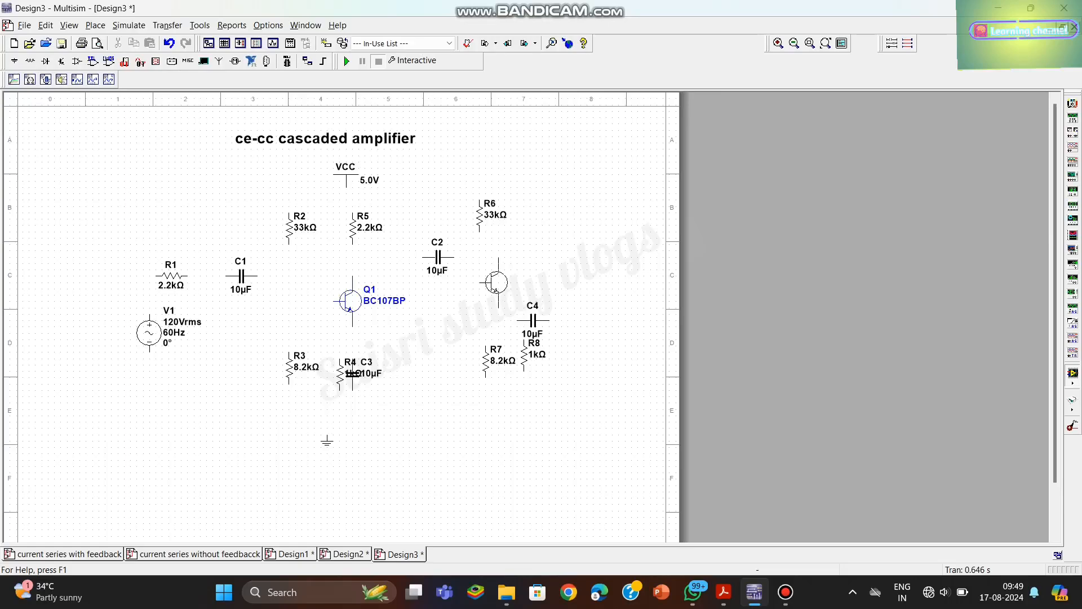
click(510, 282)
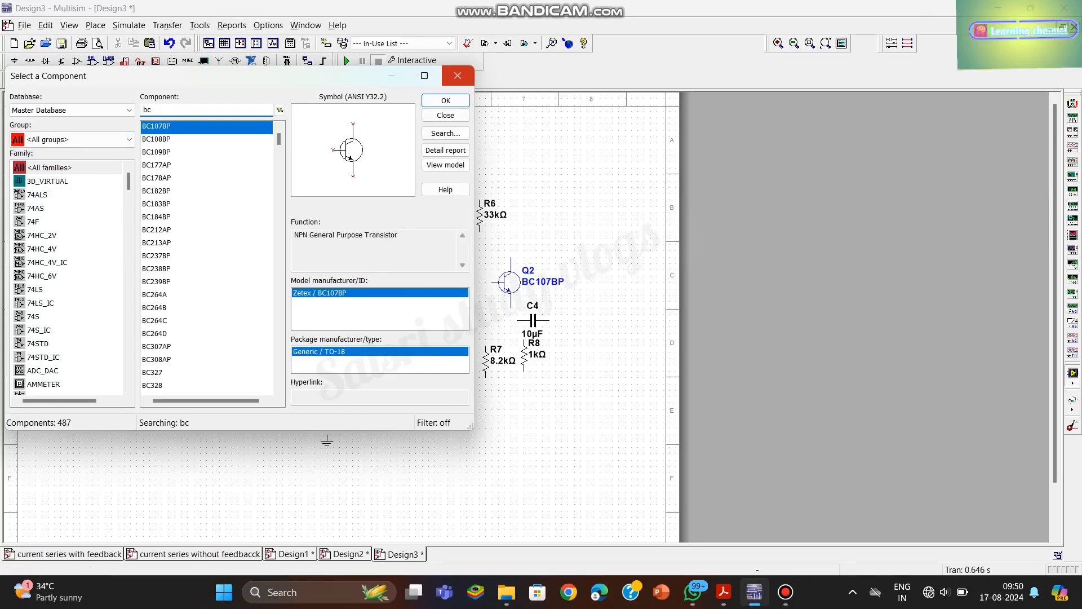
click(457, 76)
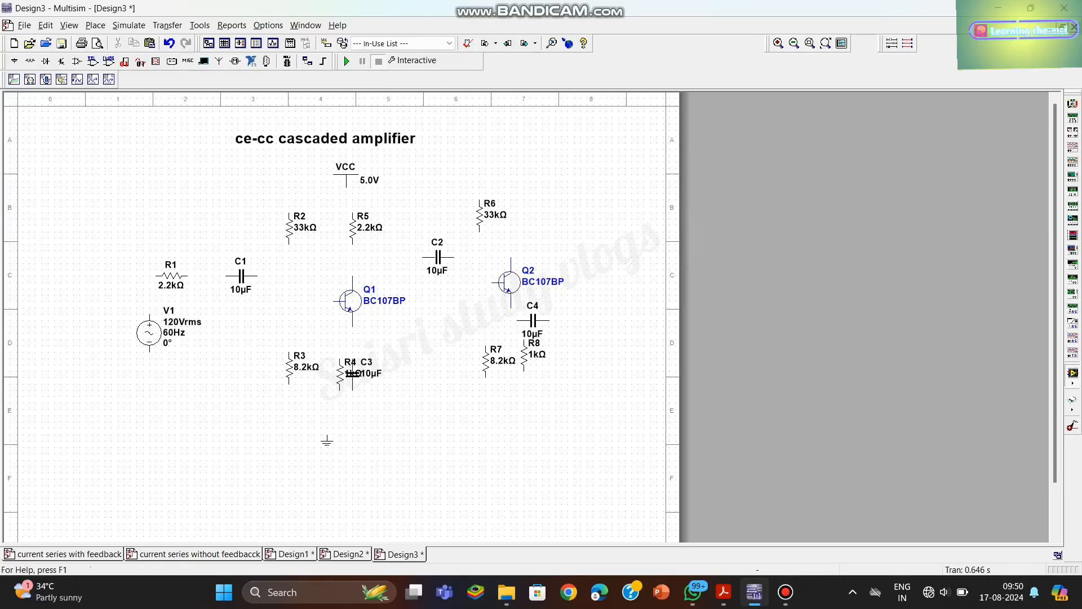
- Shift source V1 slightly down and wire its positive terminal through resistor R1 to capacitor C1
drag(150, 333, 150, 339)
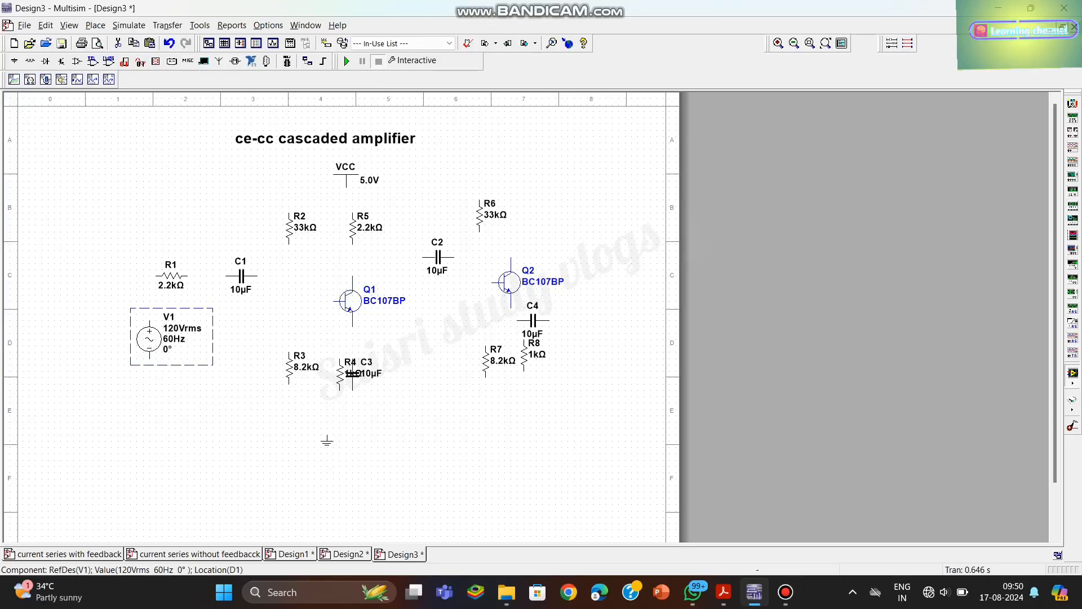
key(Escape)
click(156, 276)
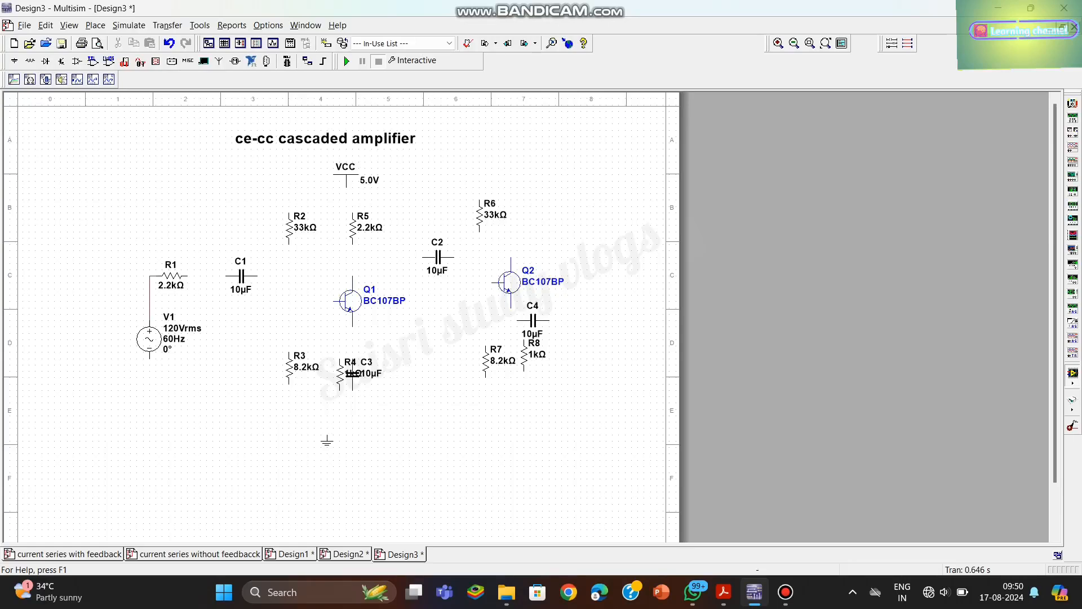
click(149, 320)
click(186, 275)
click(226, 276)
- Wire the collector of transistor Q1 to the lower end of resistor R5
click(351, 301)
click(353, 276)
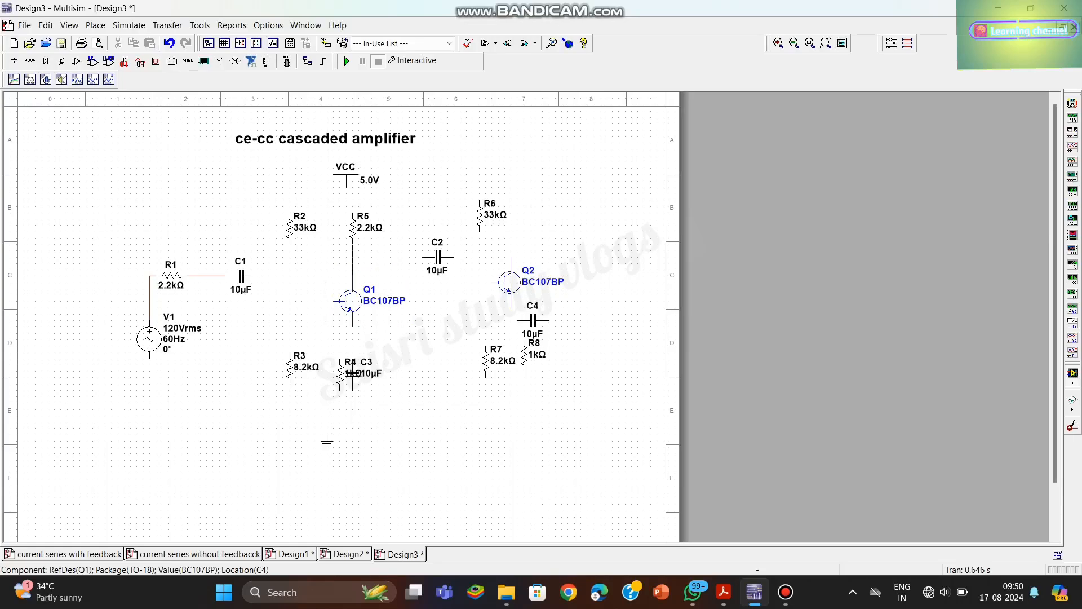
click(353, 244)
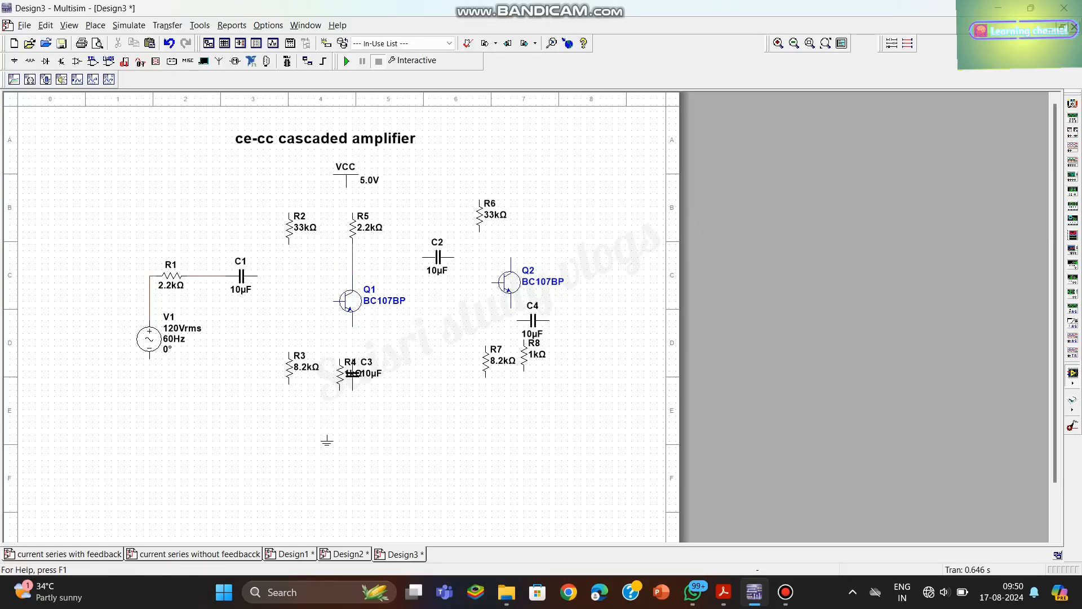
- Wire resistor R2 down to resistor R3 and connect the output side of capacitor C1 to that wire
click(289, 242)
click(289, 352)
click(257, 275)
click(288, 295)
click(338, 300)
click(283, 296)
key(ctrl+z)
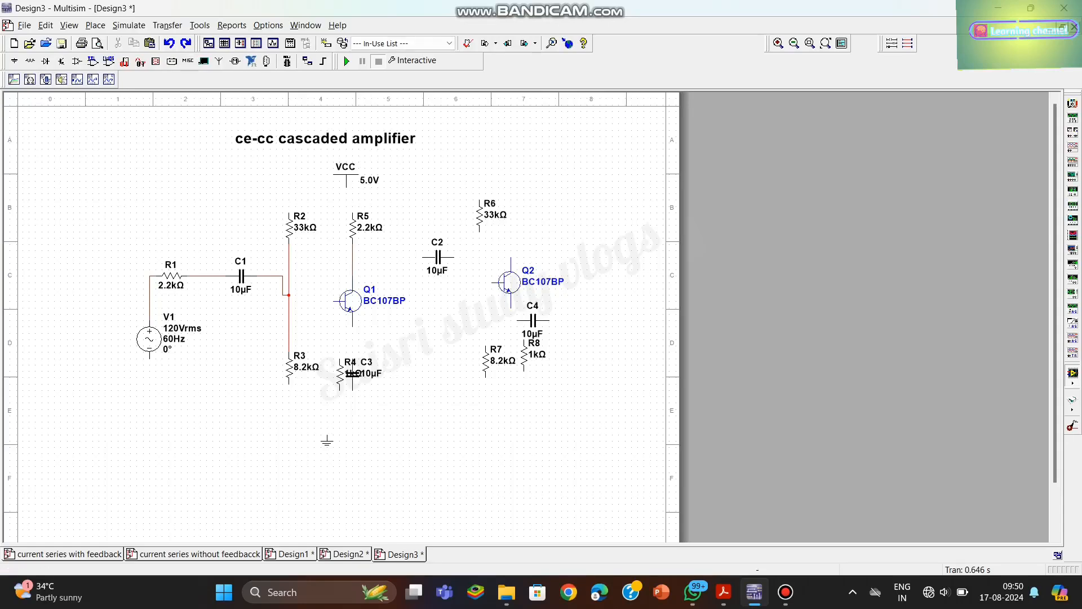
- Wire the base of Q1 to the R2–R3 line and move Q1 up to straighten the base wire
click(333, 301)
click(308, 290)
click(289, 295)
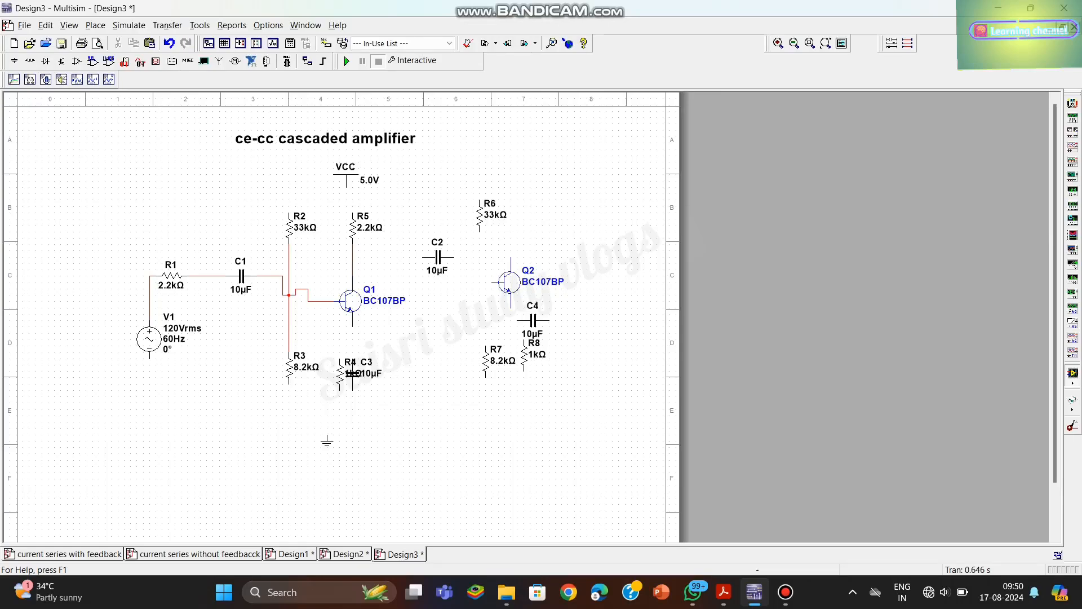
drag(350, 301, 350, 289)
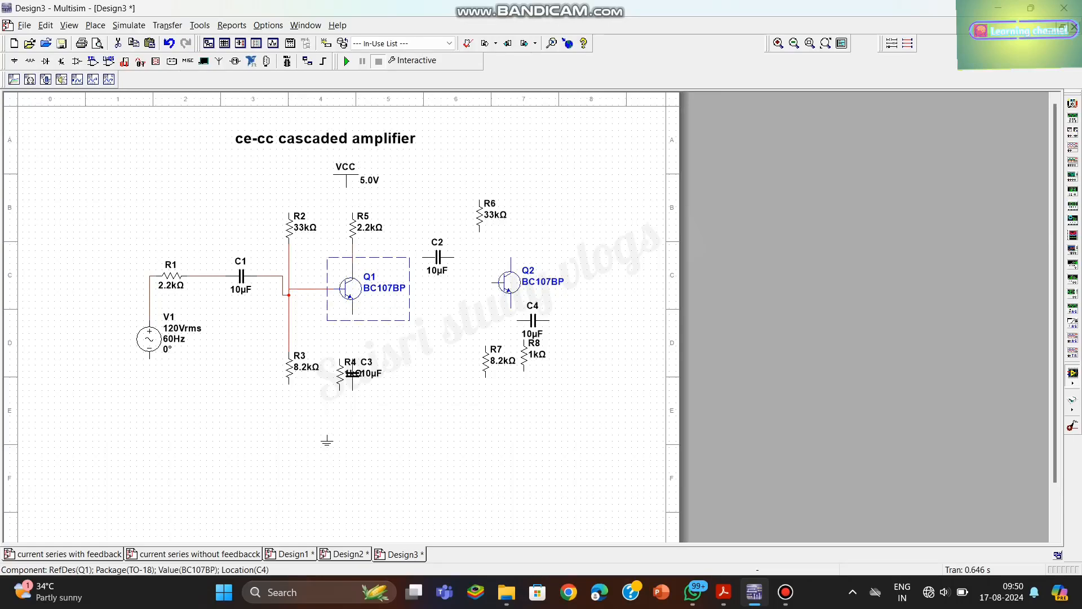
click(313, 289)
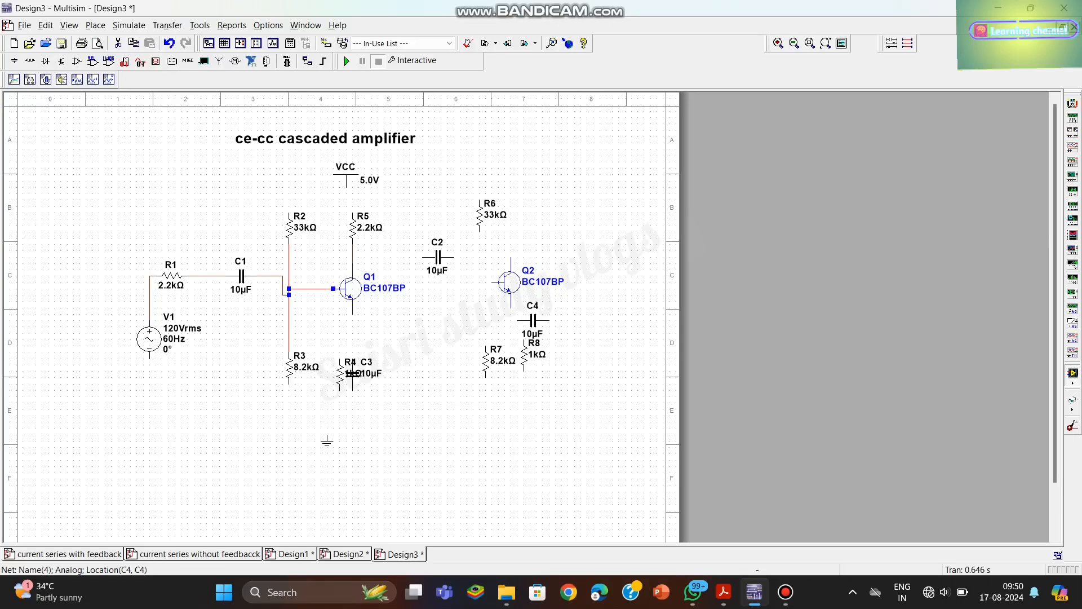
click(315, 325)
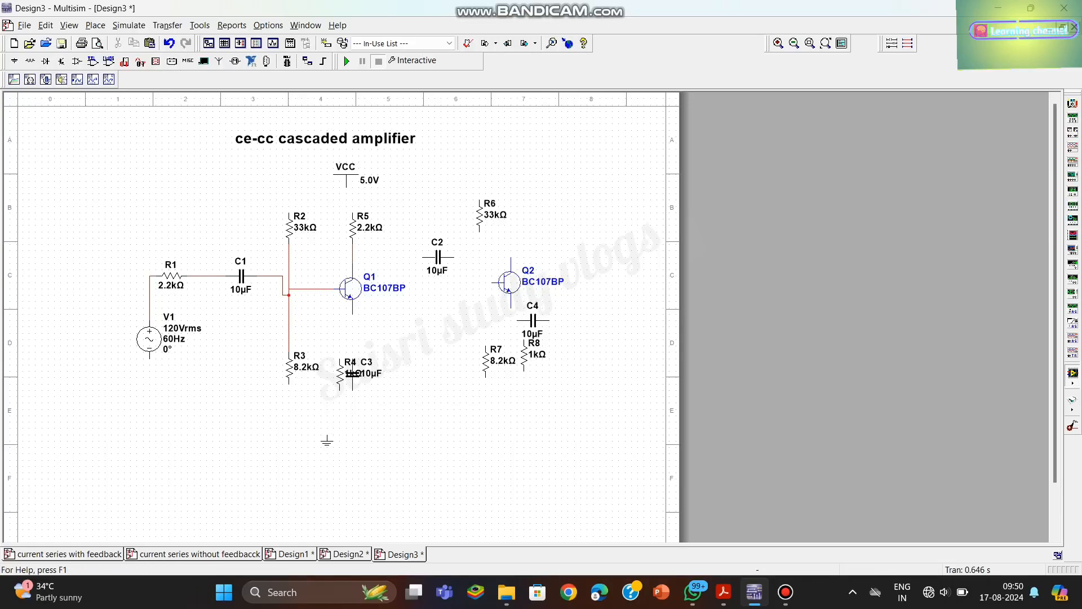
- Move resistor R4 and capacitor C3 apart below transistor Q1 so they no longer overlap
drag(340, 374, 409, 373)
click(430, 374)
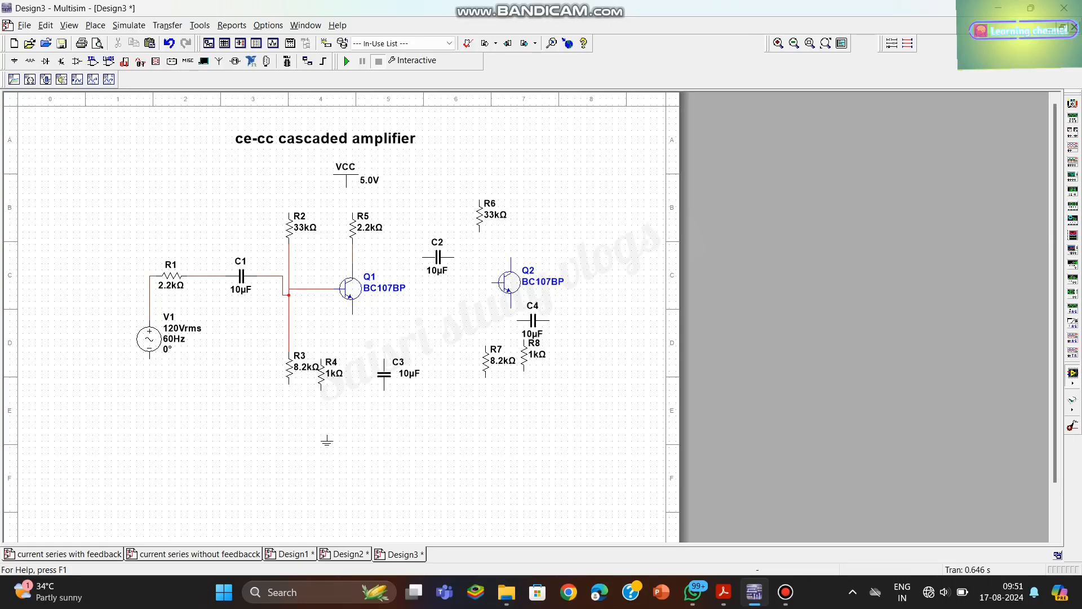
drag(308, 367, 353, 379)
click(168, 43)
click(314, 367)
double_click(322, 374)
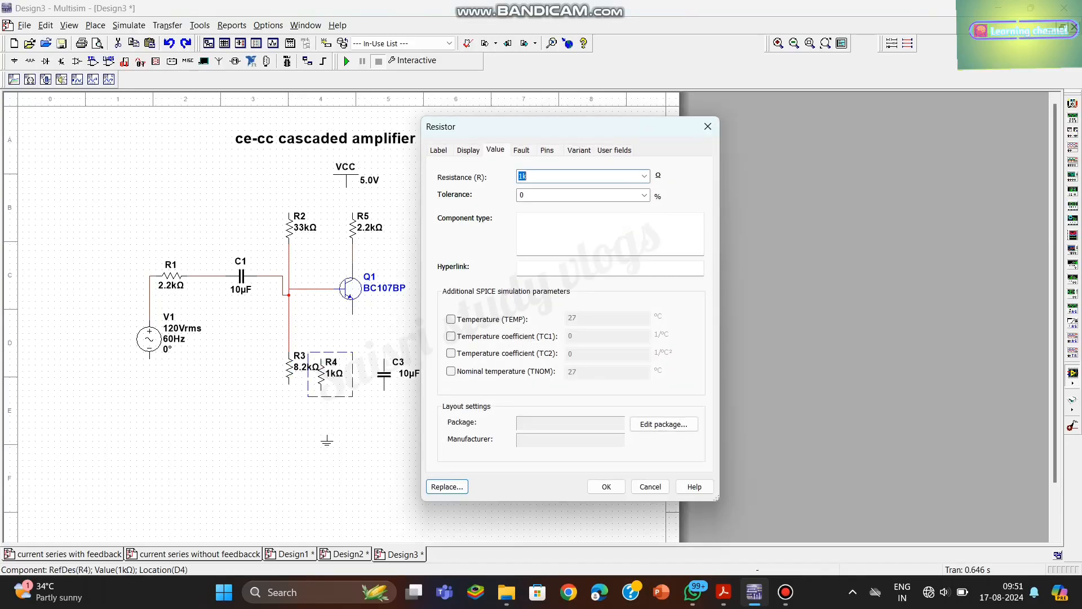
click(708, 126)
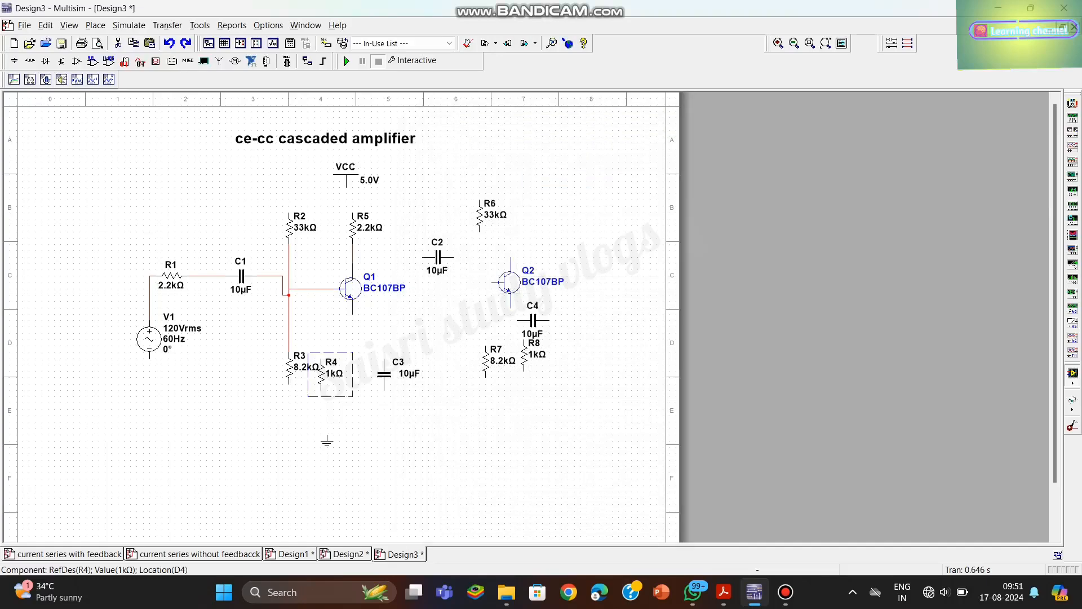
- Align resistor R4 directly below the emitter of Q1, with capacitor C3 standing to its right
drag(327, 385, 398, 367)
click(358, 412)
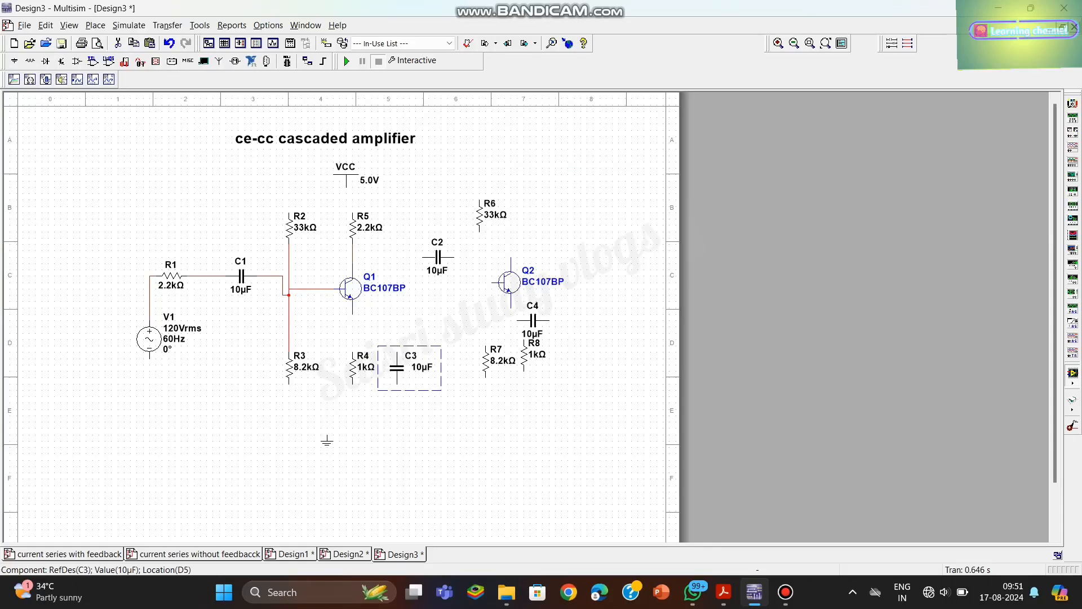
- Wire the emitter of Q1 to resistor R4, and capacitor C2 to the wire between R5 and Q1's collector
click(353, 315)
click(353, 352)
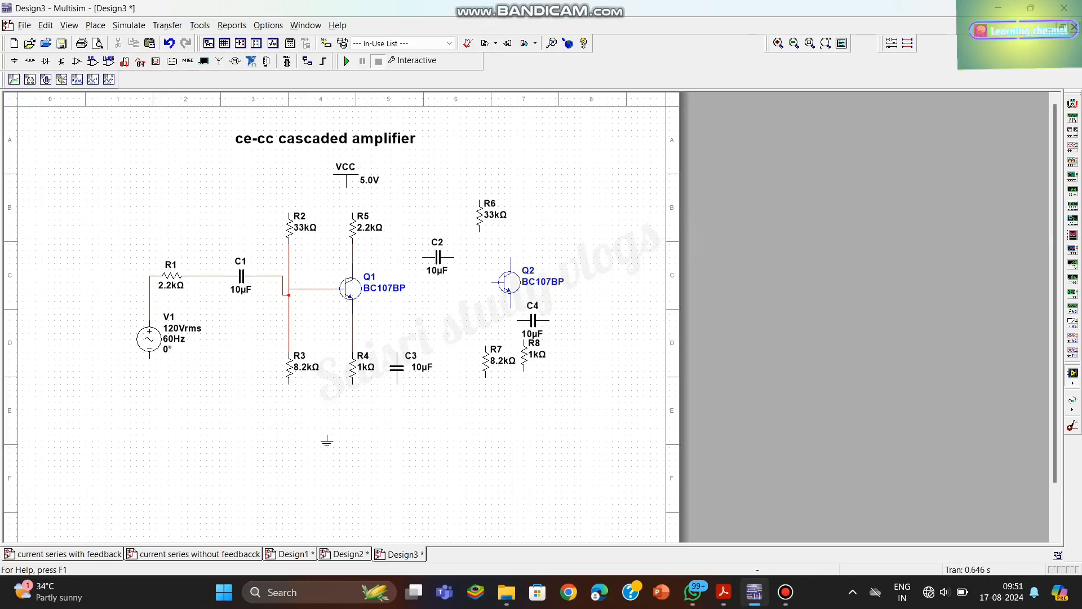
click(424, 257)
click(352, 257)
- Move transistor Q2 further right and slightly up, and capacitor C4 down to the right of resistor R8
drag(510, 282, 541, 270)
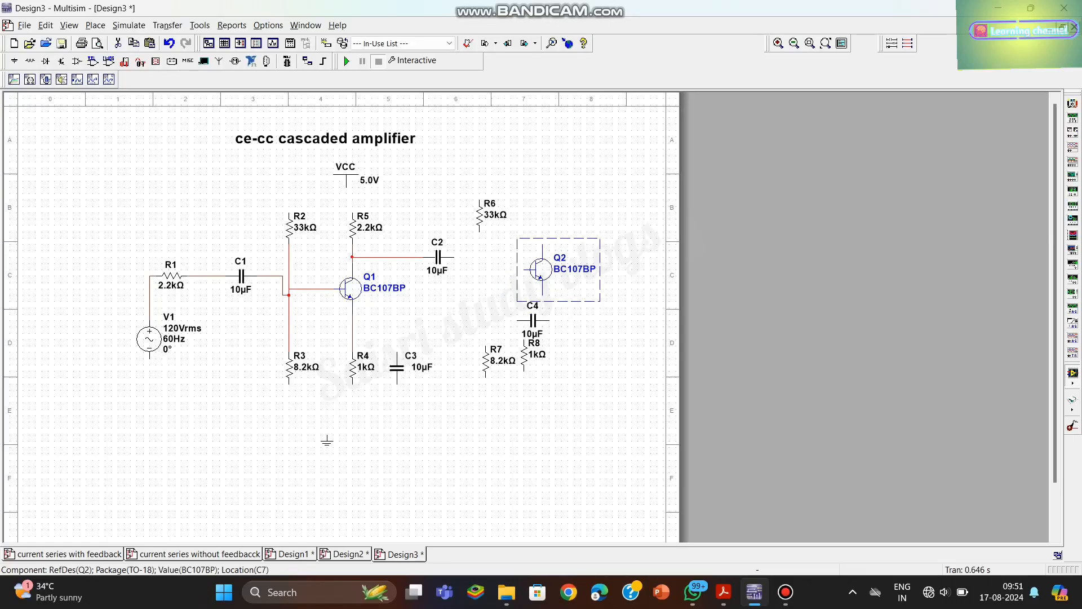
drag(533, 319, 583, 345)
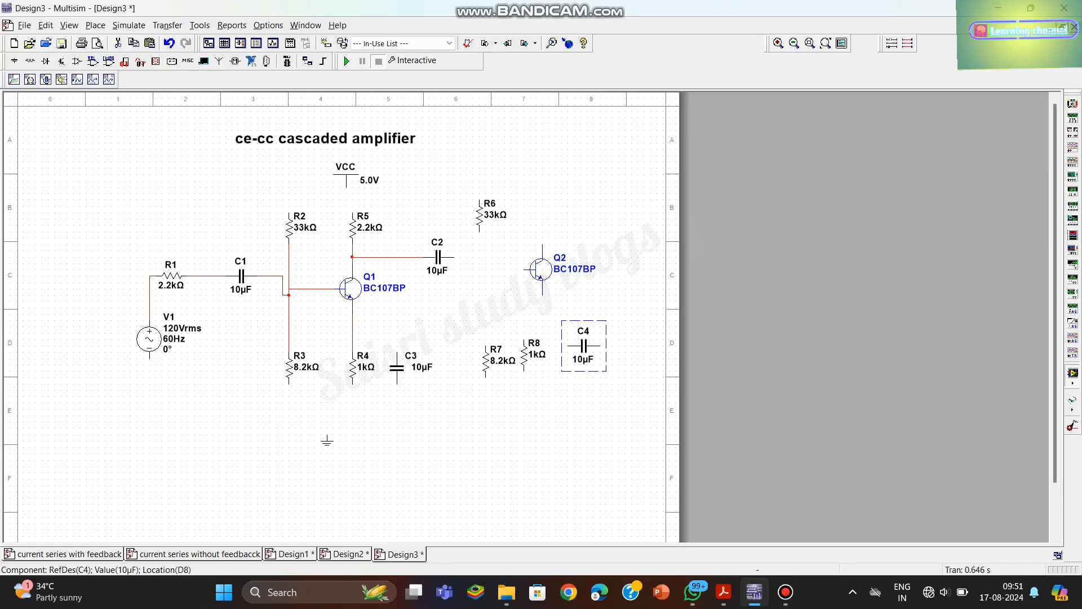
key(Escape)
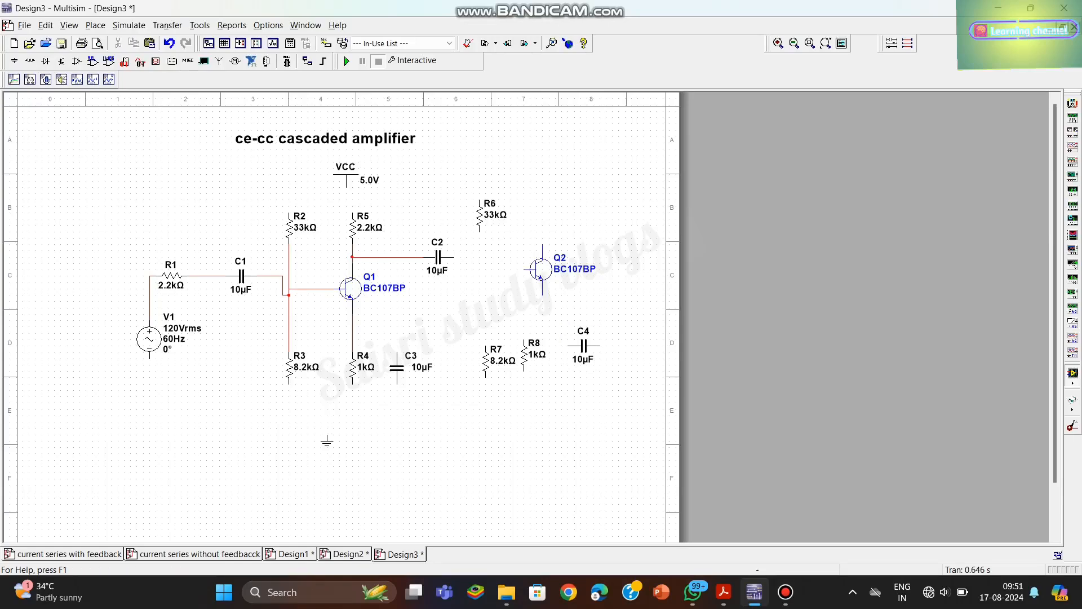
- Move resistor R8 directly below the emitter of transistor Q2
double_click(524, 355)
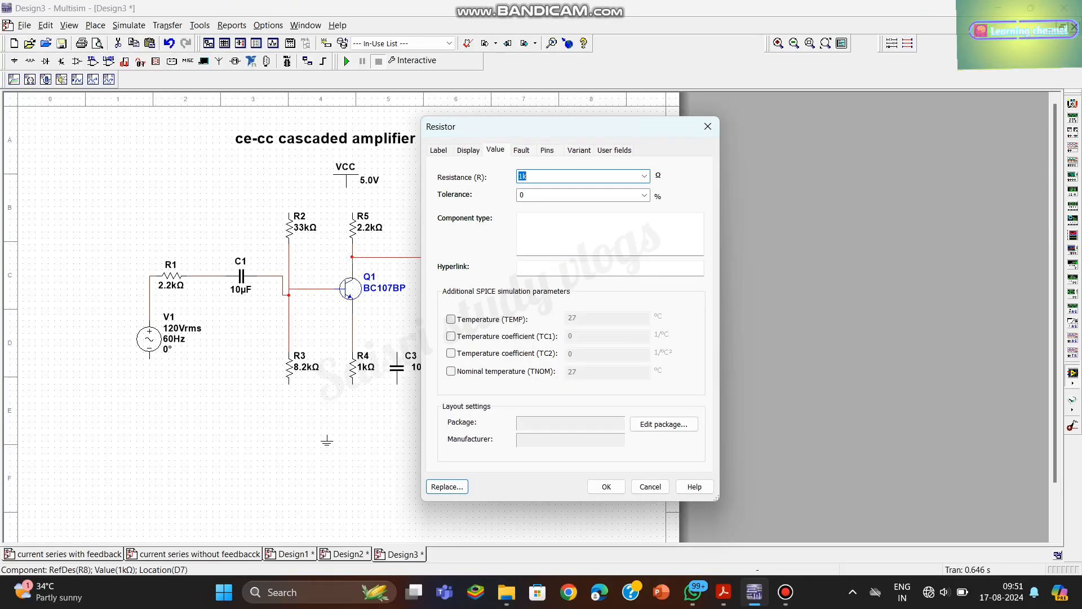
click(708, 126)
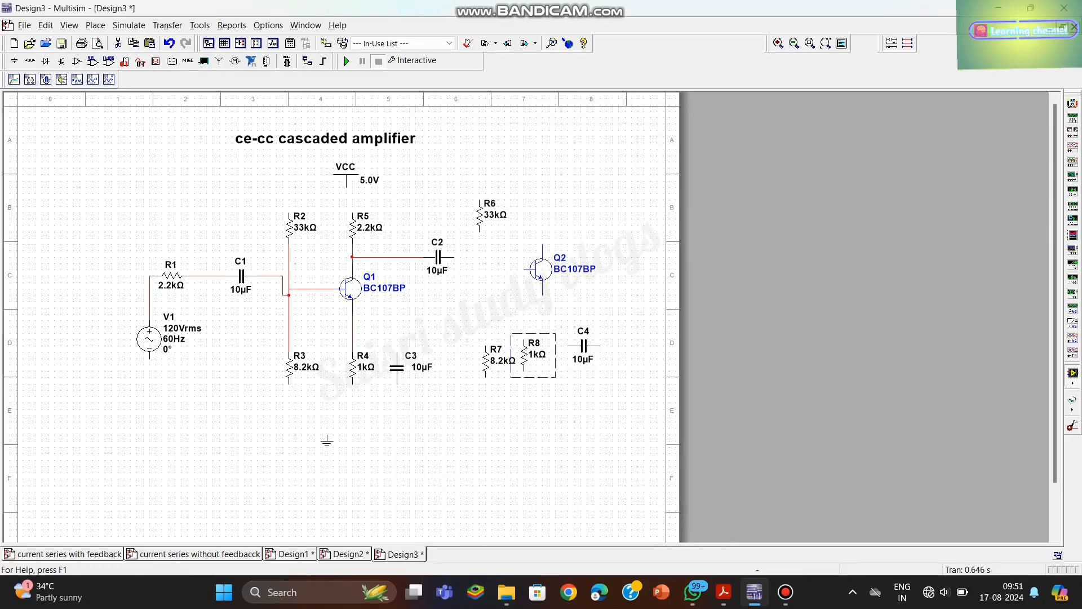
click(556, 321)
click(536, 347)
click(556, 321)
drag(524, 355, 542, 356)
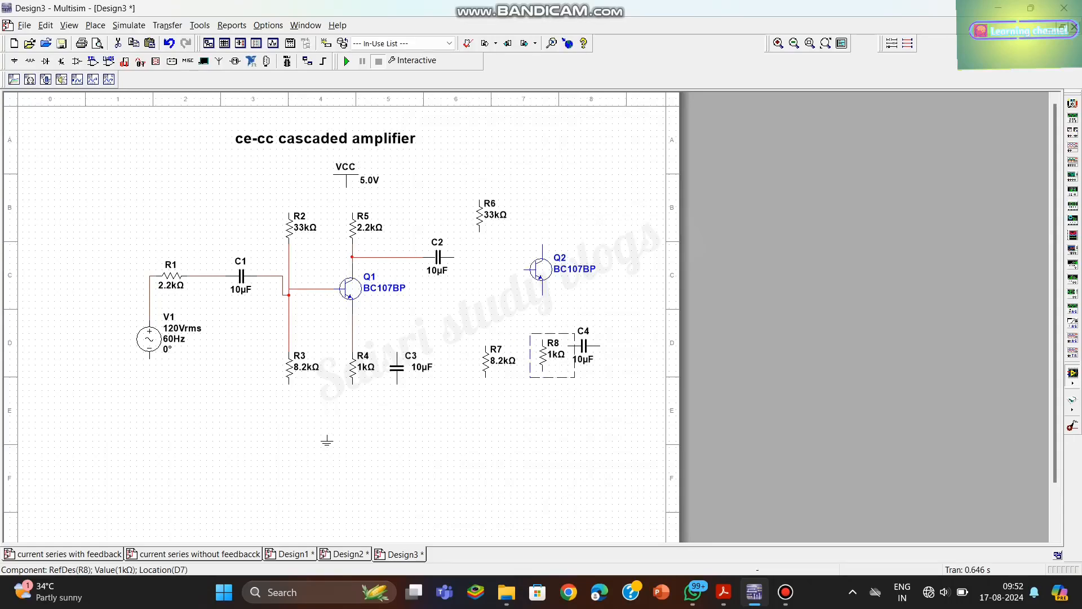
- Wire resistor R6 to R7 with R7 aligned straight below it, and connect capacitor C2 to that wire
click(480, 231)
click(486, 346)
drag(486, 361, 480, 361)
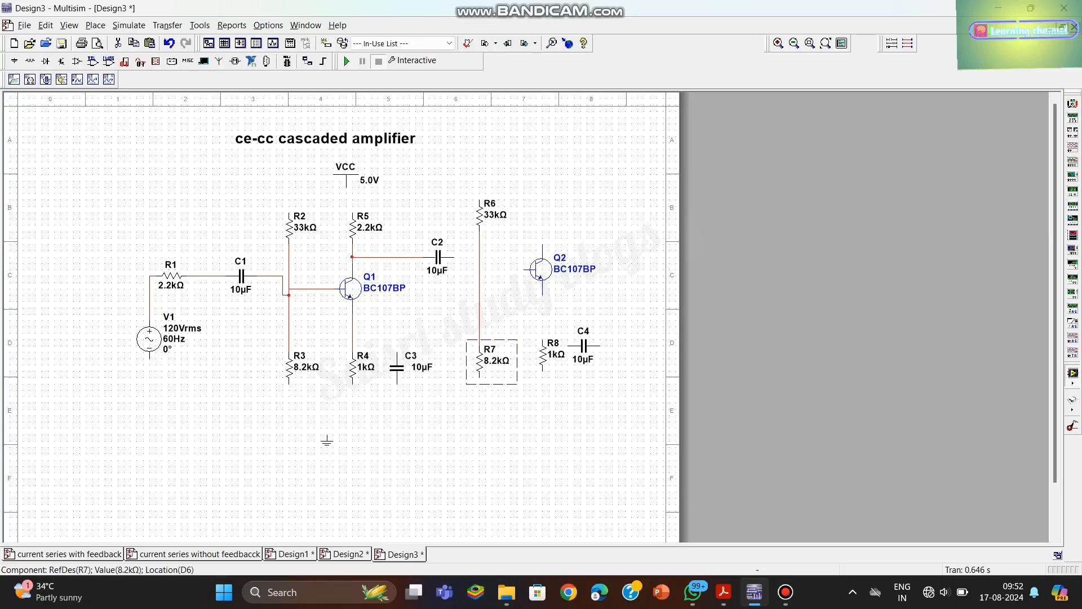
click(454, 258)
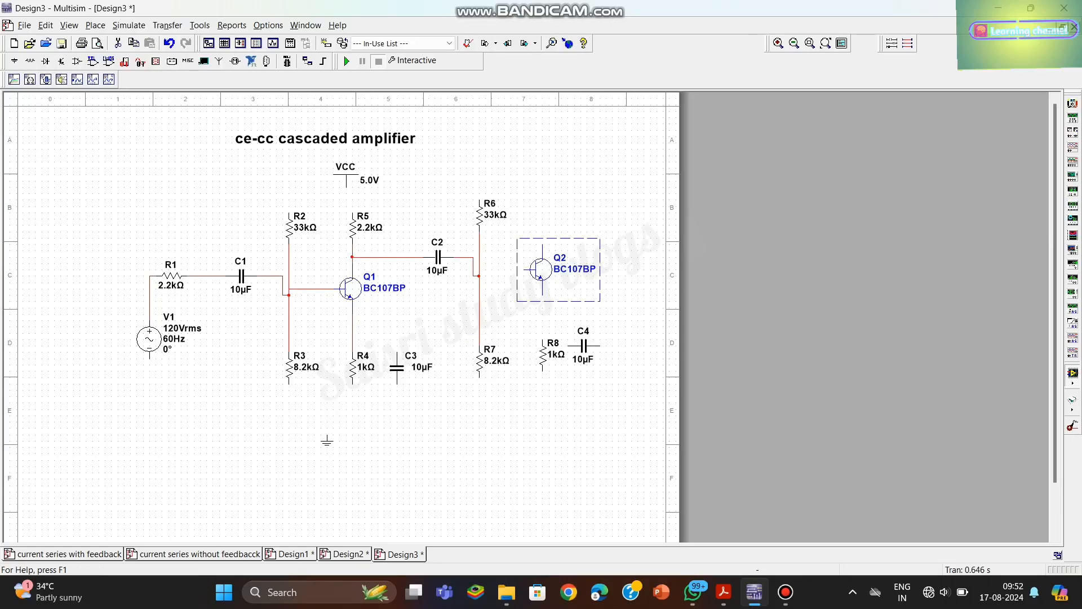
- Lower transistor Q2 level with the C2 junction and wire its base to the R6–R7 line
click(539, 281)
drag(540, 277, 540, 283)
click(508, 307)
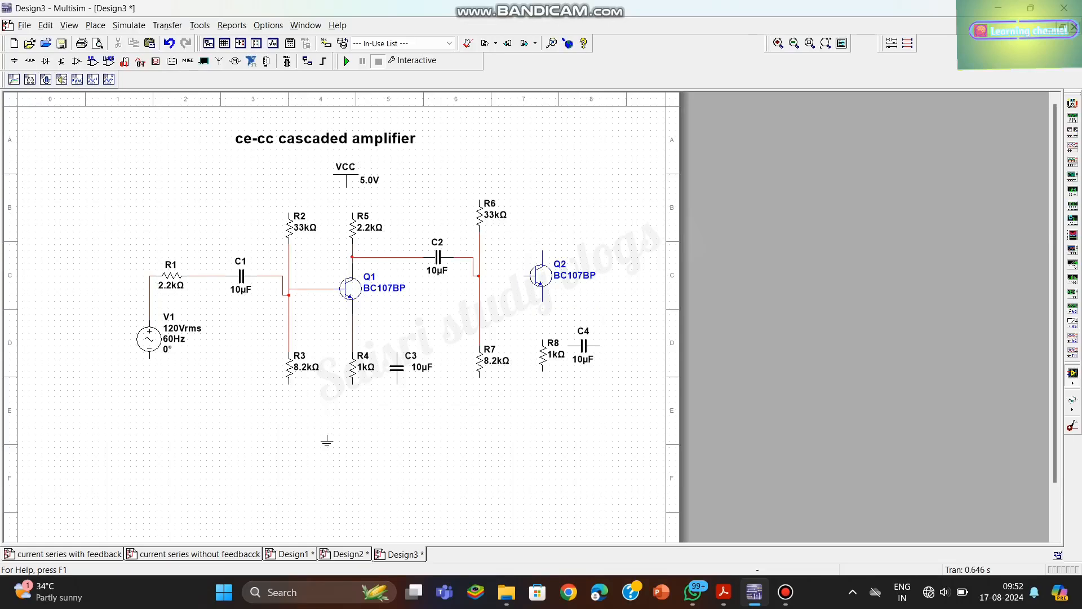
click(526, 276)
click(479, 276)
- Wire the upper end of C3 to Q1's emitter line, and the lower terminal of V1 to the lower end of R3
click(398, 353)
click(352, 333)
click(149, 359)
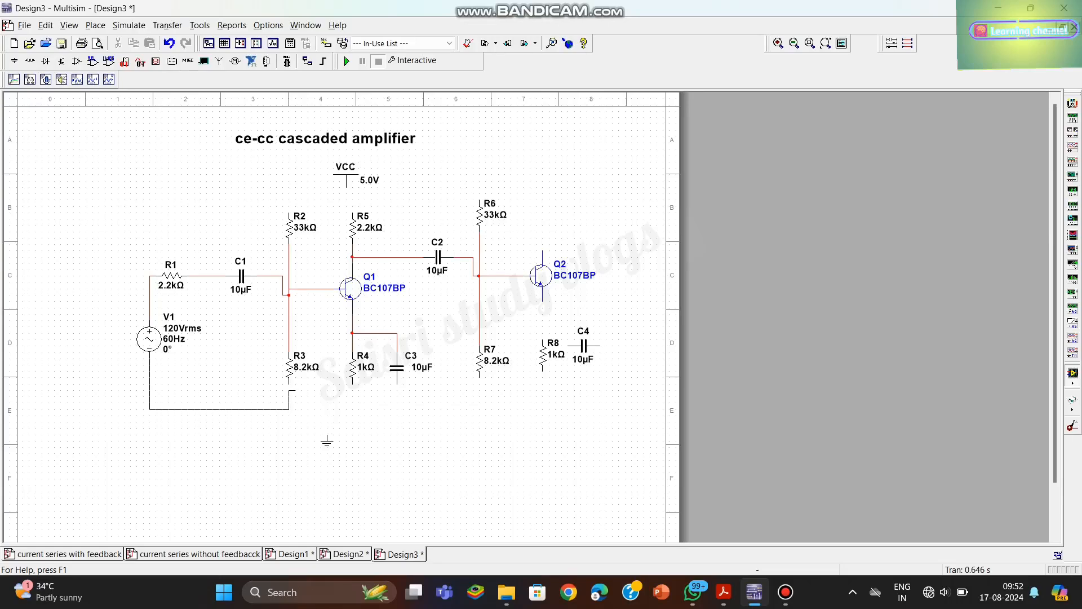
click(288, 383)
- Connect the lower ends of R4 and C3 to the V1–R3 return wire, straightening R4's segment onto the same line
click(352, 384)
click(283, 409)
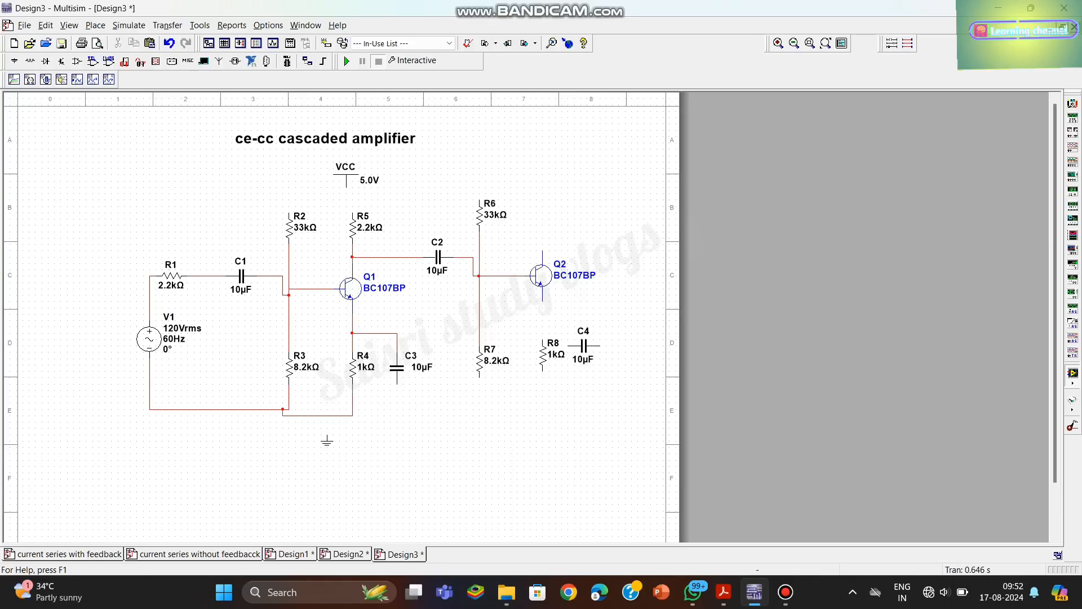
drag(319, 416, 319, 409)
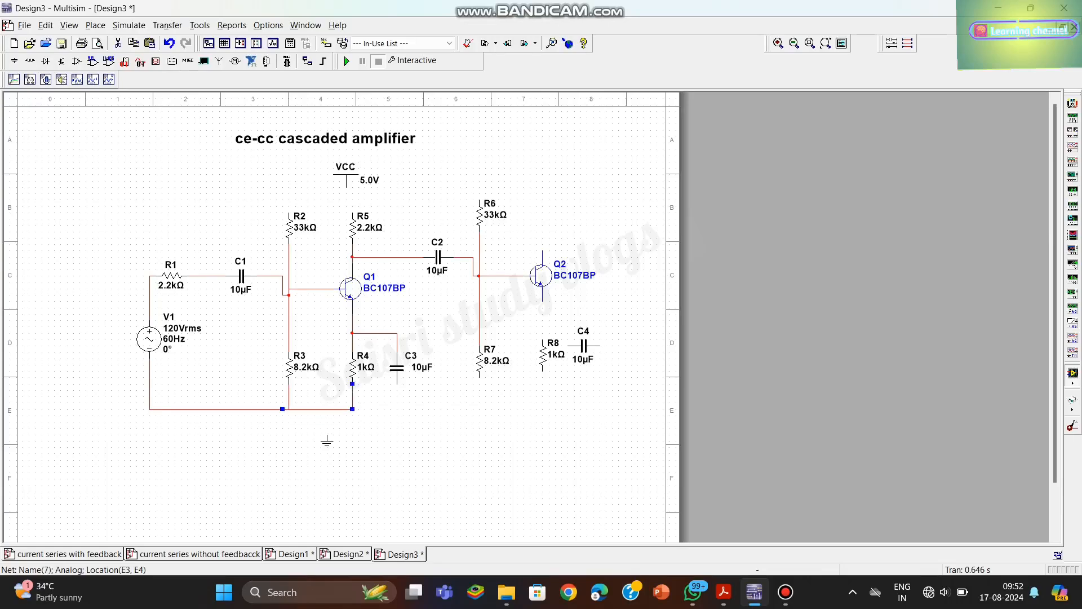
key(Escape)
click(398, 384)
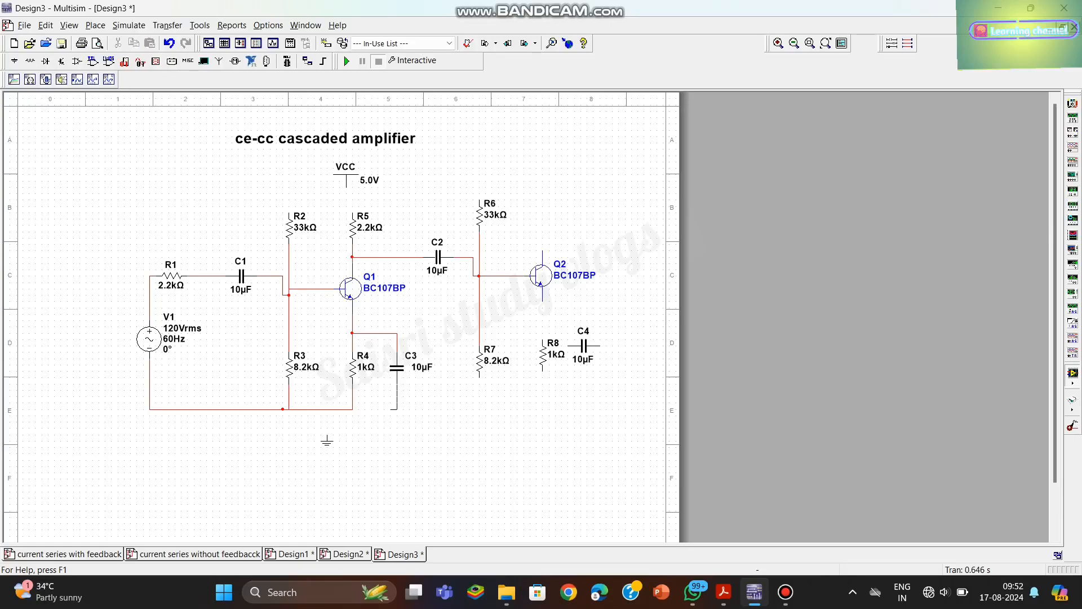
click(352, 409)
- Wire the lower end of R7 to C3's lower lead and straighten that segment onto the common return line
click(479, 377)
click(398, 402)
double_click(429, 402)
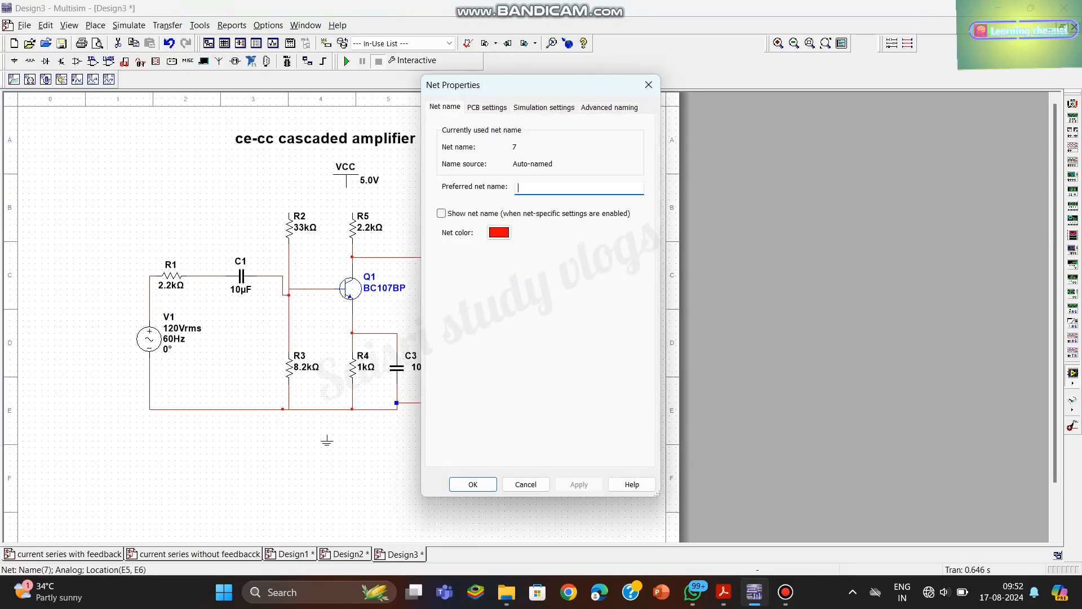
click(649, 85)
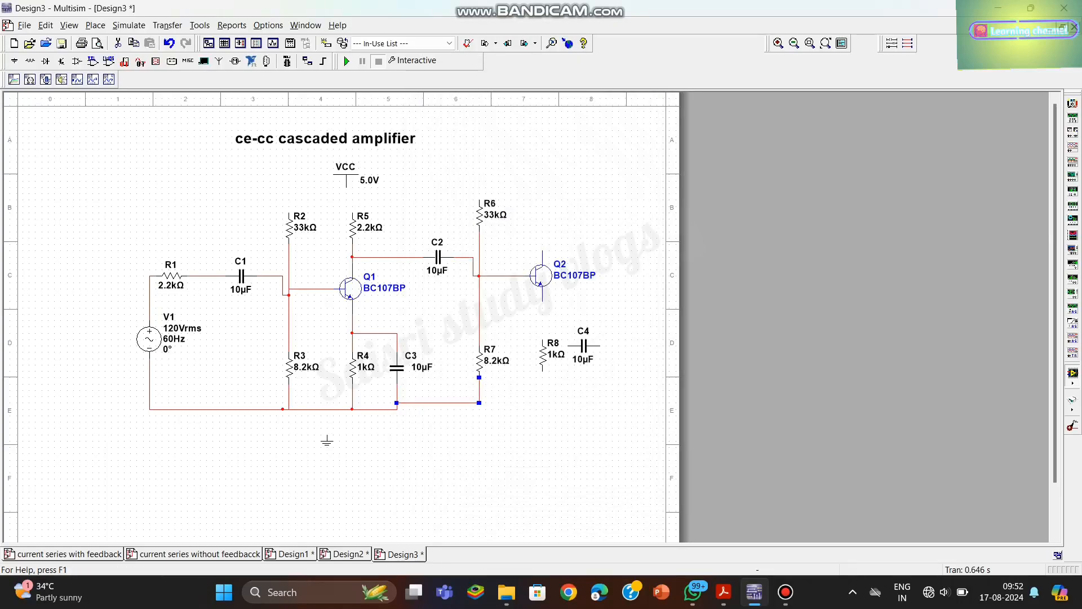
drag(437, 402, 437, 410)
click(446, 446)
- Wire R8's lower end to the return line at R7 and its upper end to Q2's emitter
click(543, 371)
click(480, 409)
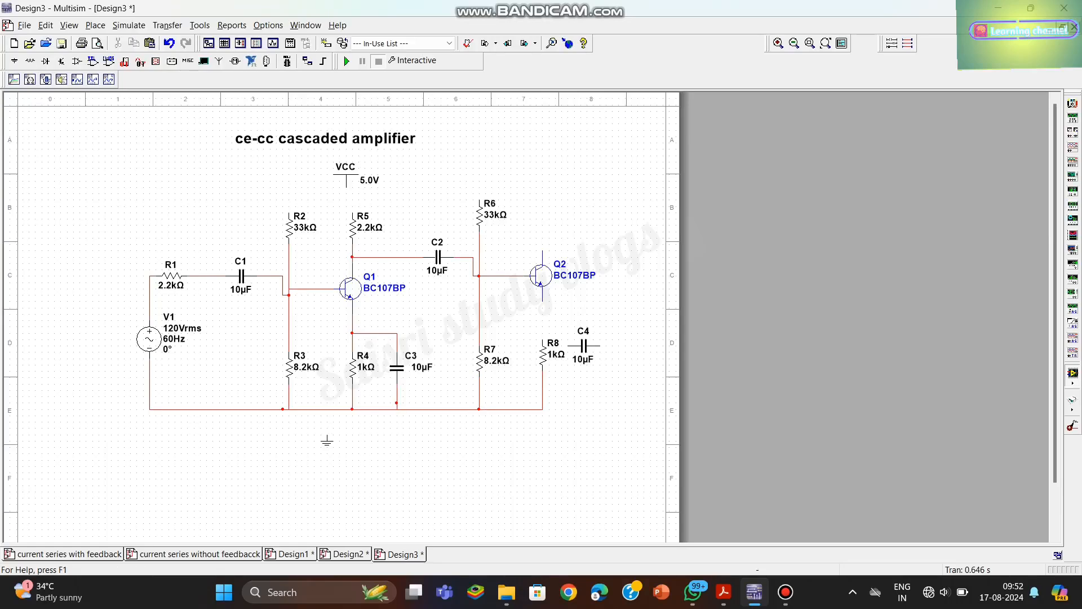
click(542, 301)
click(542, 340)
- Join the upper ends of R2, R5 and R6 and Q2's collector into one supply rail, lowering R6 slightly
click(289, 213)
click(352, 212)
click(480, 210)
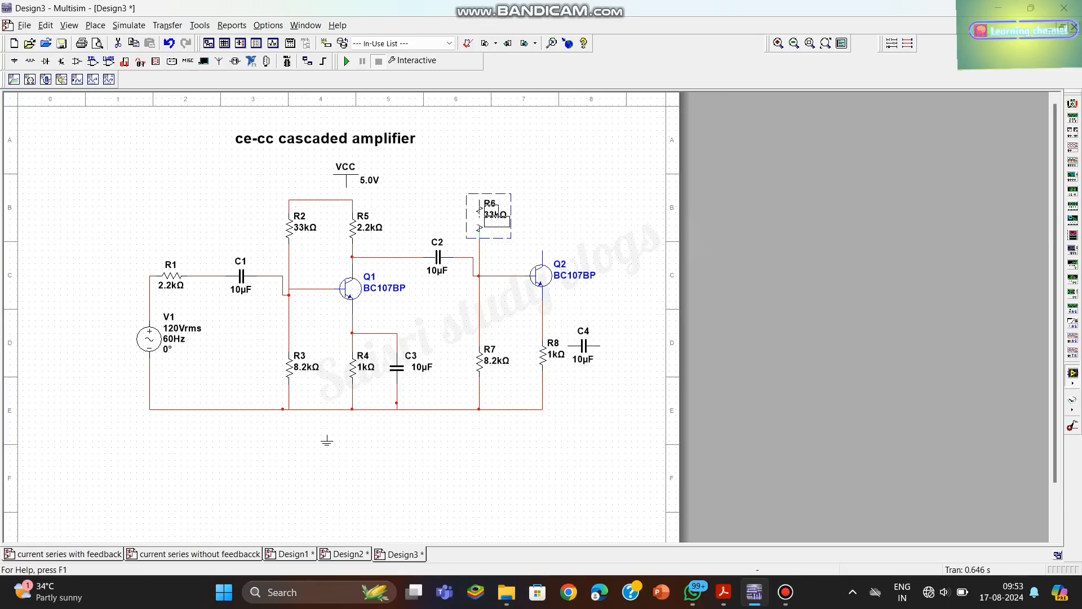
drag(481, 213, 480, 220)
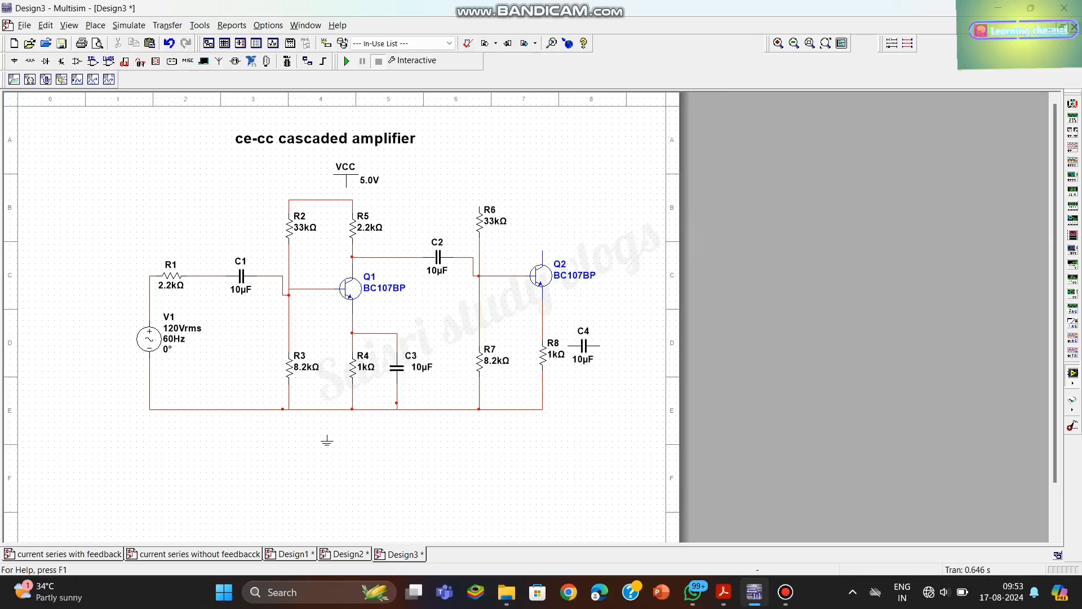
click(479, 206)
click(542, 251)
click(480, 200)
- Set the VCC supply voltage to 12 V
double_click(370, 181)
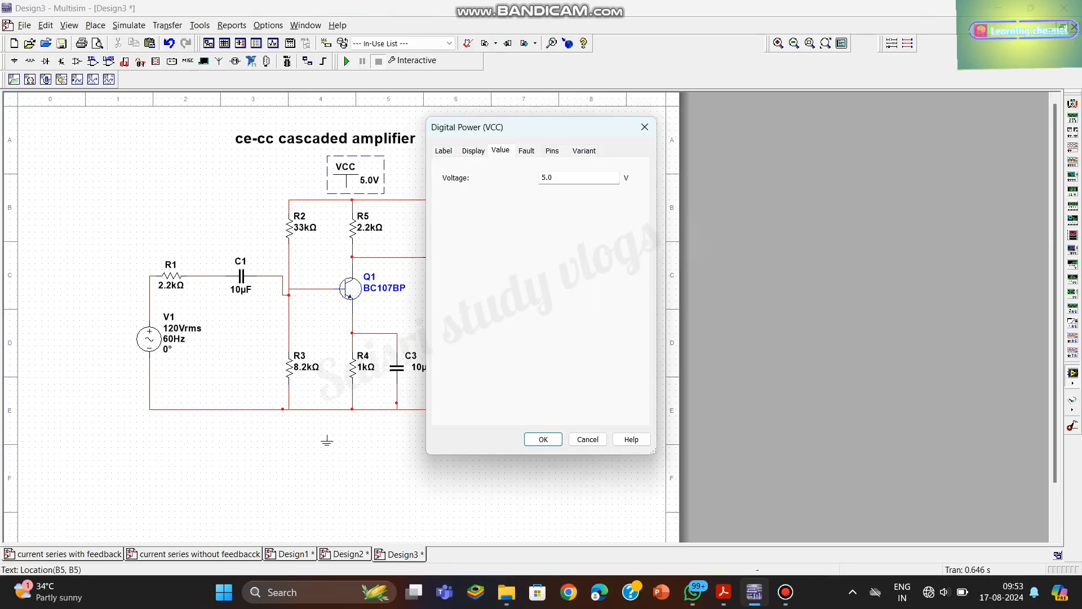
key(BackSpace)
key(BackSpace)
key(BackSpace)
text(12)
key(Return)
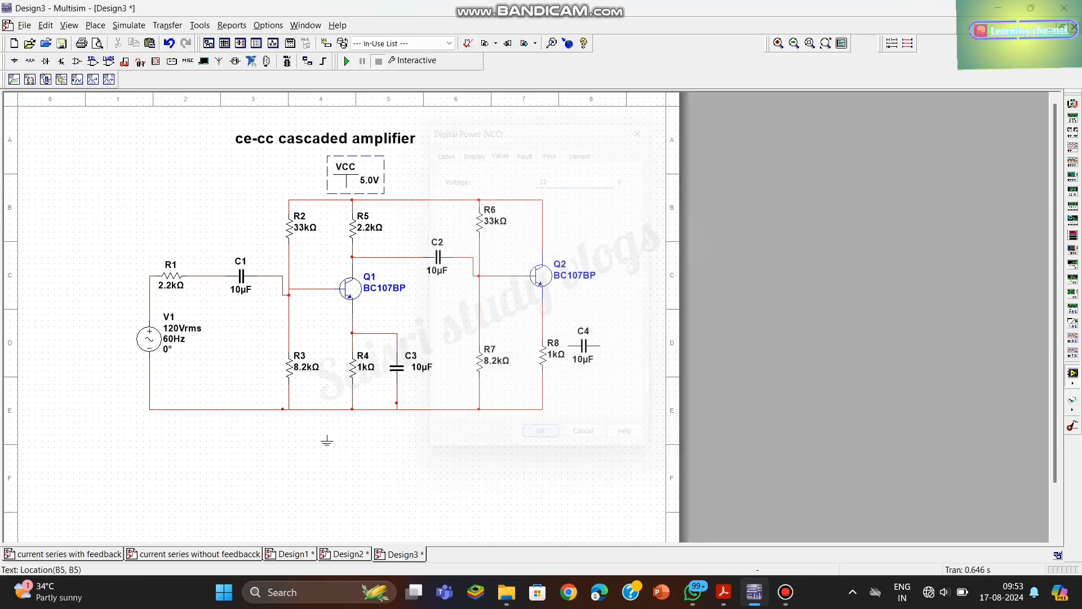
- Attach the VCC symbol to the supply rail between R2 and R5
click(346, 167)
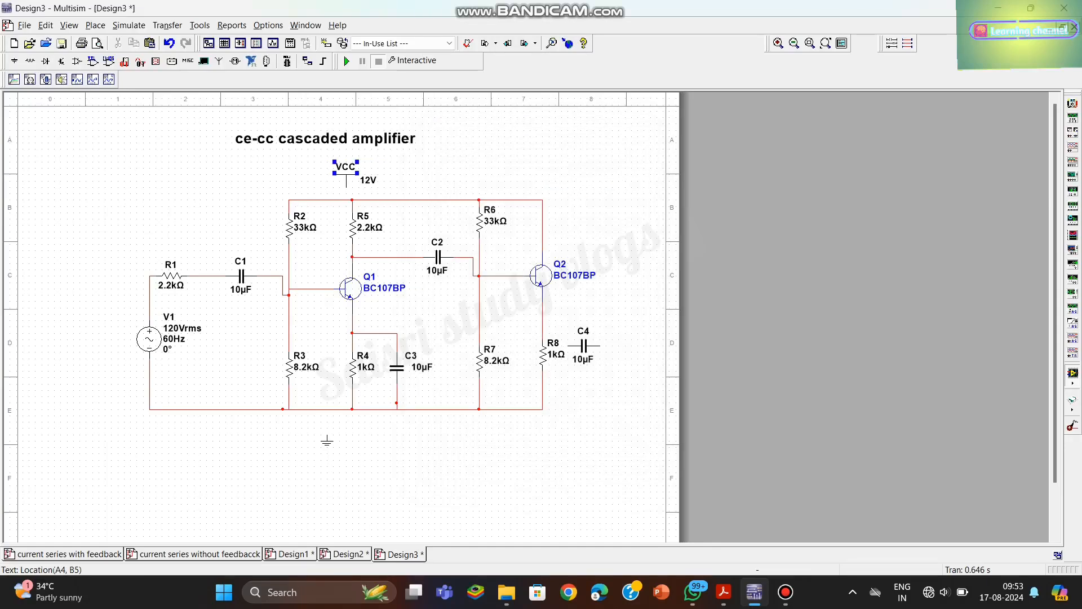
double_click(346, 176)
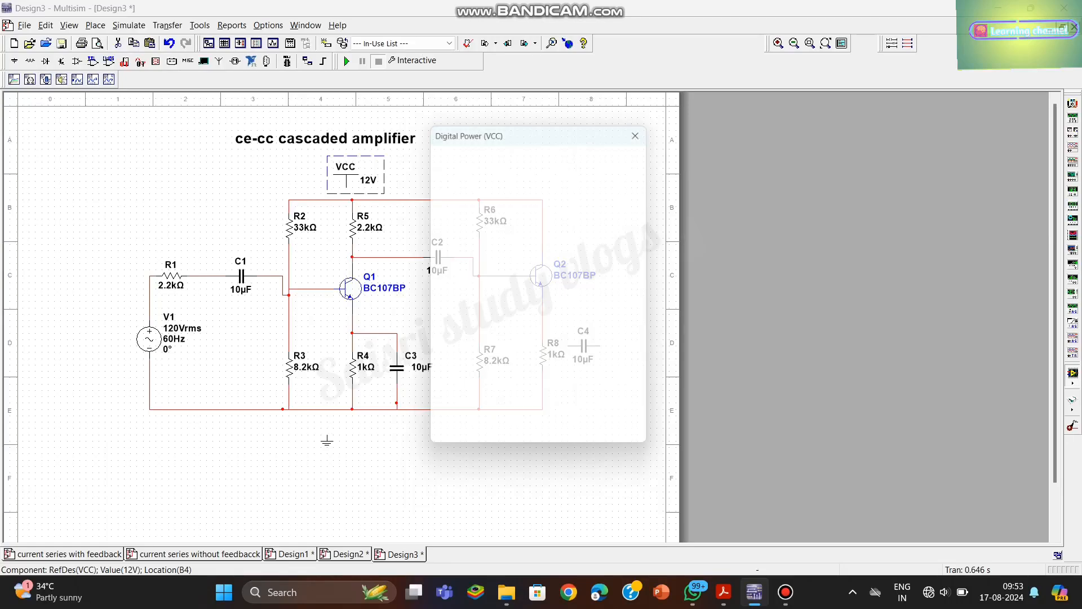
click(645, 126)
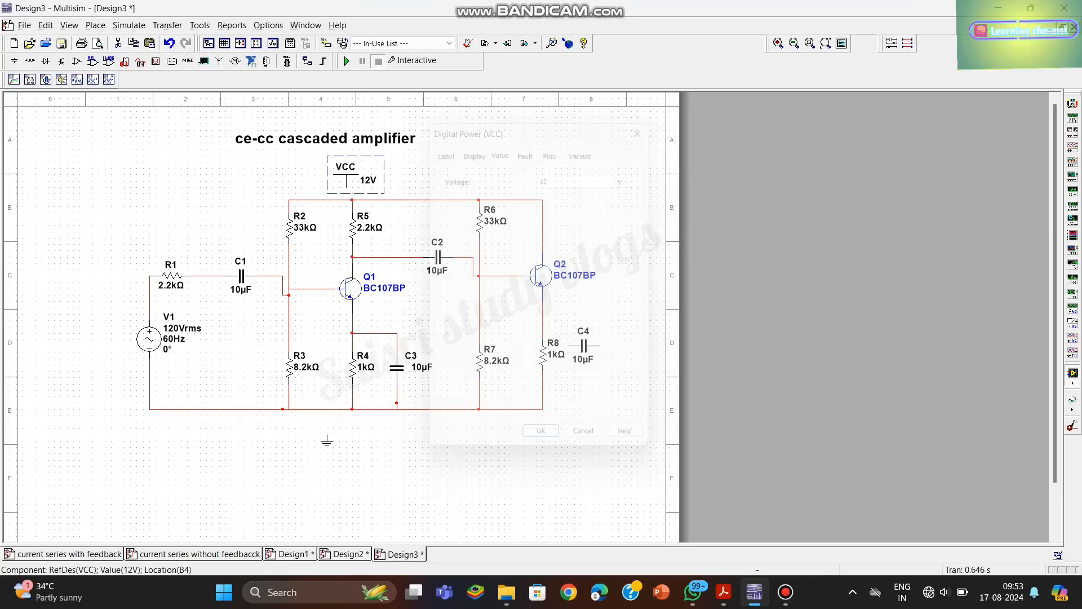
mouse_move(346, 175)
mouse_down()
mouse_move(327, 188)
mouse_move(340, 181)
mouse_up()
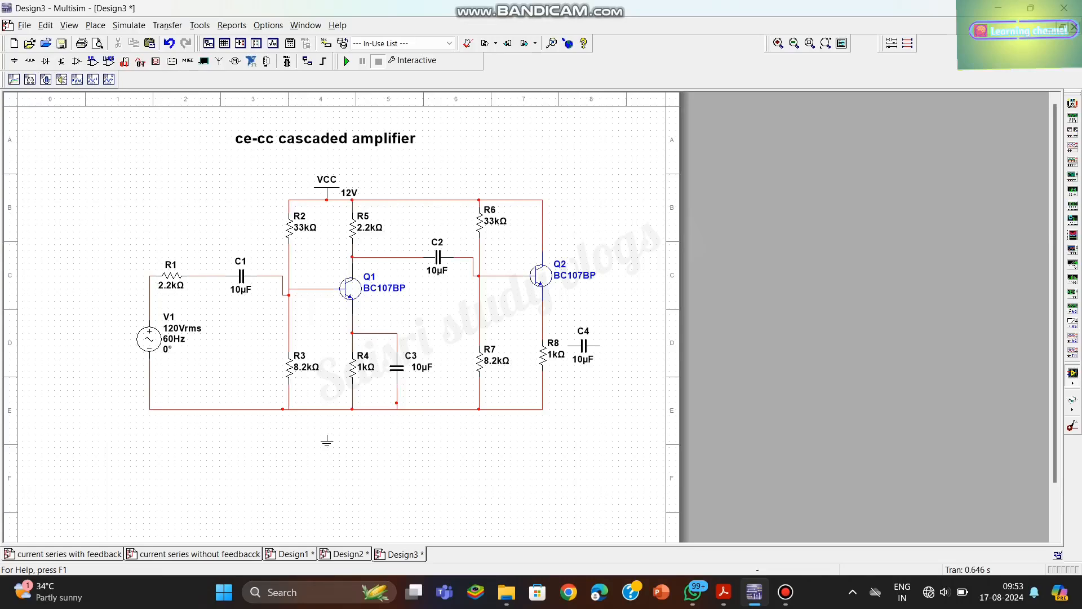
- Move C4 up beside Q2's emitter line, wire its near end to the Q2–R8 wire, and level the connection
drag(583, 345, 596, 333)
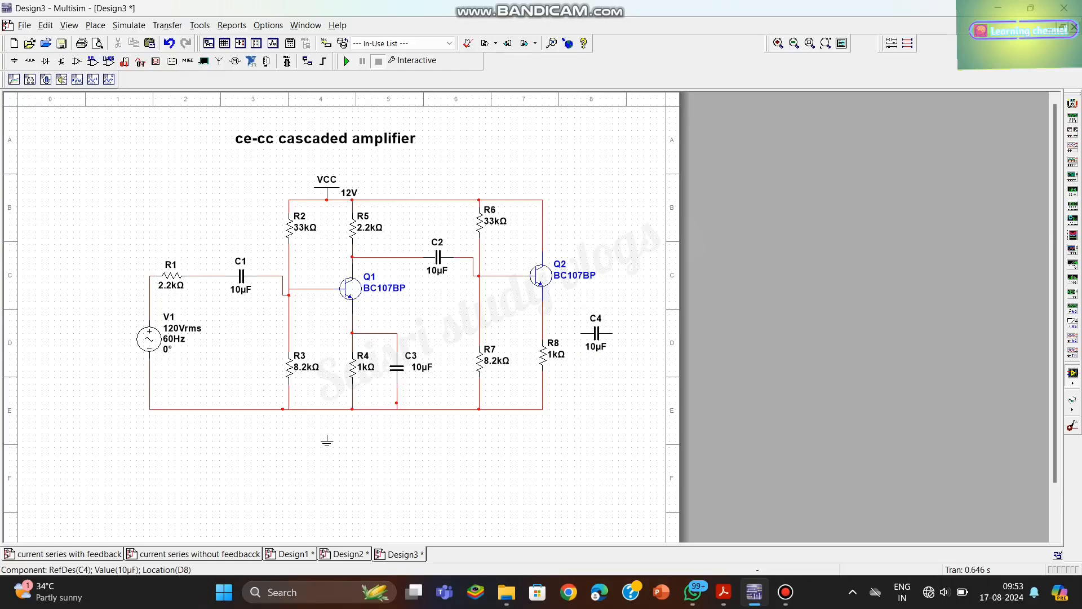
click(580, 333)
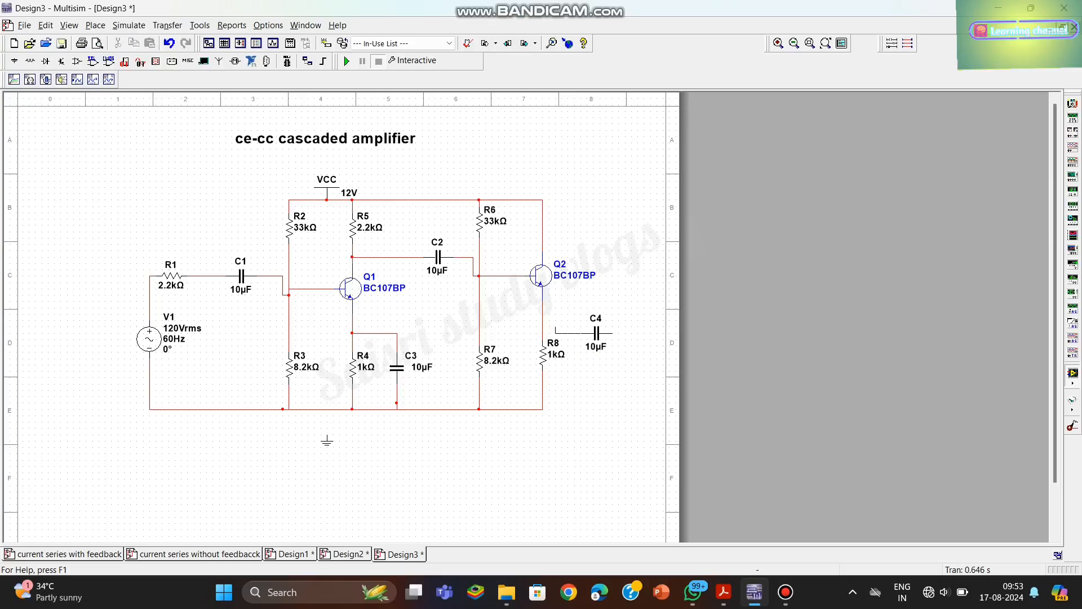
click(543, 327)
drag(595, 334, 596, 327)
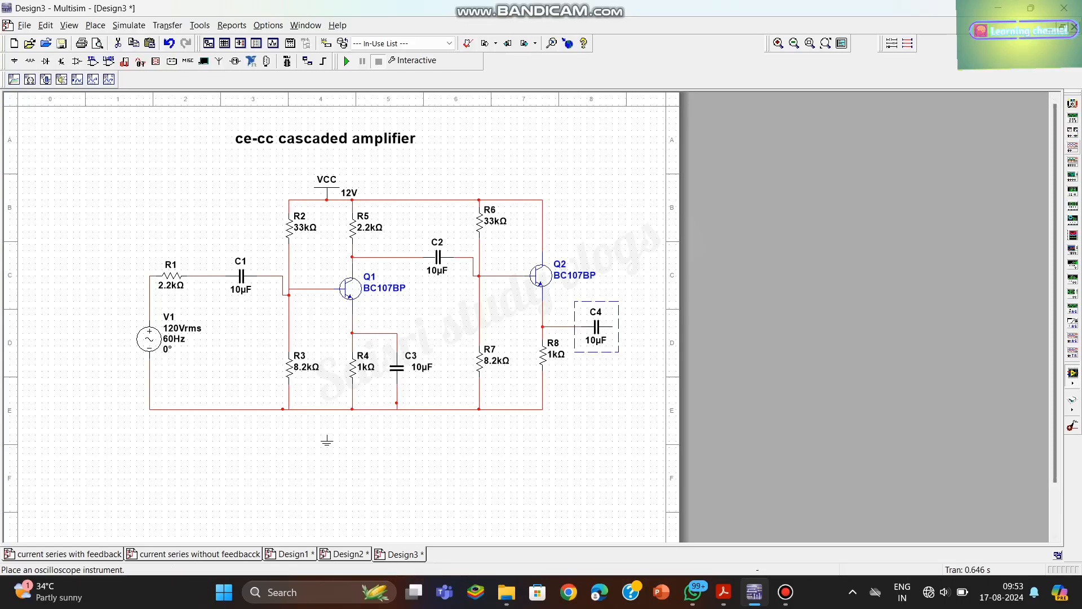
- Place an oscilloscope above and to the right of Q2, and move C4 slightly closer to the emitter line
click(1073, 162)
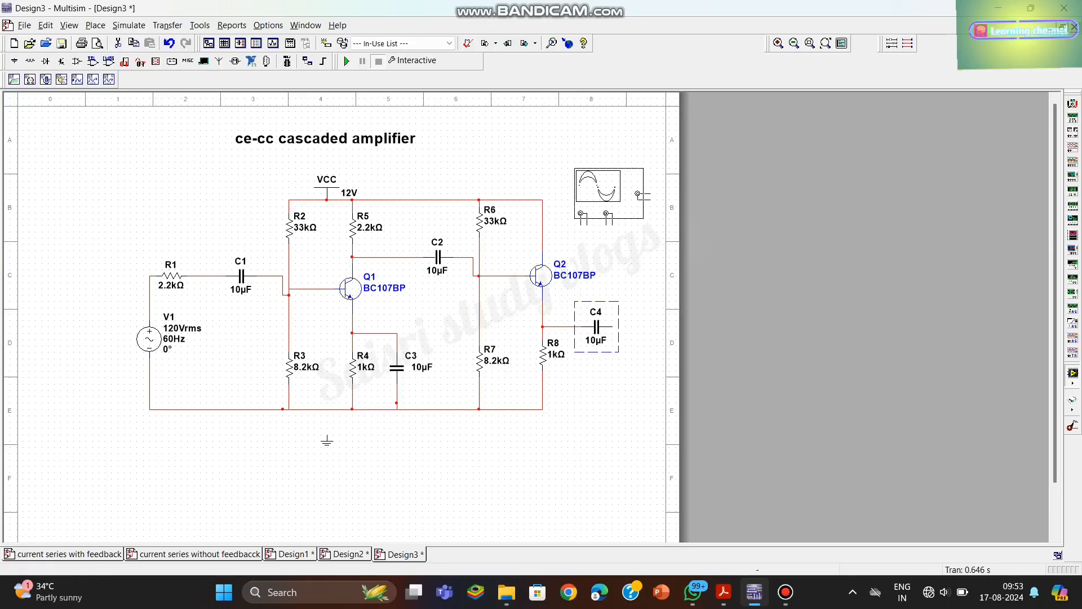
click(622, 158)
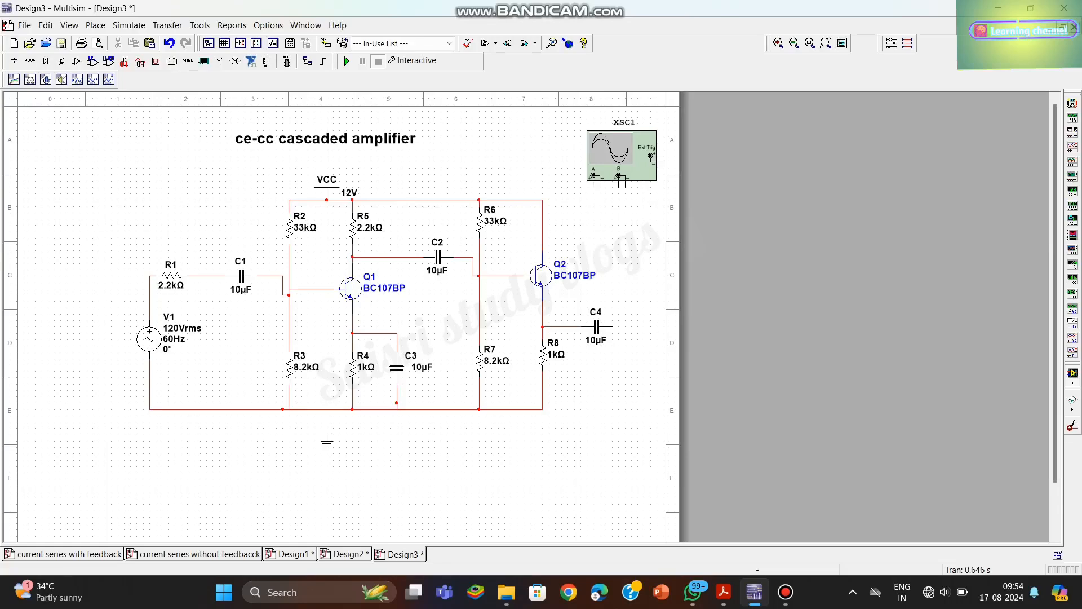
click(597, 327)
drag(597, 327, 585, 327)
click(626, 372)
- Shift Q2 closer to R6 and R7, and move R8 across to line up directly beneath it
click(542, 276)
drag(541, 276, 522, 276)
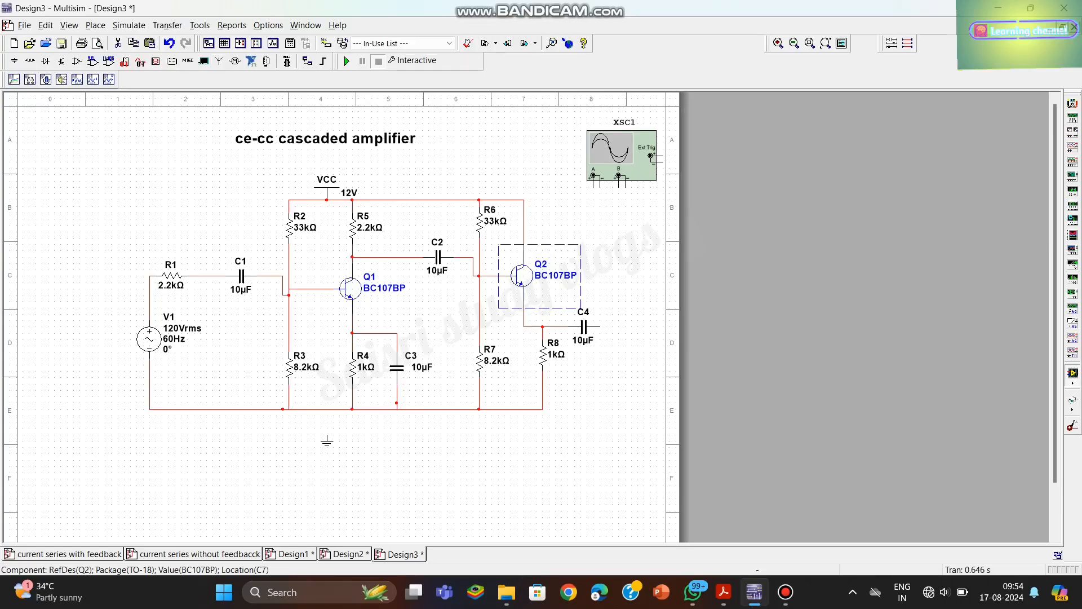
click(543, 354)
drag(543, 354, 533, 333)
key(Escape)
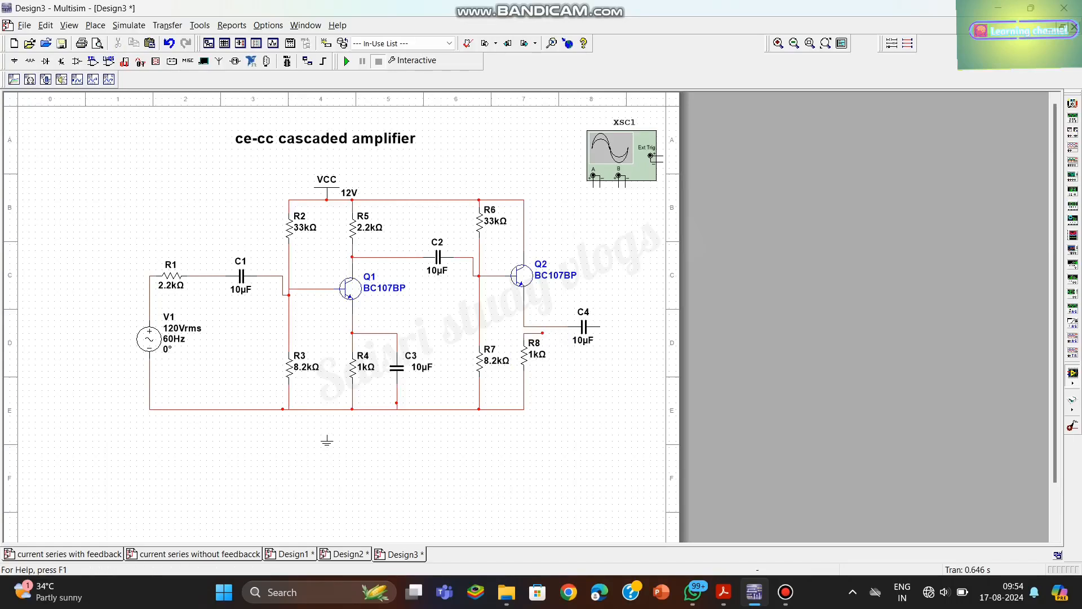
- Remove the stray wire stub above R8 and reconnect R8's upper end to the Q2 emitter–C4 line
click(533, 333)
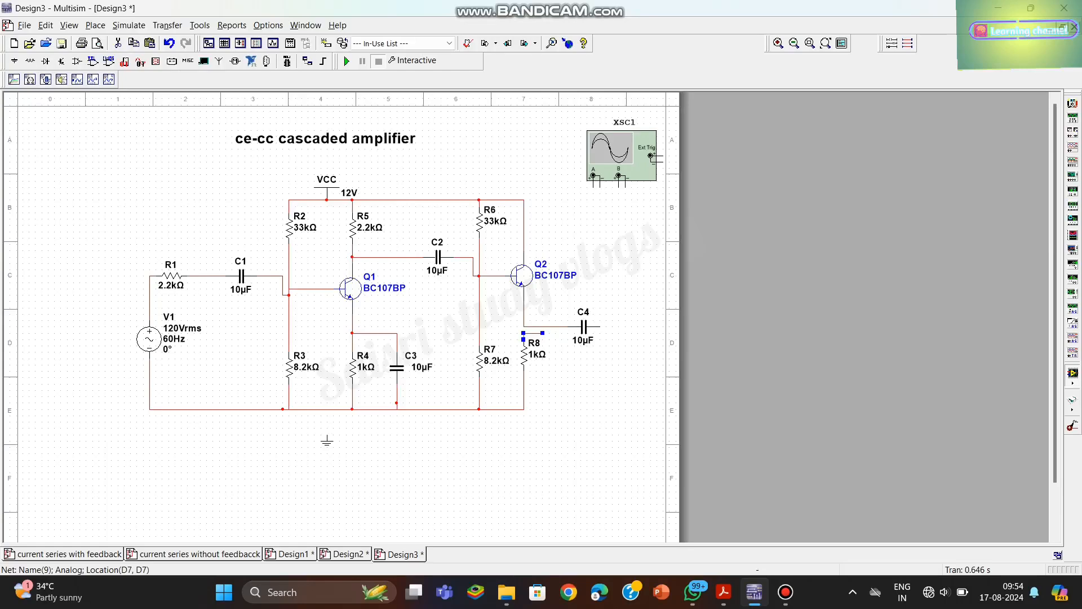
key(Delete)
key(ctrl+z)
click(524, 326)
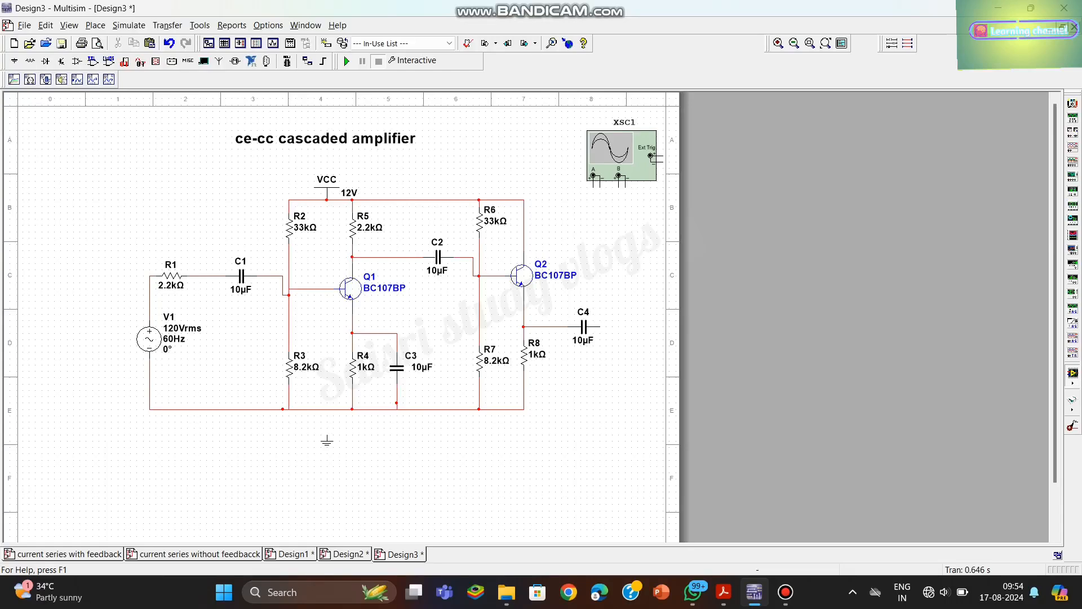
- Move C4 closer to R8 and lower the oscilloscope slightly
drag(584, 327, 564, 327)
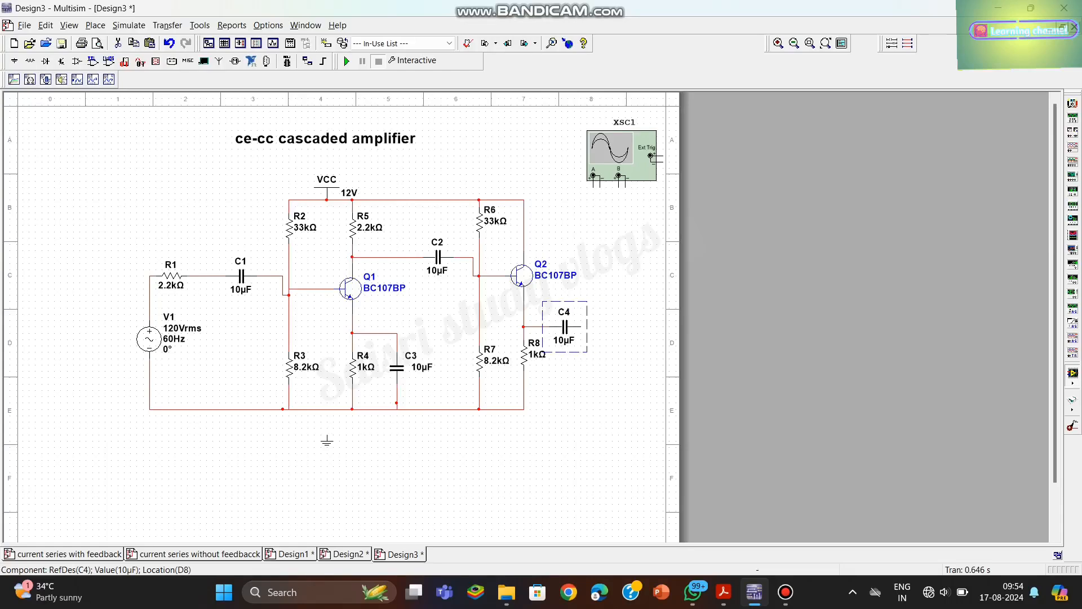
drag(622, 155, 622, 162)
click(620, 231)
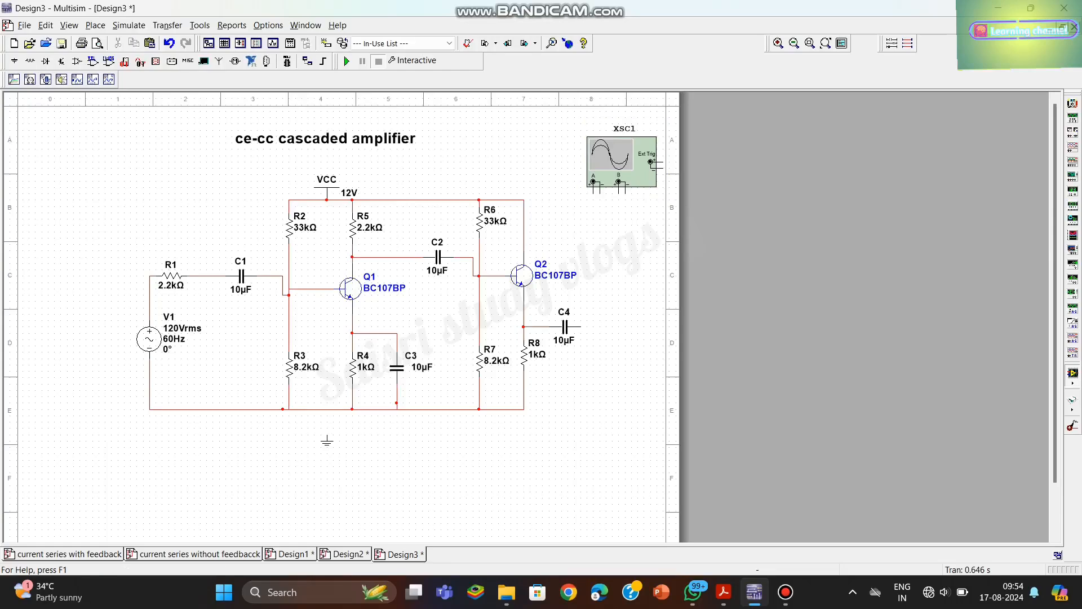
- Wire oscilloscope channel A between C4's free end and the return line, and attach the ground symbol to that line
click(593, 182)
click(581, 327)
click(600, 184)
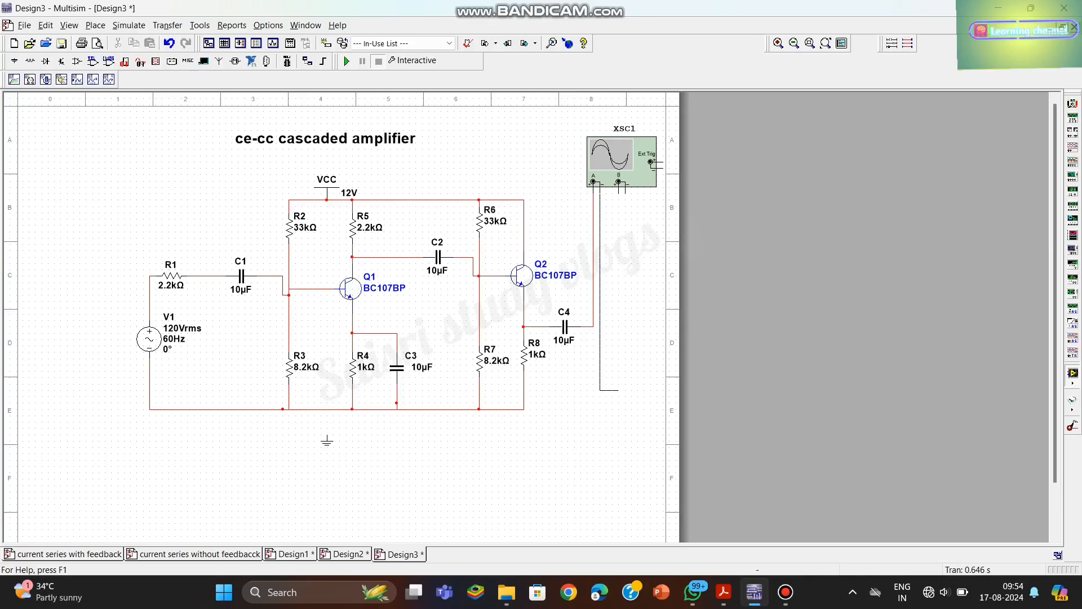
click(524, 408)
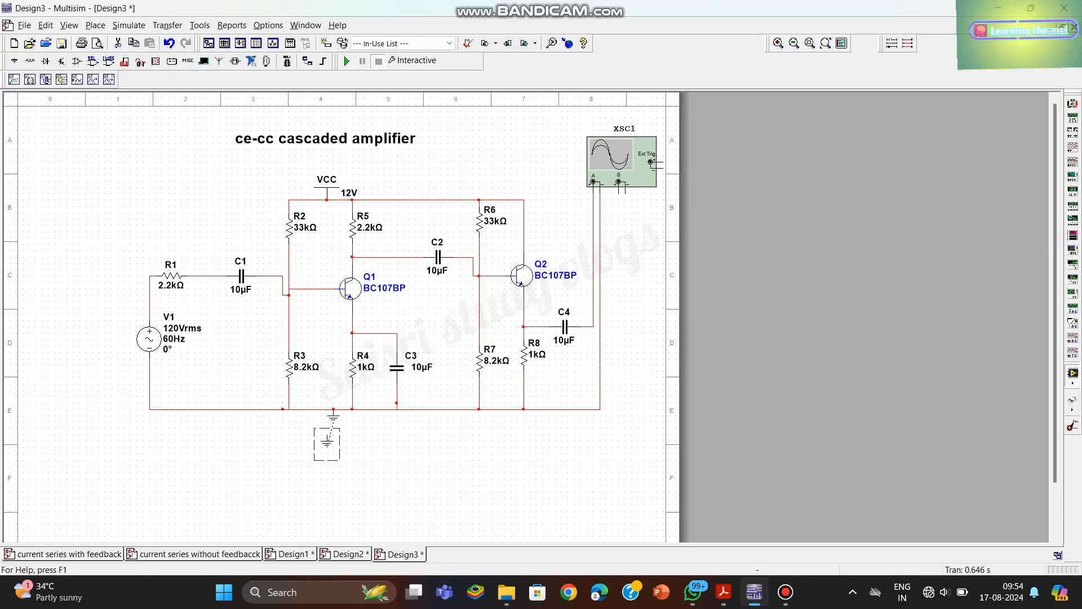
click(333, 415)
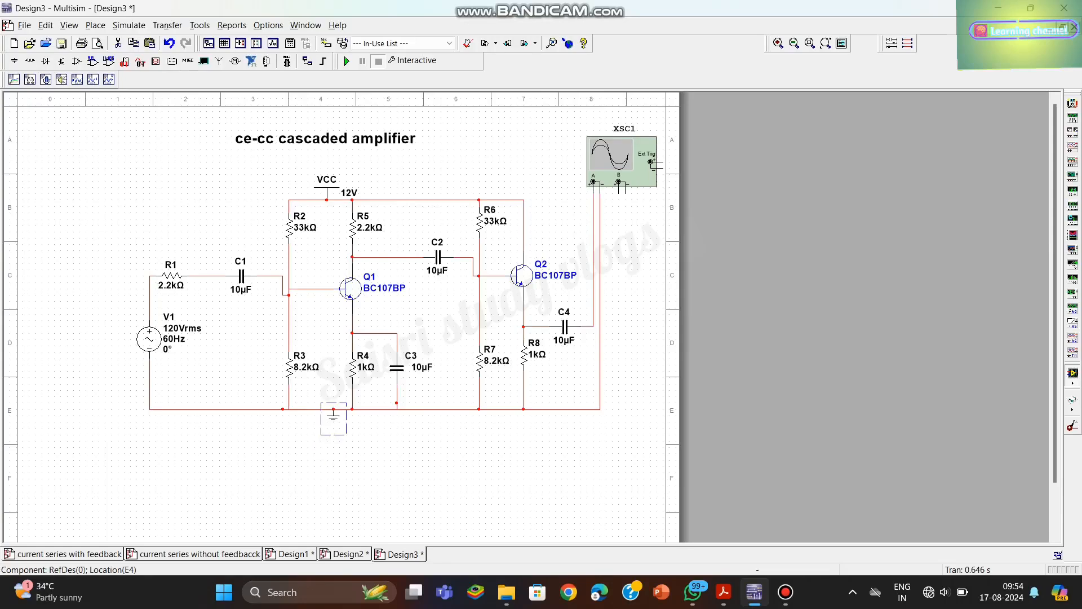
- Set source V1 to 1 mV RMS and a frequency of 1 kHz
double_click(182, 338)
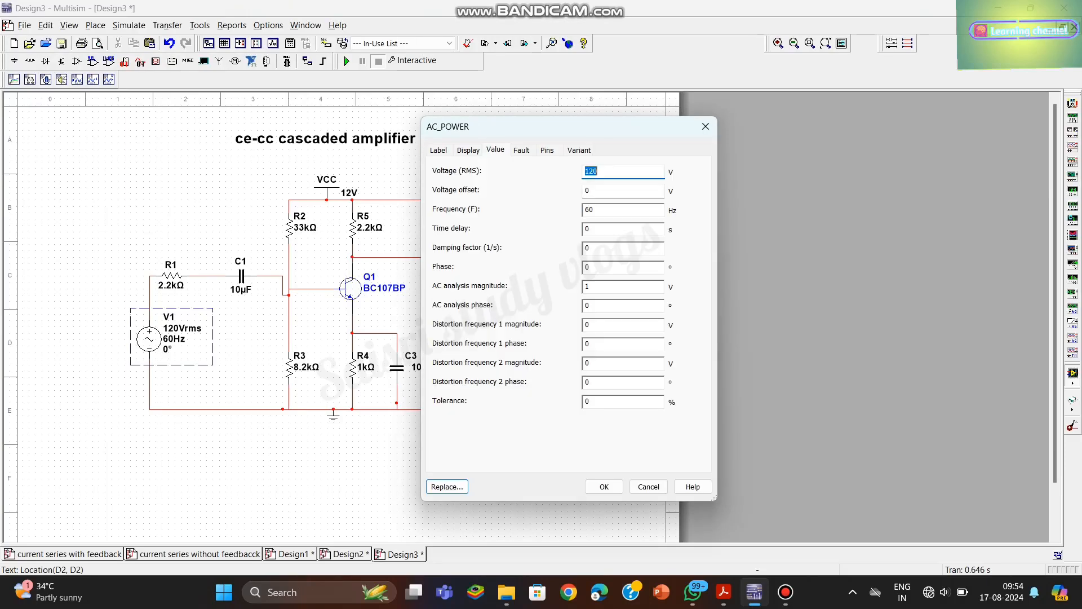
text(1m)
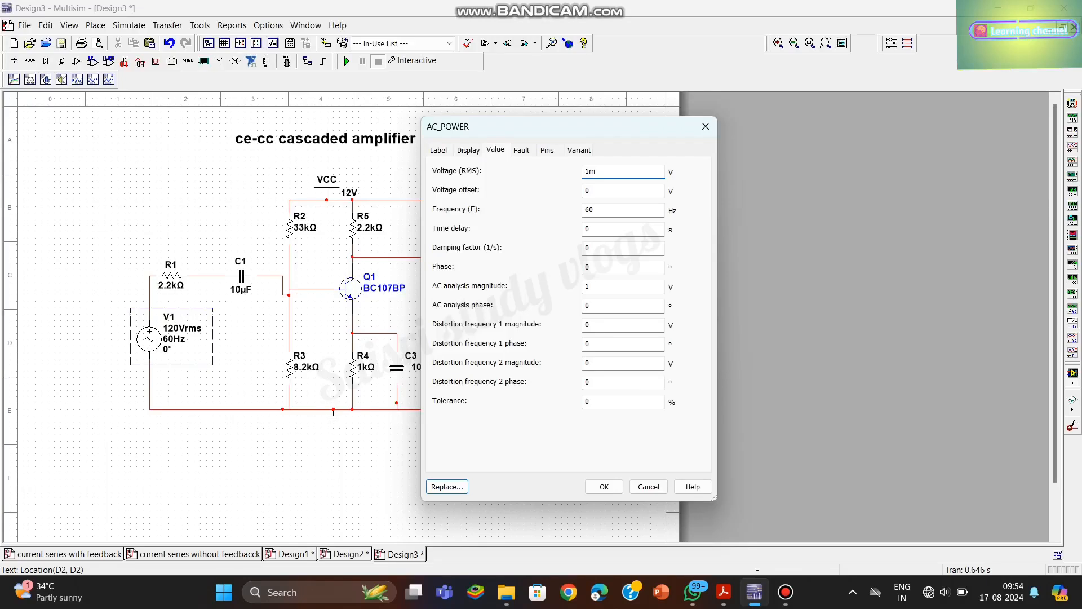
click(598, 210)
key(BackSpace)
key(BackSpace)
text(1k)
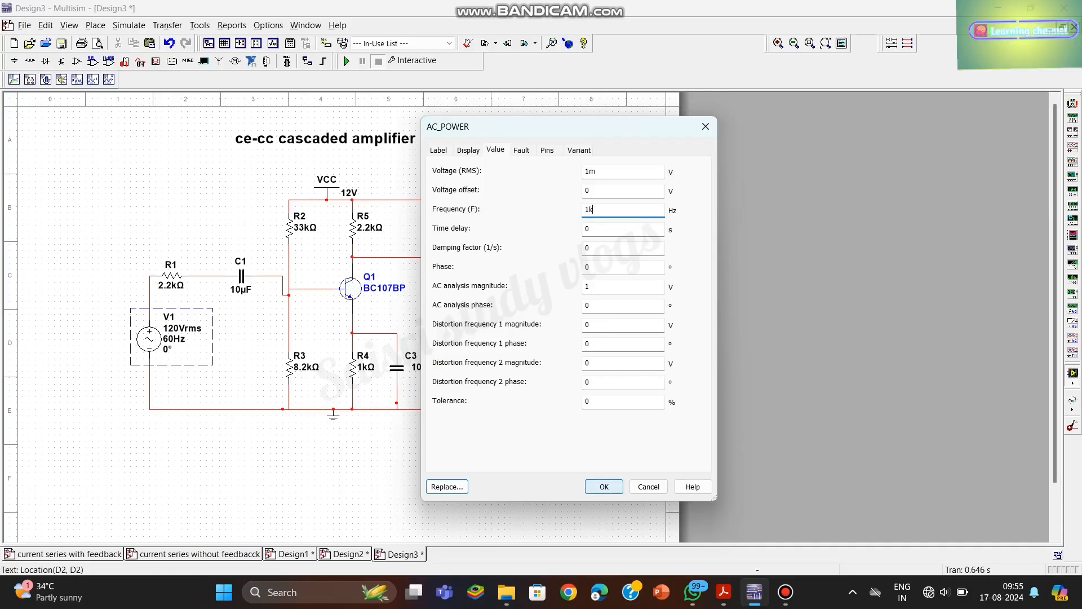
click(604, 487)
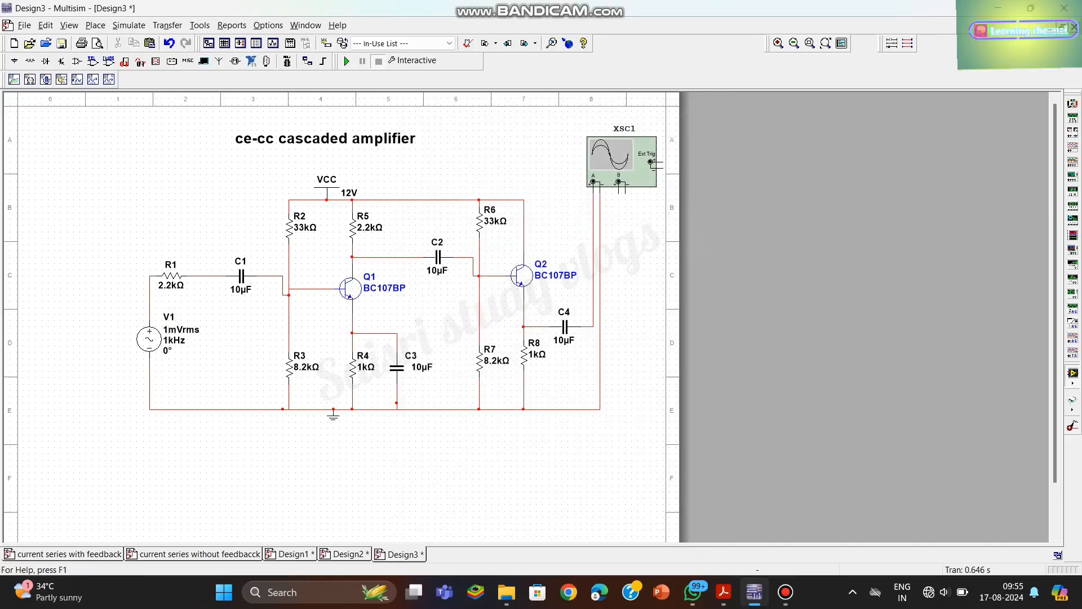
- Wire oscilloscope channel B's positive terminal to V1's upper terminal and its negative terminal to the return line
click(618, 193)
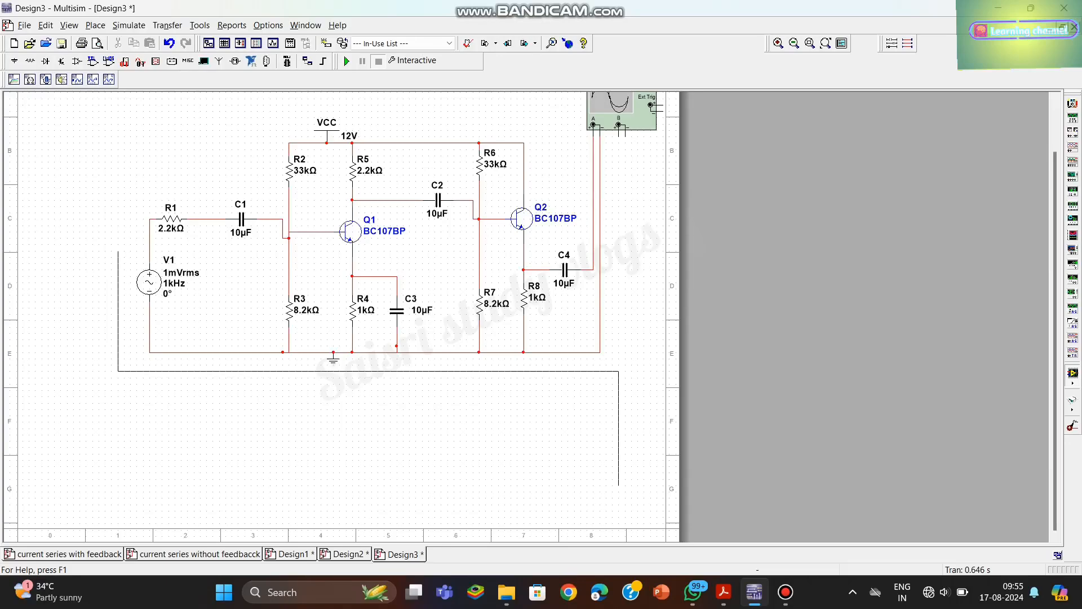
click(149, 250)
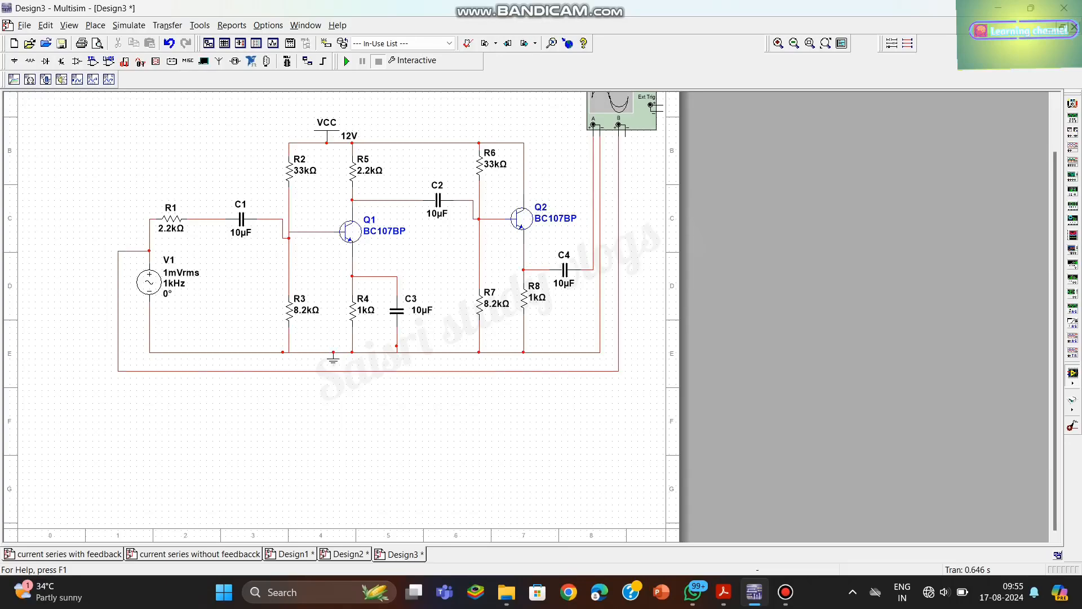
scroll(772, 433, up, 1)
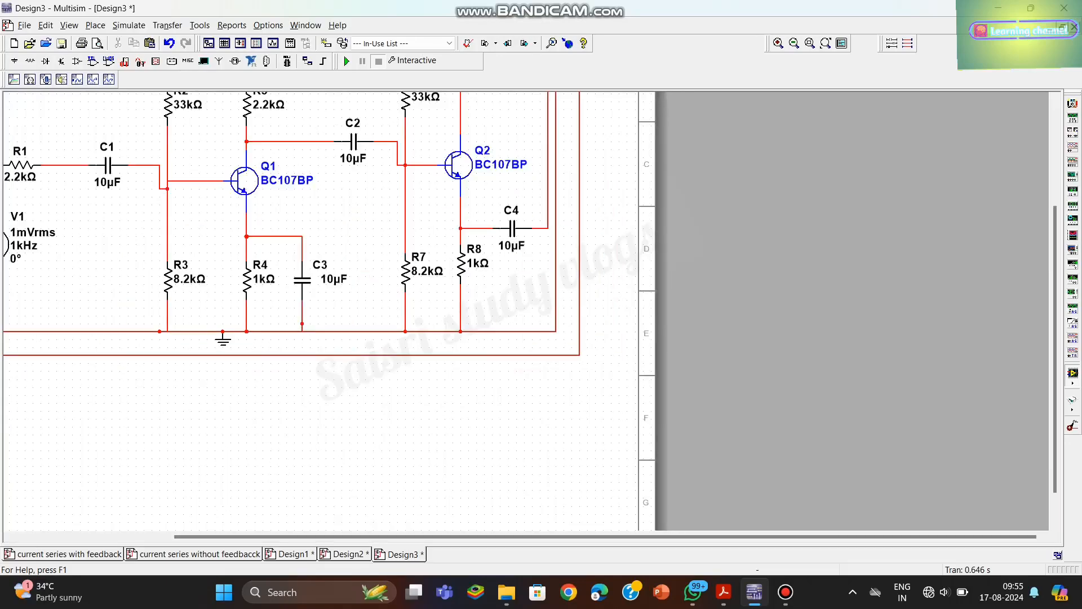
scroll(772, 432, down, 1)
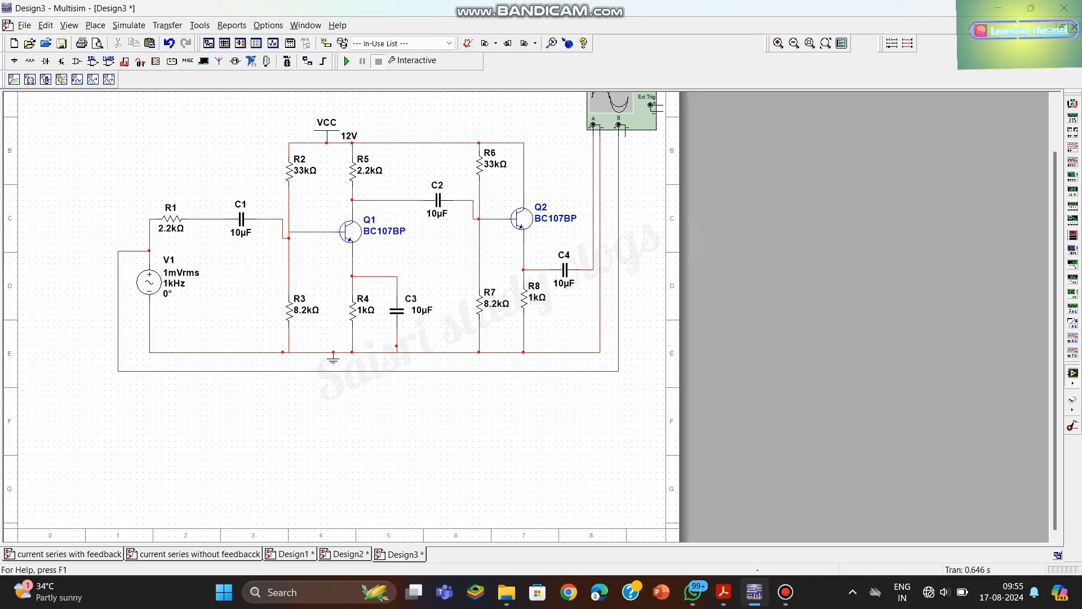
click(600, 352)
scroll(527, 317, up, 1)
scroll(526, 317, down, 1)
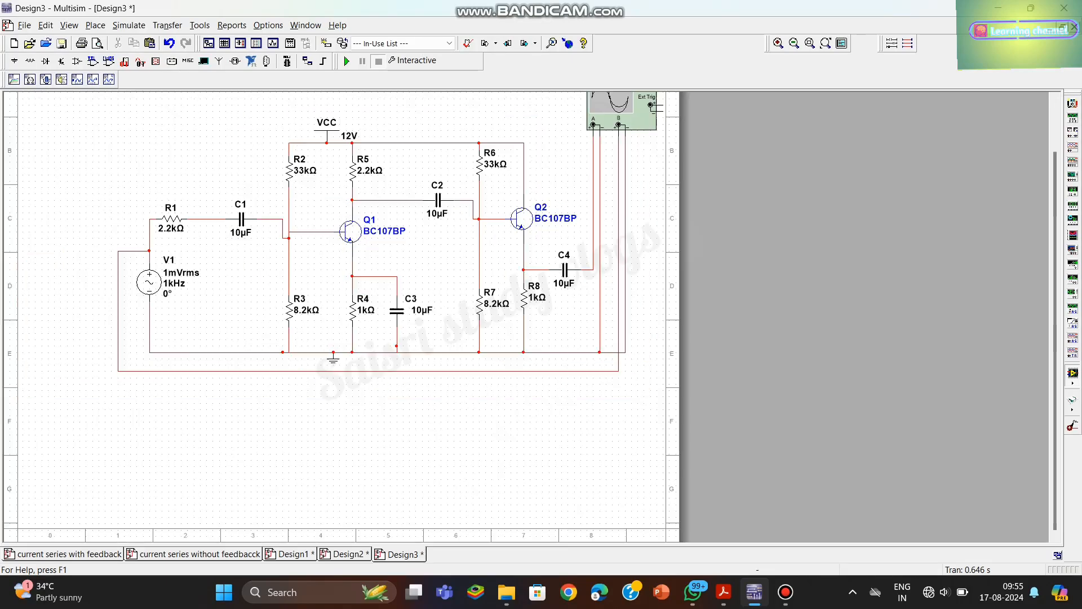
scroll(533, 255, up, 1)
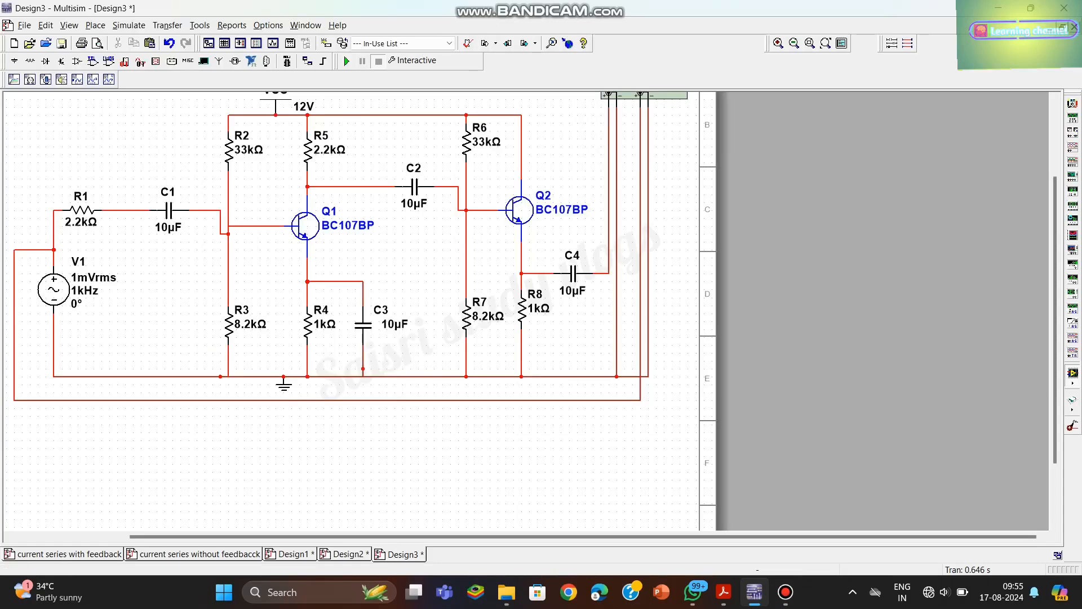
- Change the colour of the net between C4 and the oscilloscope's channel A positive terminal to blue
drag(1056, 309, 1056, 235)
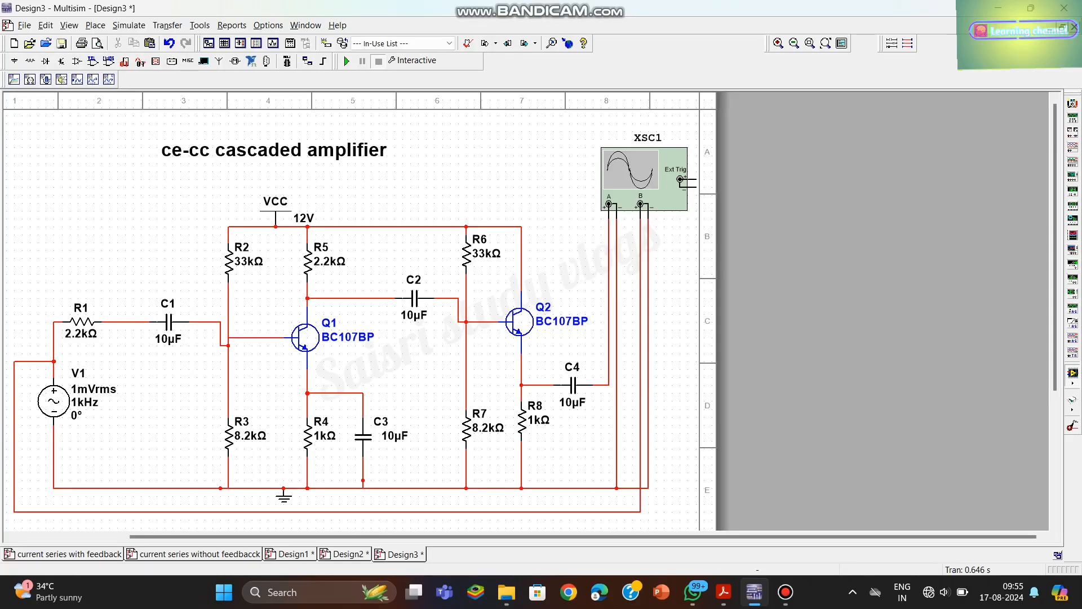
click(609, 304)
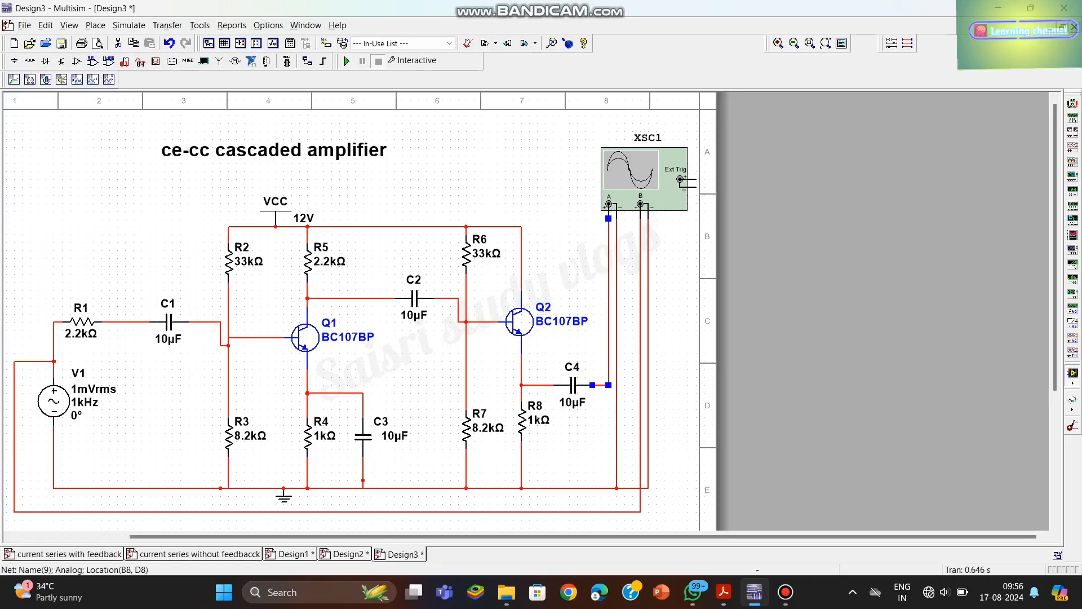
drag(609, 385, 600, 377)
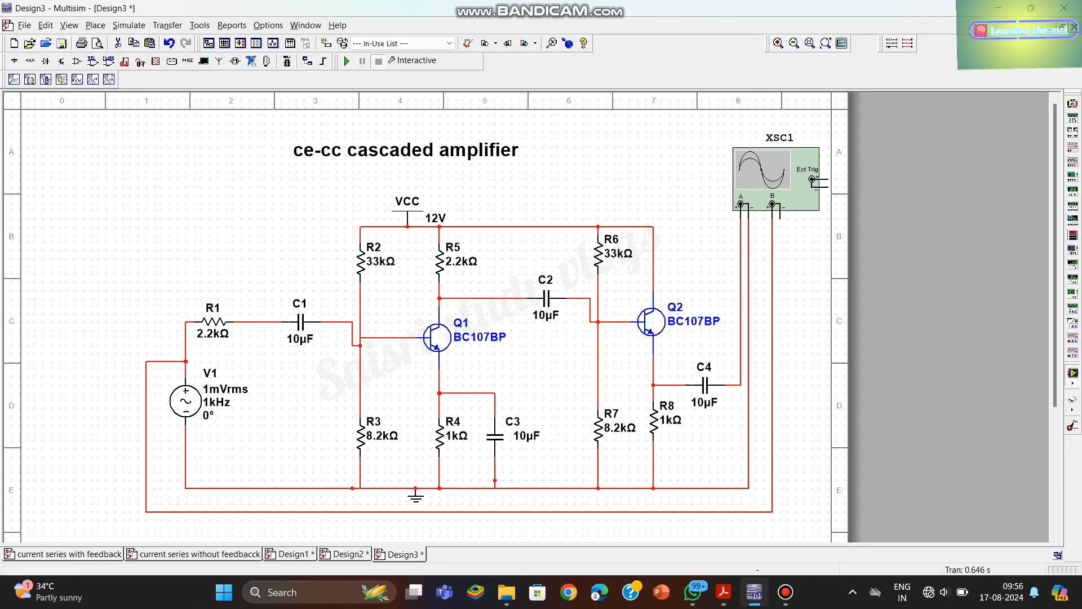
click(740, 302)
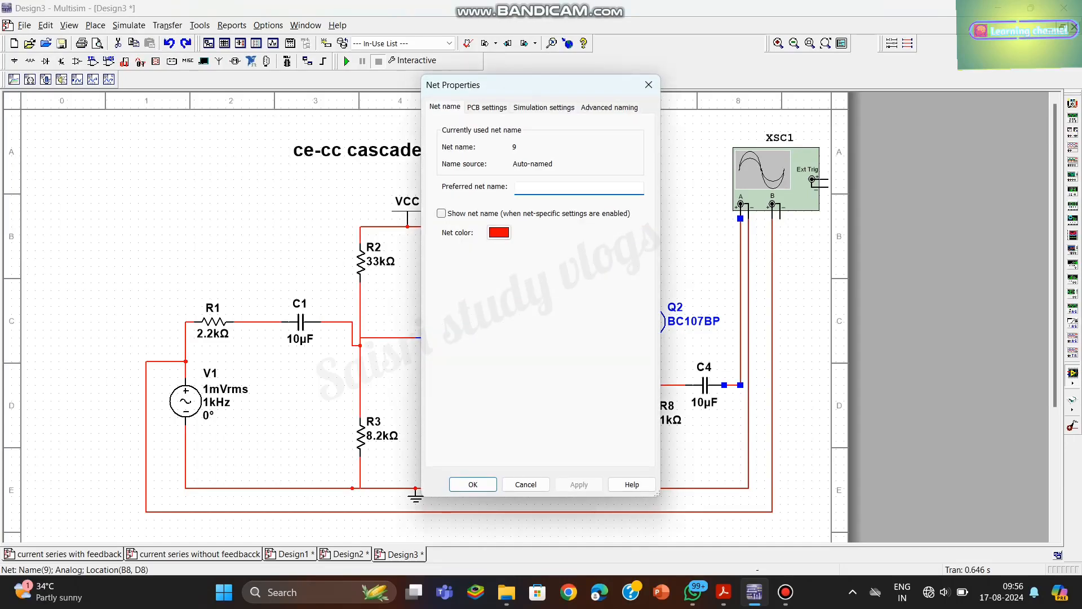
click(499, 232)
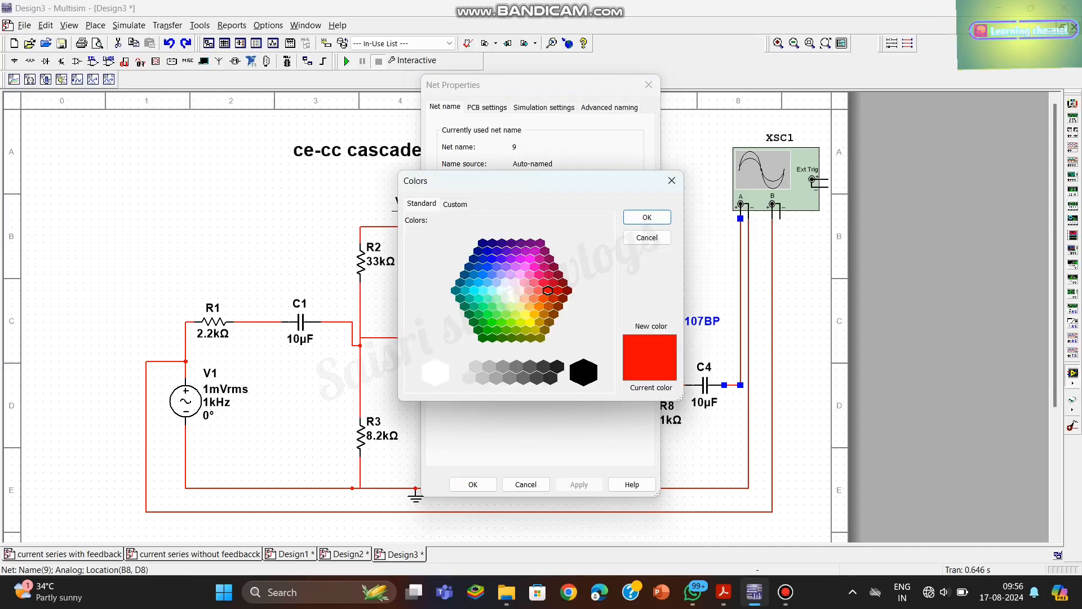
click(492, 259)
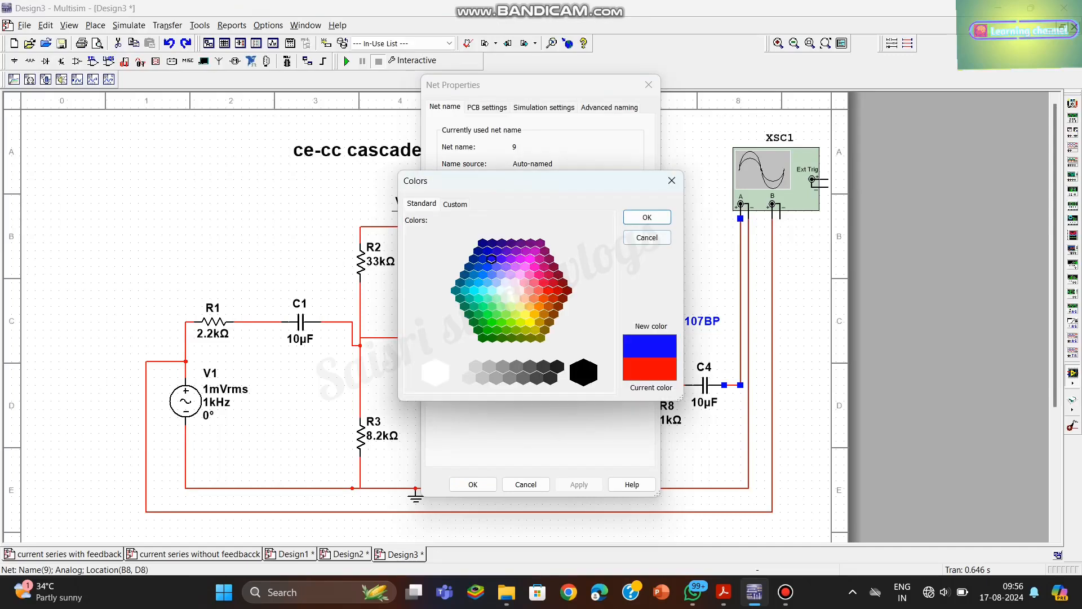
click(648, 217)
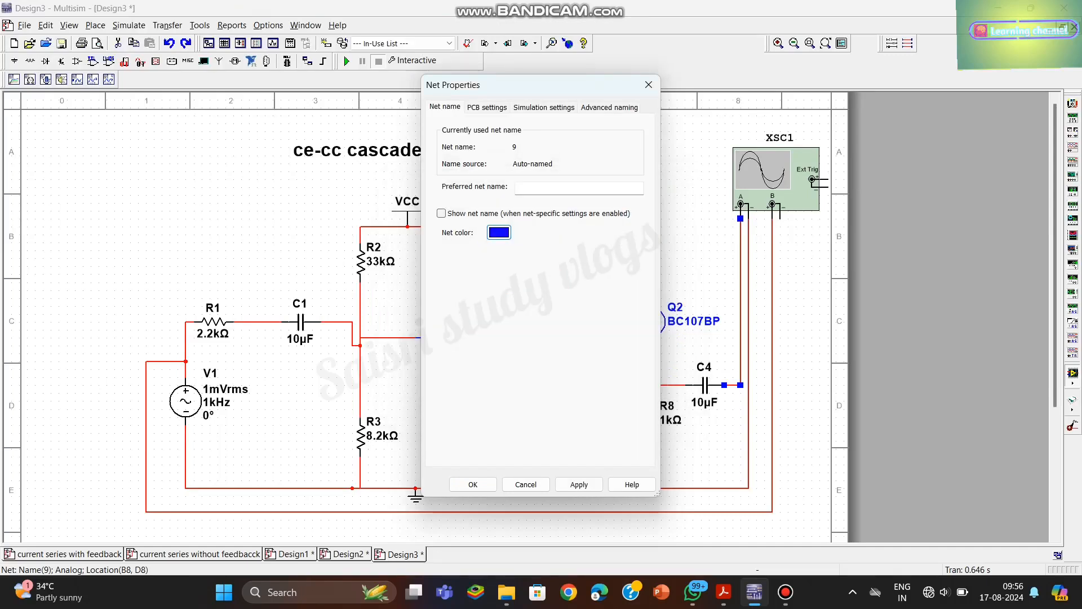
click(473, 485)
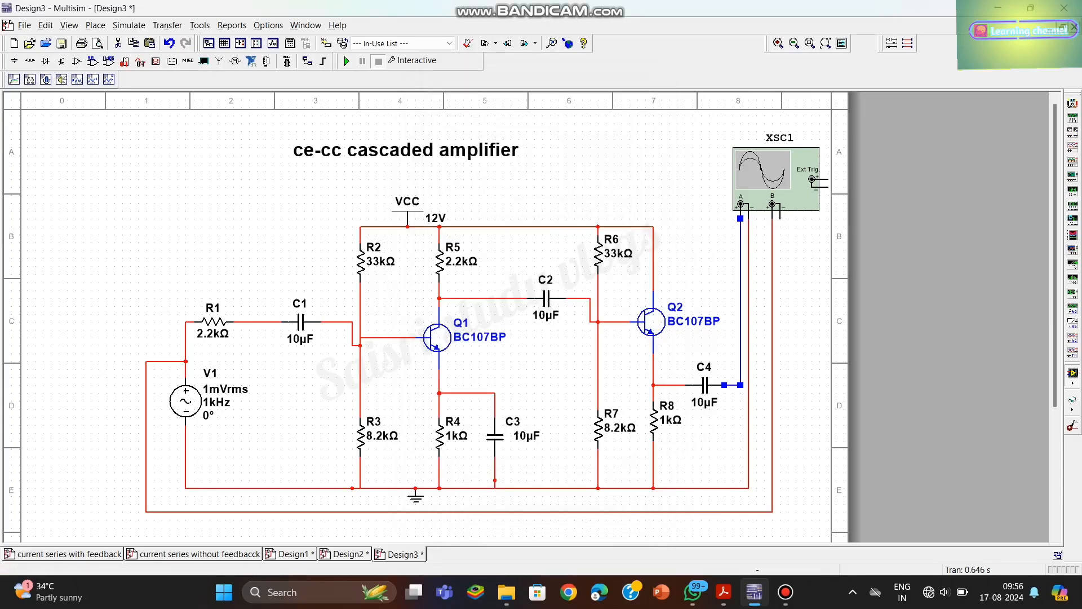
- Wire the oscilloscope's channel B negative terminal to the return line again
mouse_move(780, 209)
mouse_down()
mouse_move(780, 263)
mouse_move(781, 209)
mouse_up()
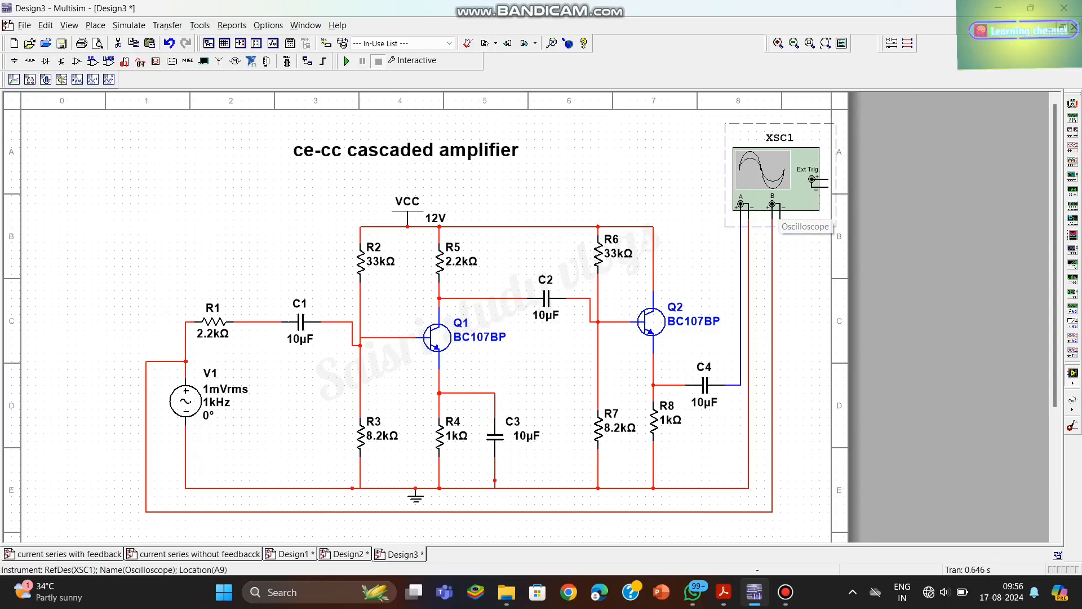
key(Escape)
click(780, 218)
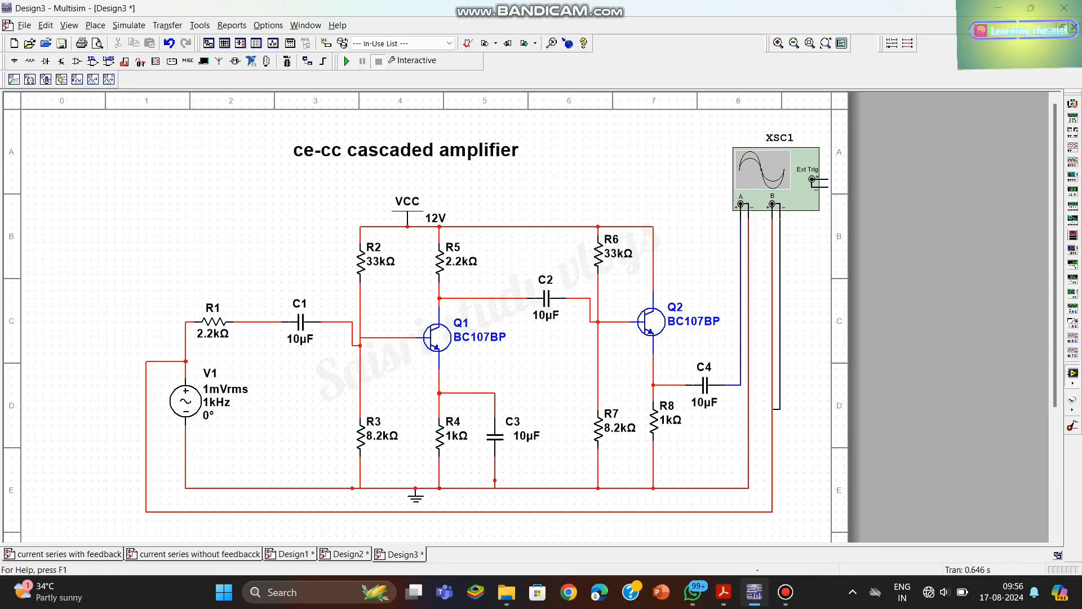
click(749, 488)
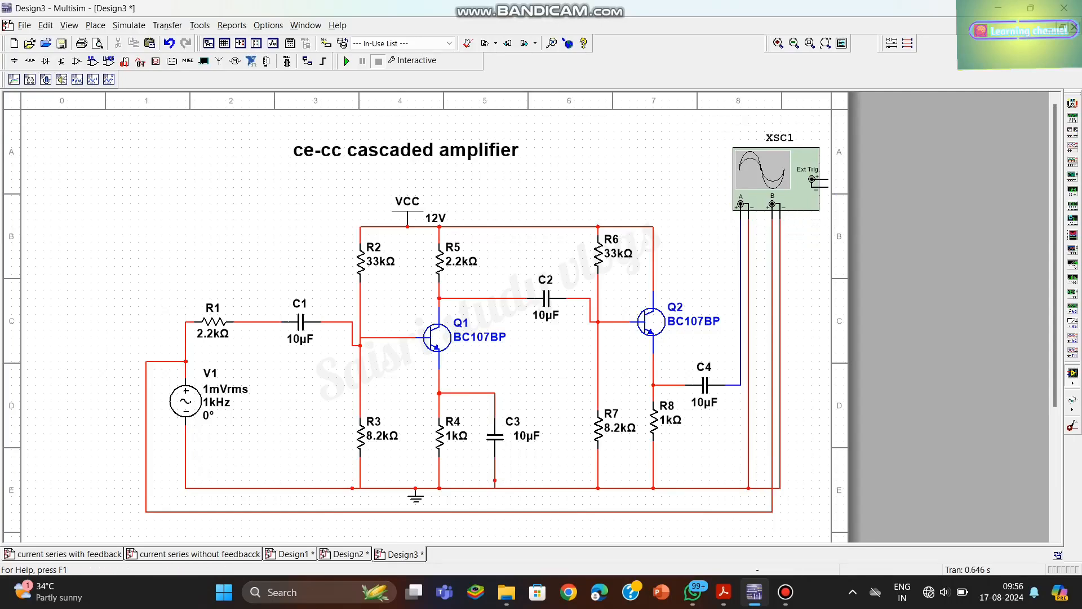
- Run the interactive simulation with the oscilloscope display open, and reverse its background to white
double_click(776, 180)
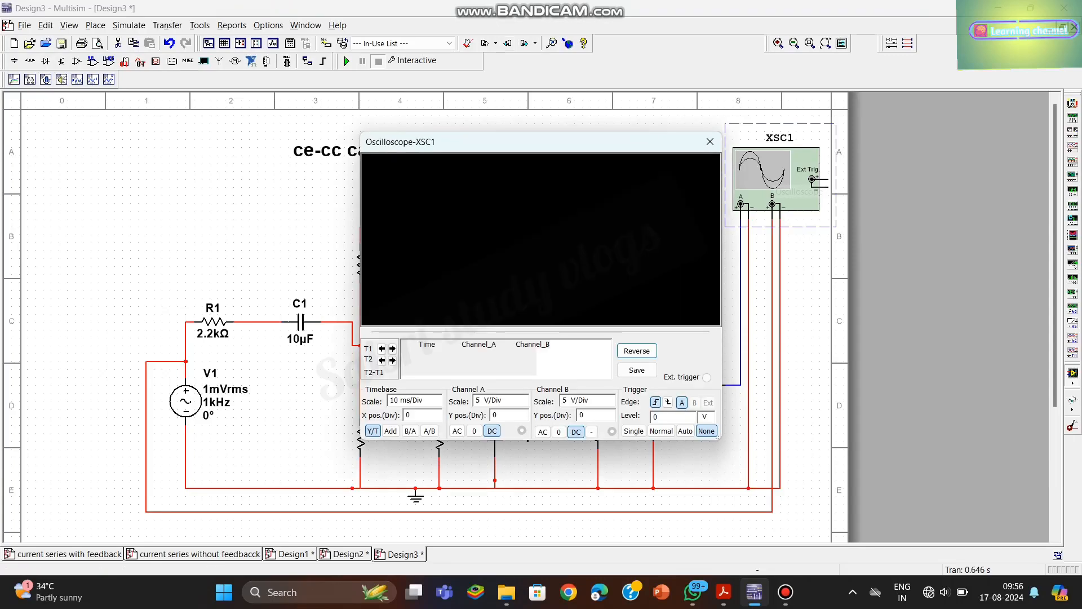
click(347, 61)
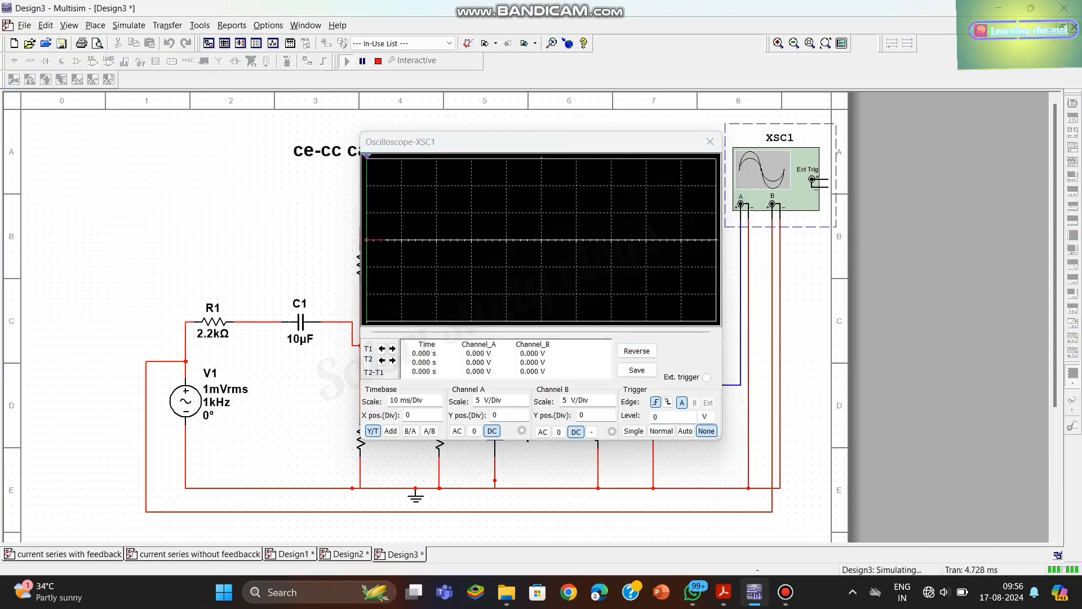
click(637, 351)
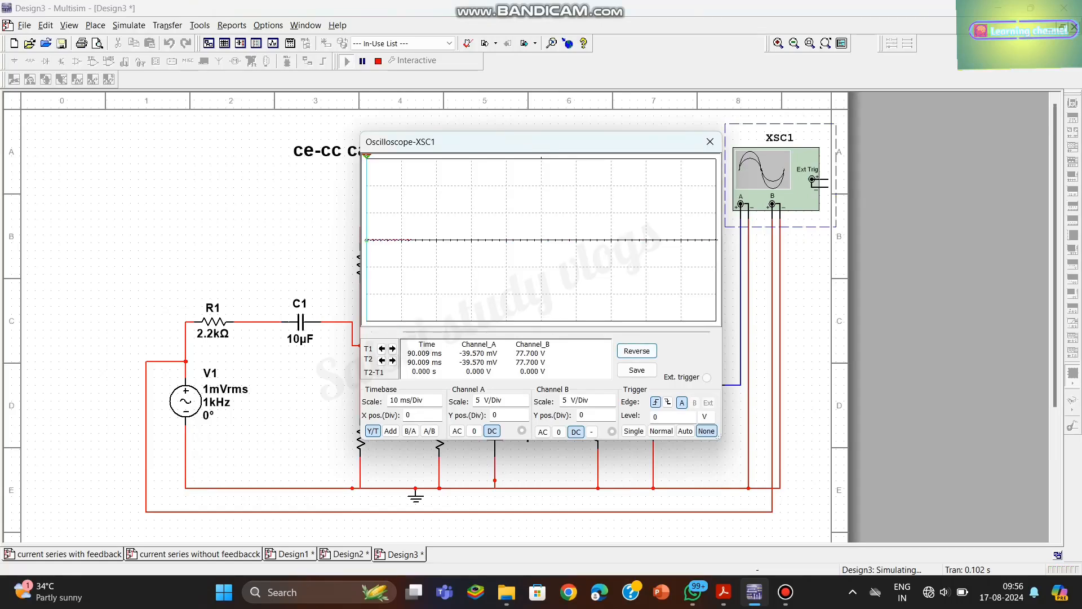
- Set the oscilloscope's timebase to 1 ms/Div and its channel A scale to 100 mV/Div
click(410, 401)
click(437, 404)
click(437, 404)
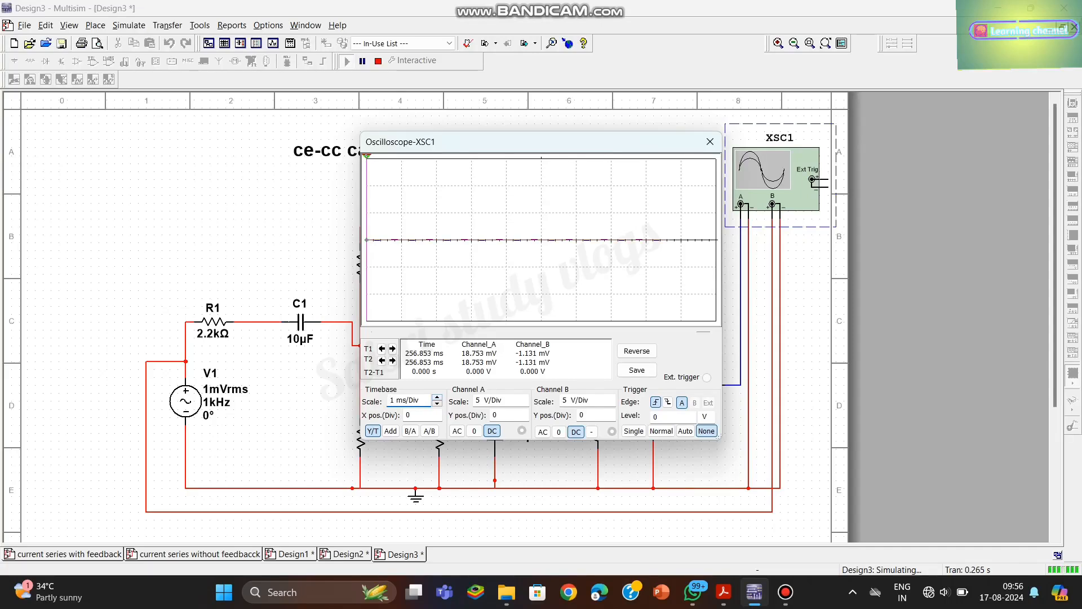
click(497, 400)
click(524, 404)
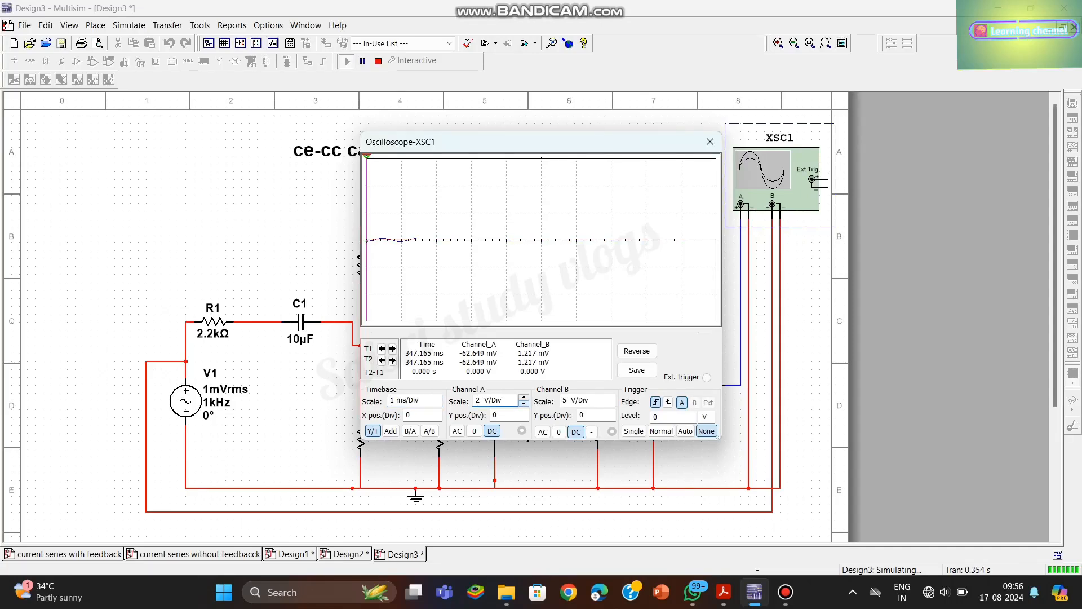
click(525, 403)
click(524, 404)
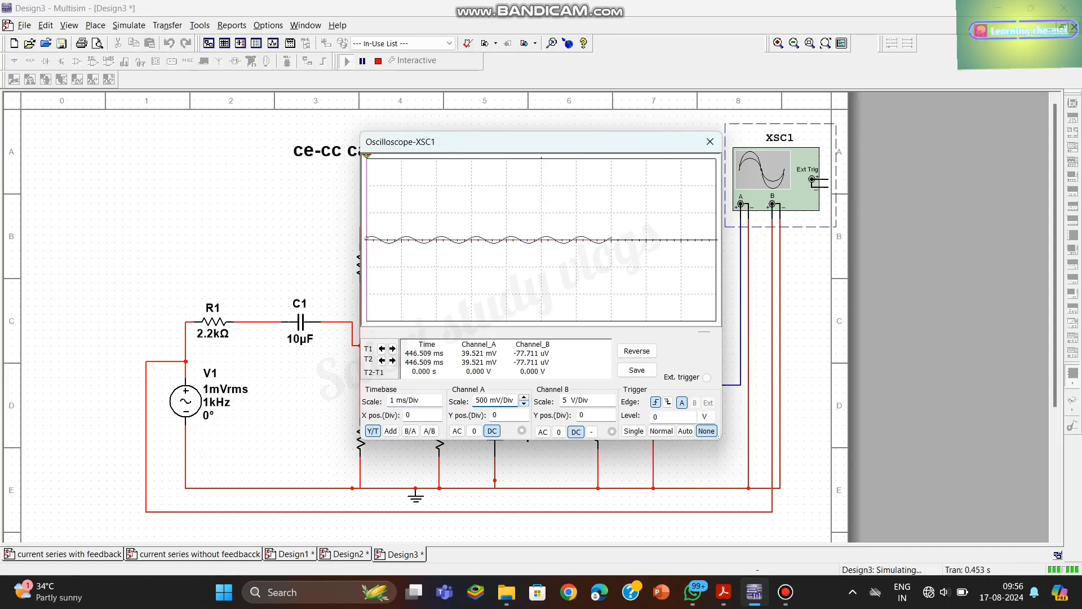
click(524, 404)
click(524, 403)
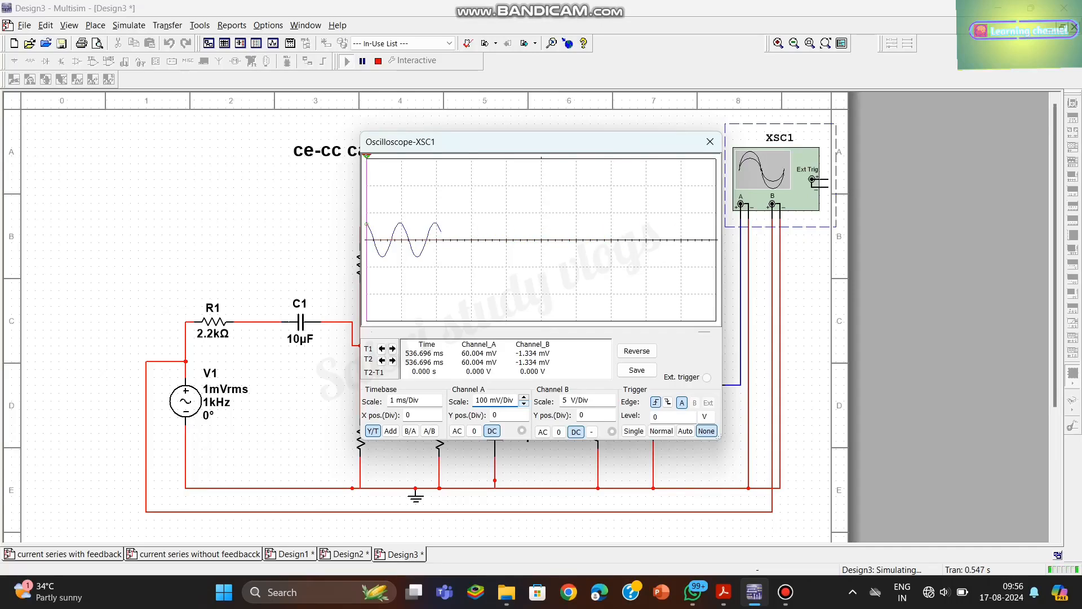
- Set the oscilloscope's channel B scale to 5 mV/Div
click(585, 400)
click(611, 403)
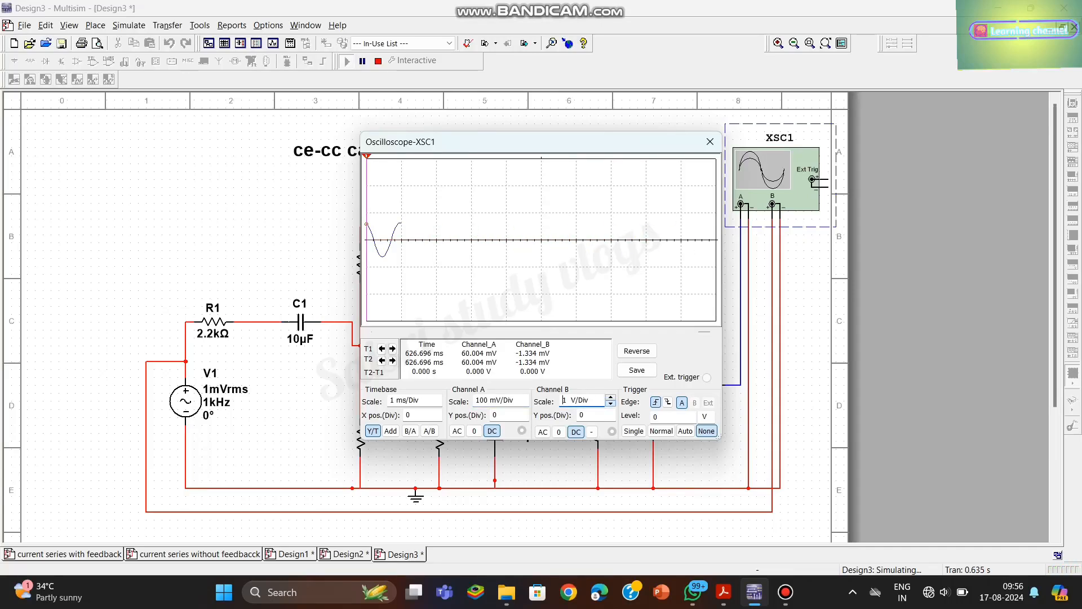
click(611, 404)
click(611, 403)
click(611, 404)
click(611, 403)
click(611, 404)
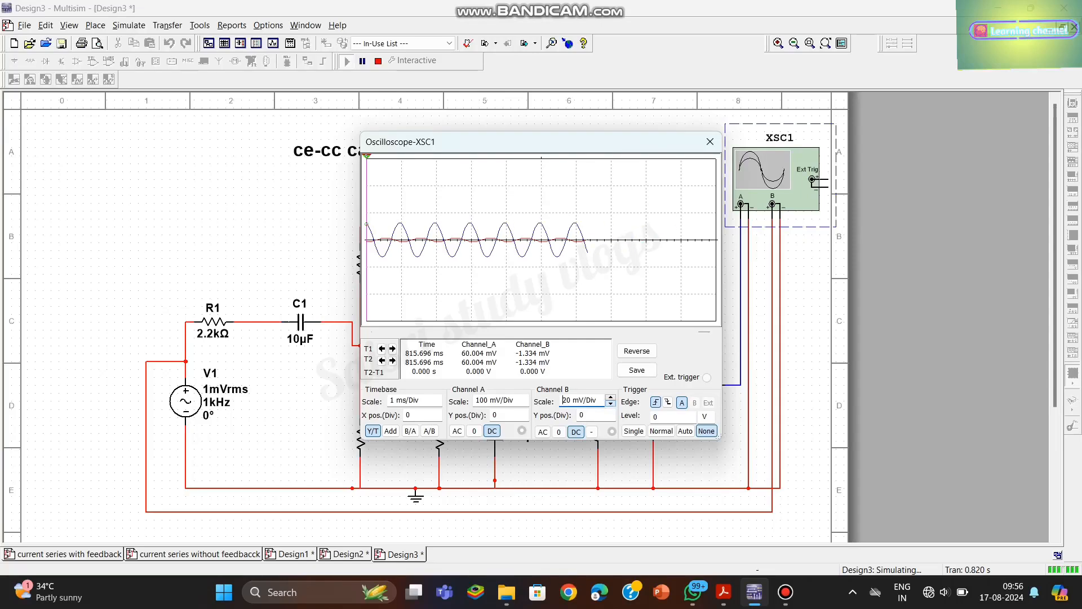
click(611, 404)
click(611, 404)
click(611, 404)
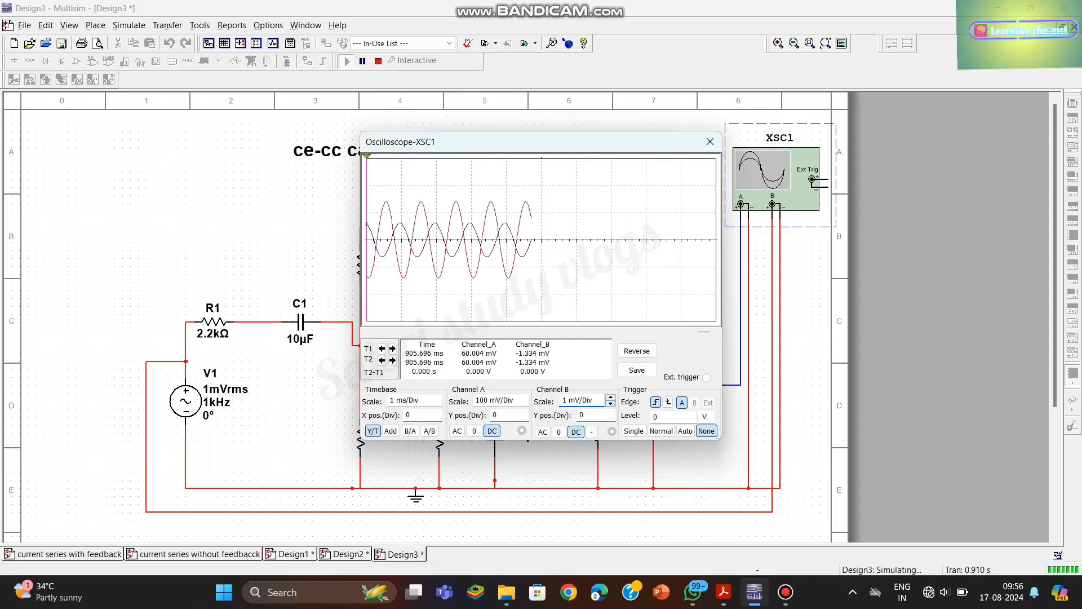
click(611, 404)
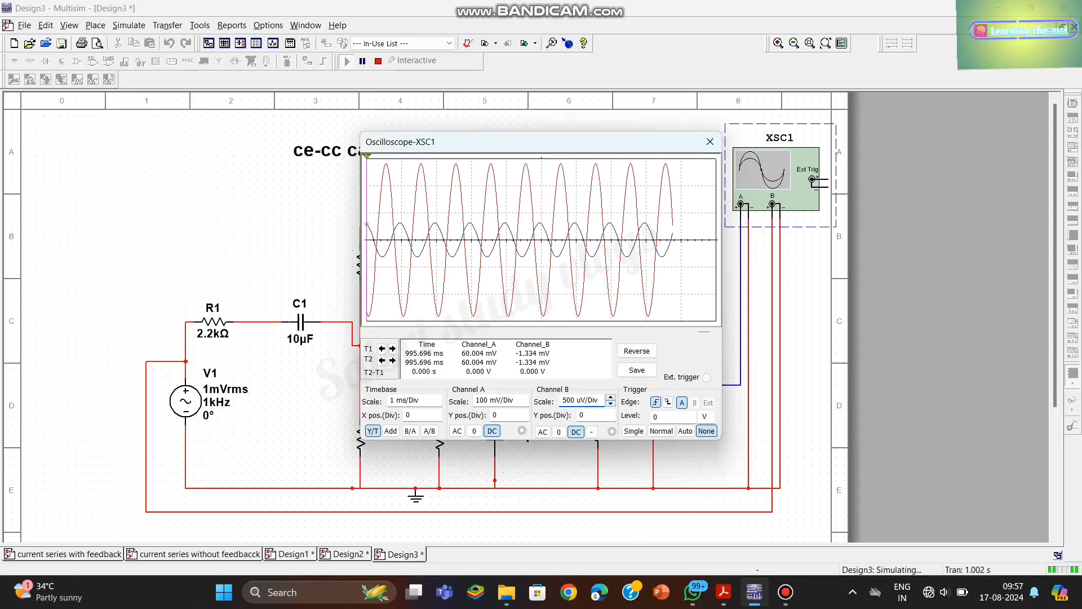
click(611, 397)
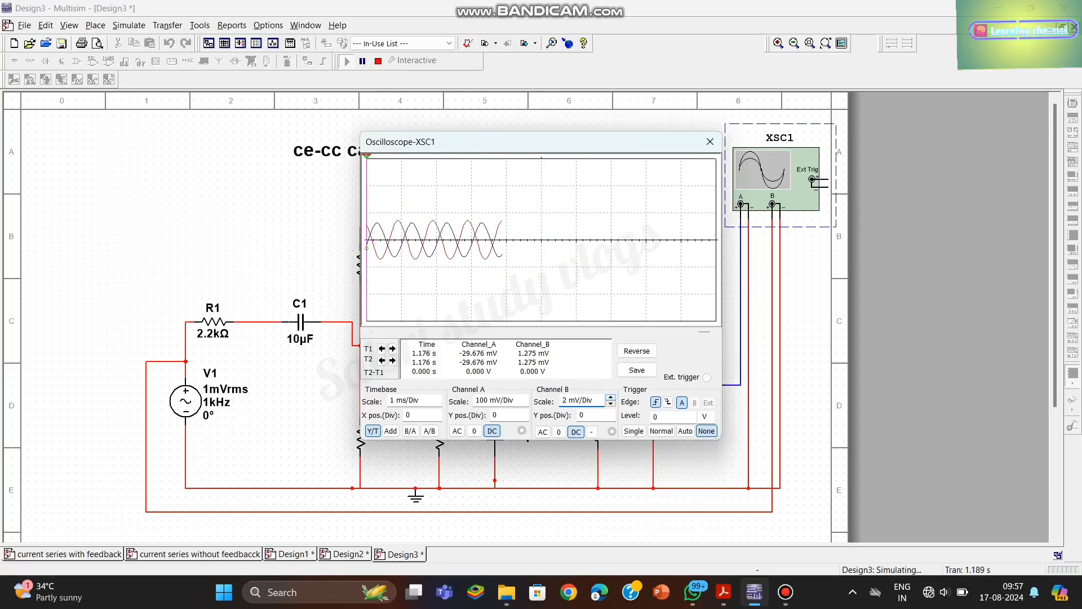
click(612, 397)
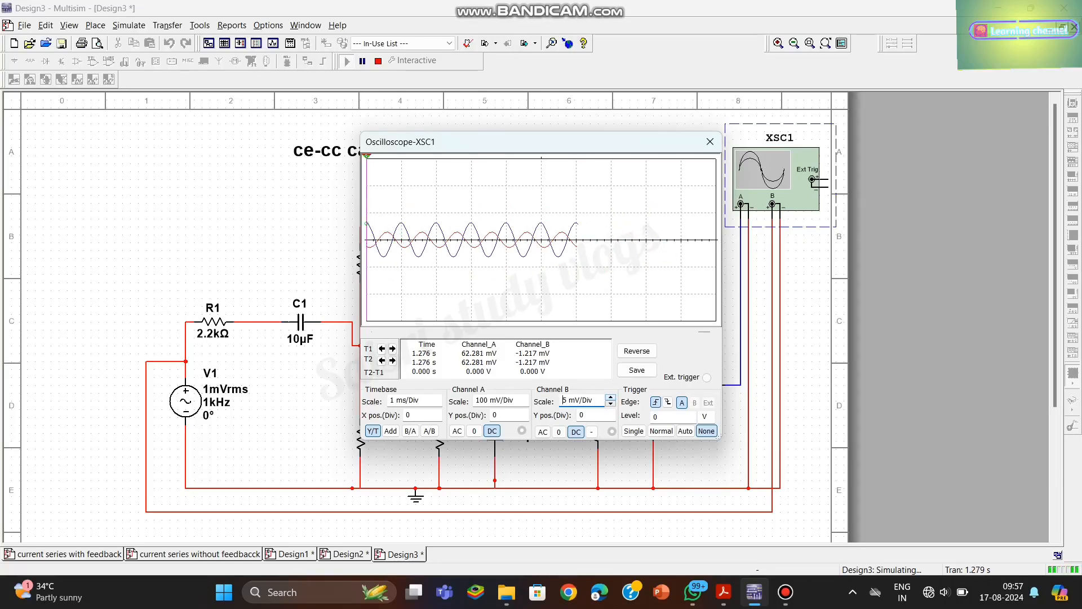
click(611, 397)
click(611, 397)
click(611, 404)
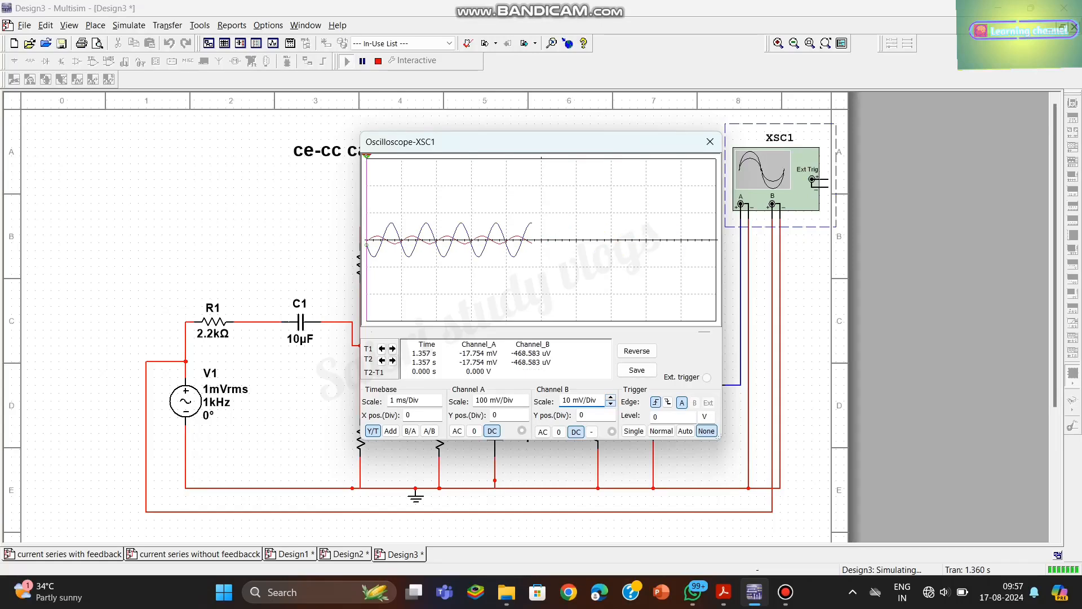
click(612, 403)
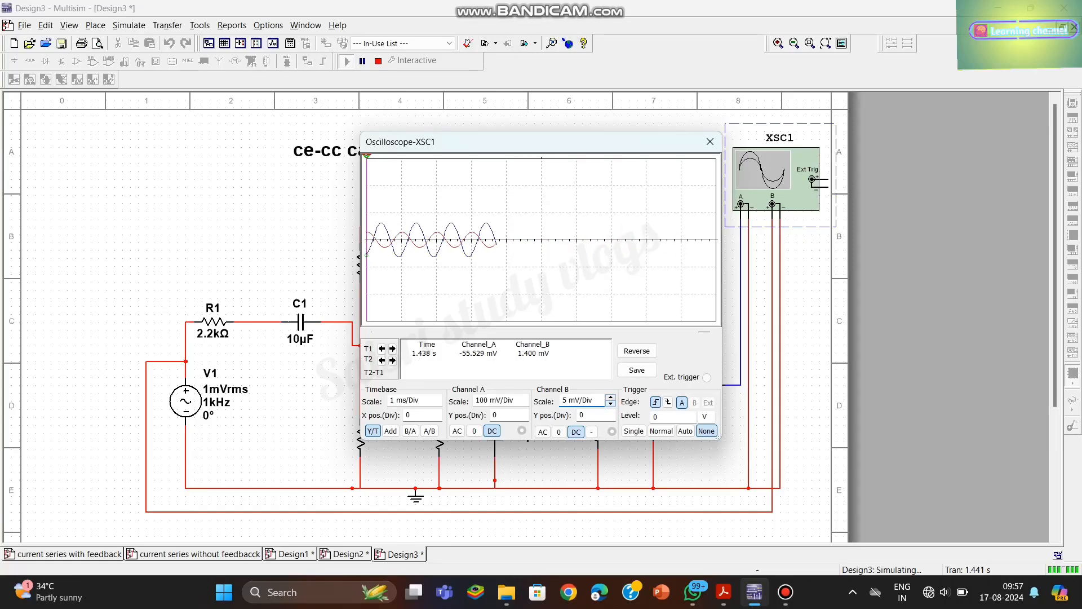
- Set the oscilloscope's channel A scale to 5 mV/Div
click(499, 400)
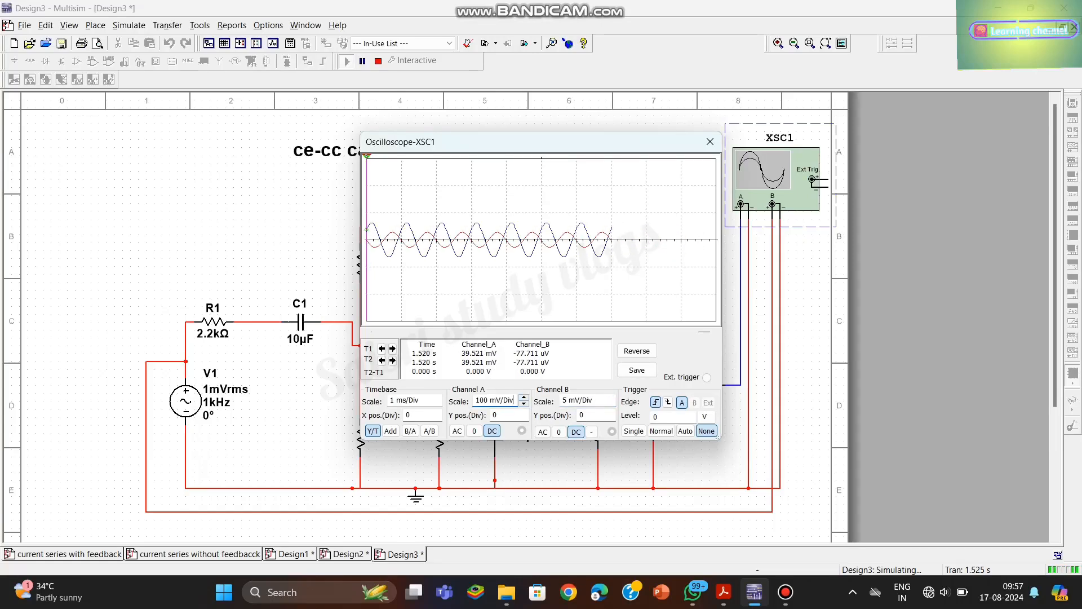
click(524, 404)
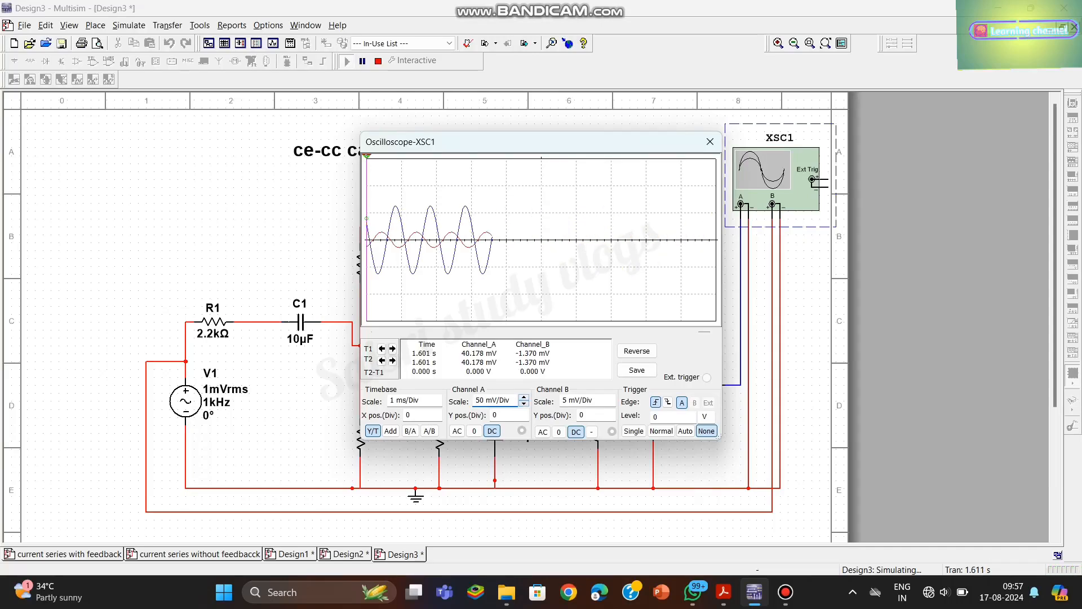
click(523, 404)
click(524, 403)
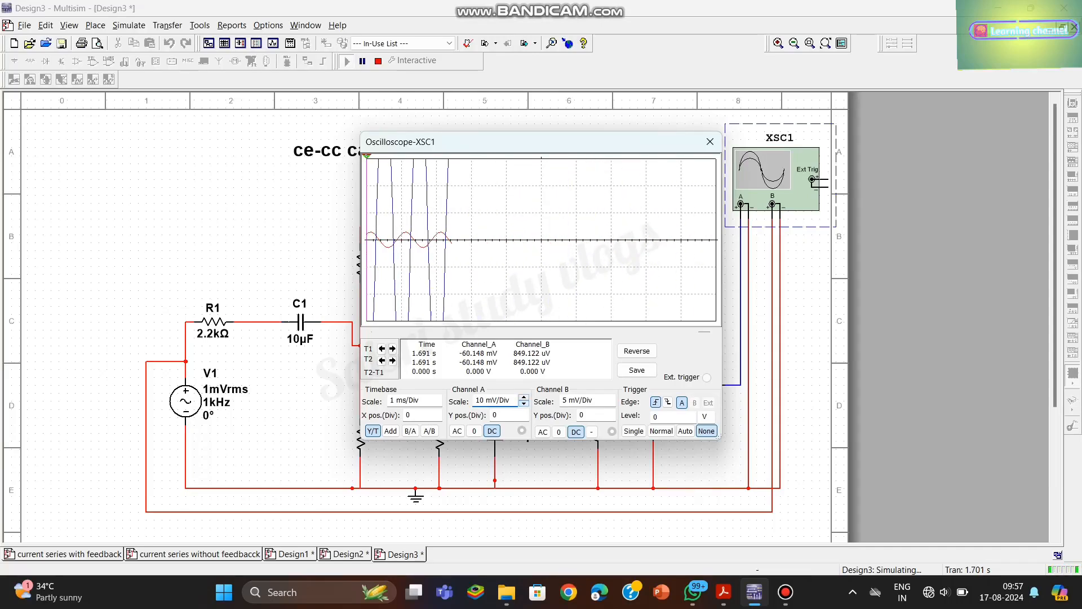
click(524, 404)
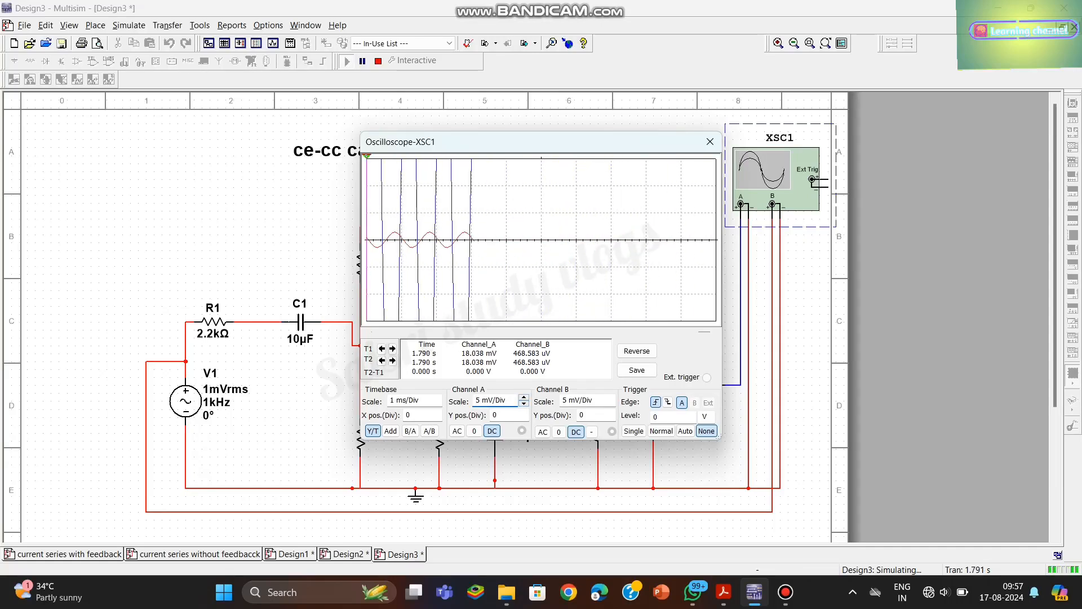
- Close the oscilloscope display and stop the running simulation
drag(621, 147, 367, 181)
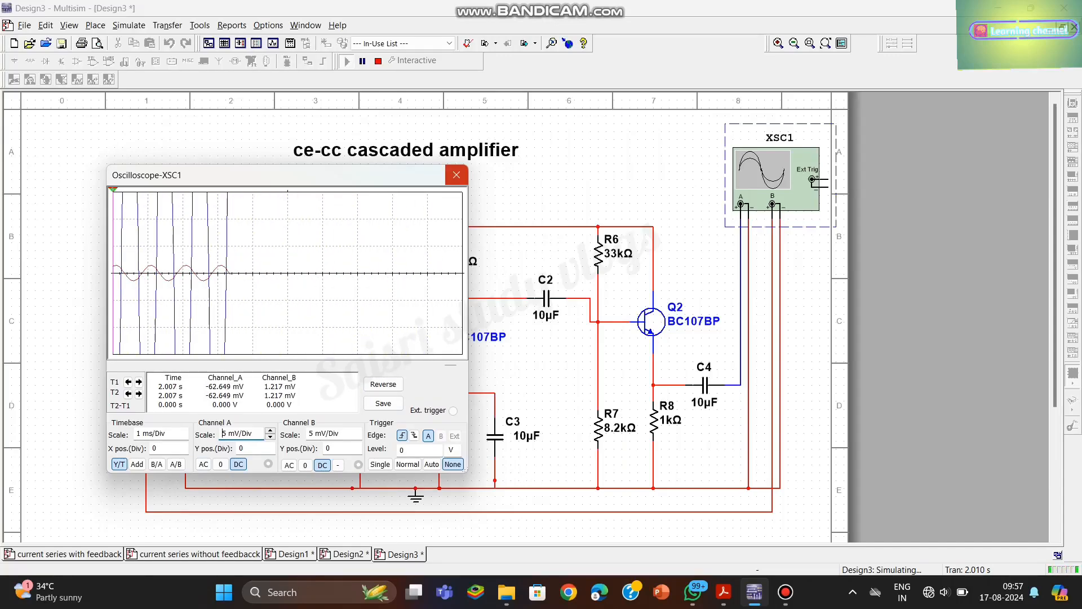
click(457, 175)
click(378, 61)
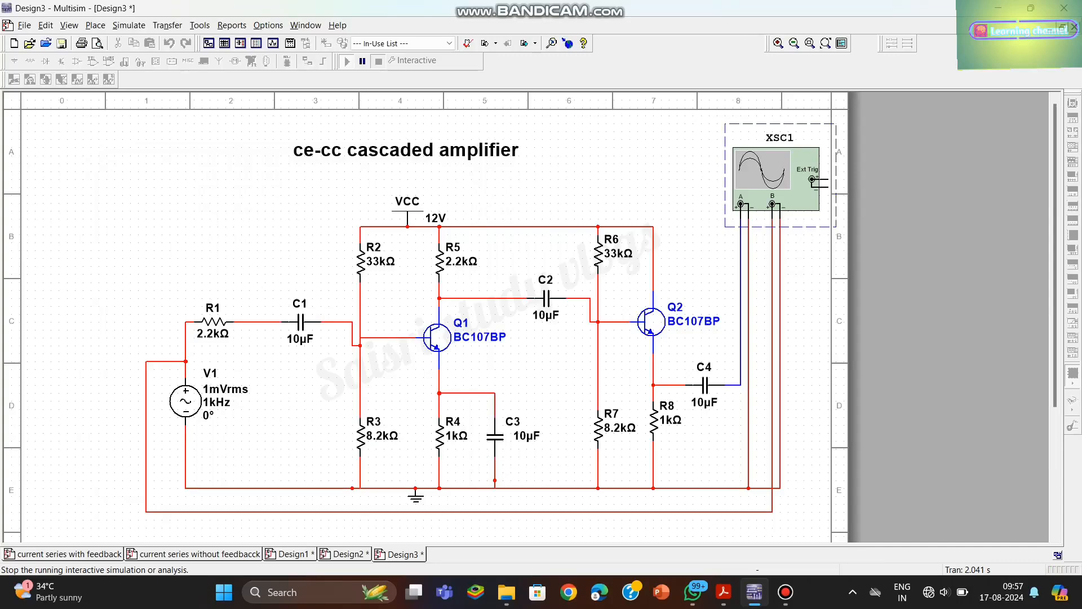
- Choose AC Sweep as the active analysis and bring up its output variable selection
click(129, 25)
click(171, 95)
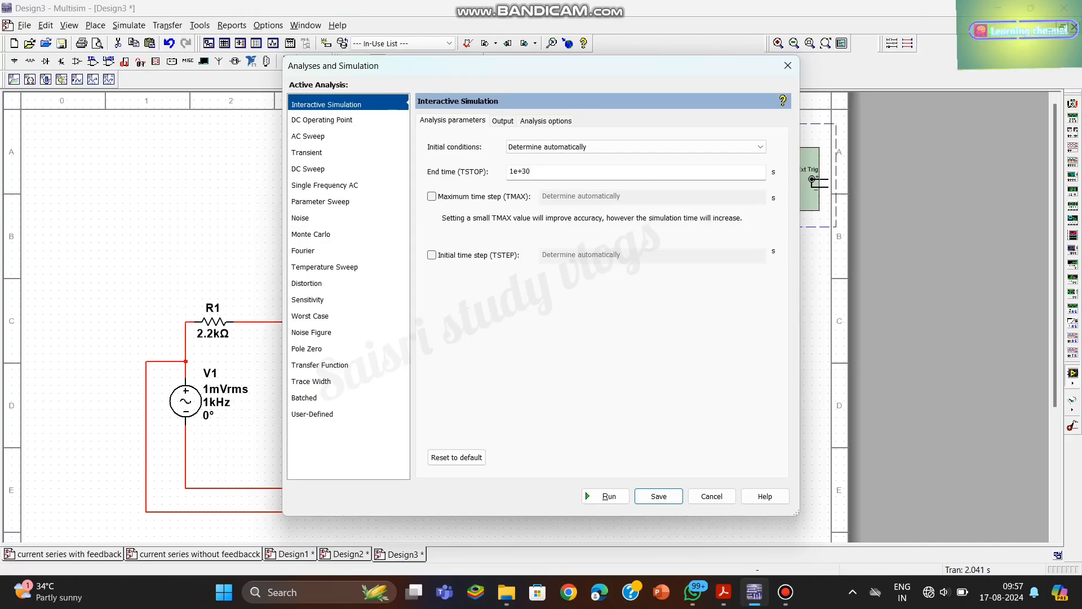
click(348, 136)
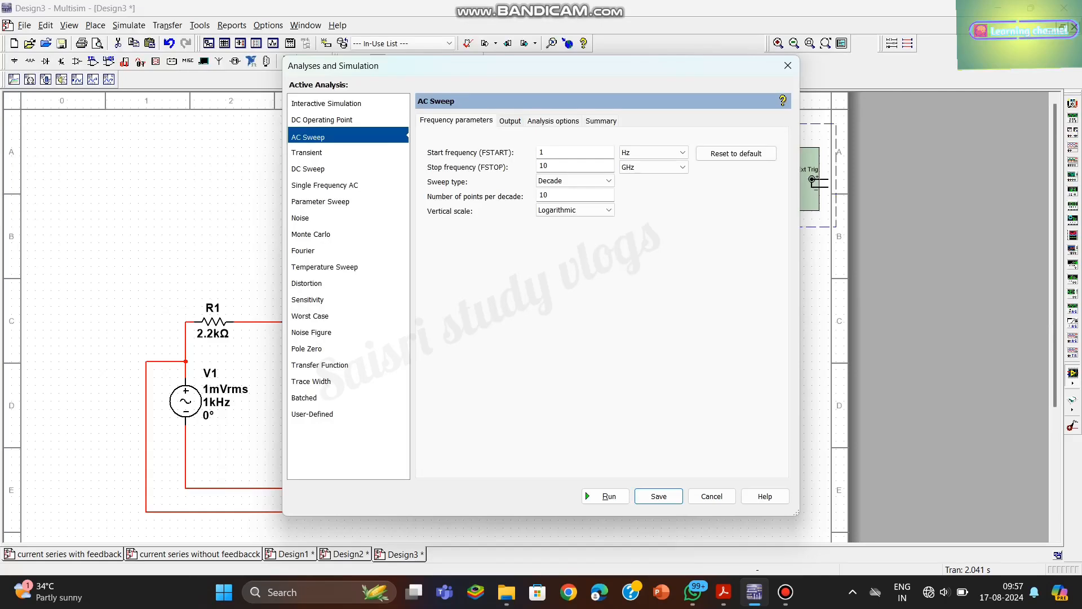
click(510, 121)
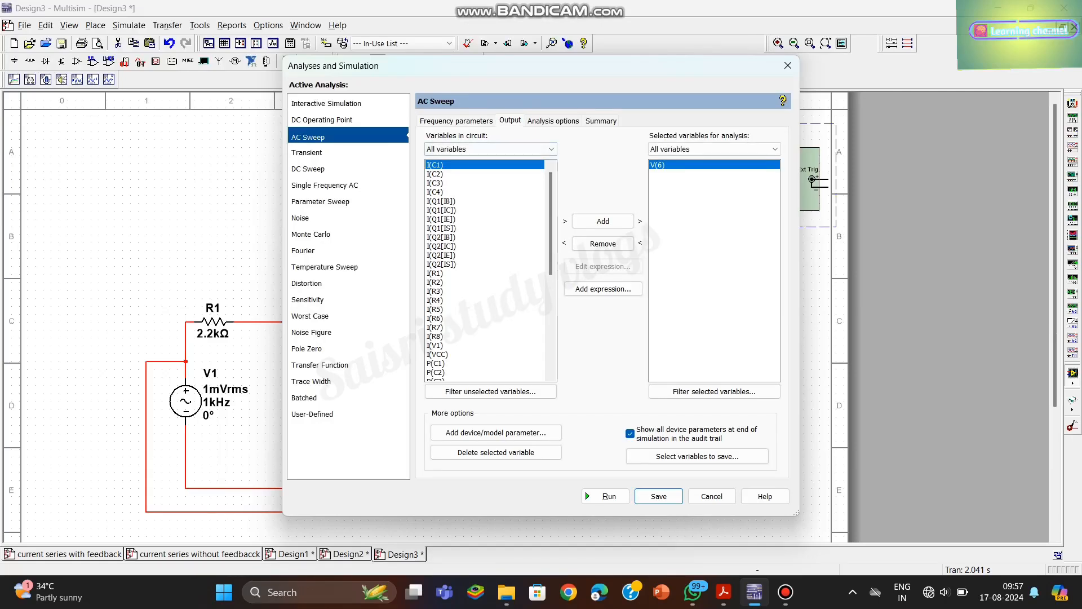
- Replace V(6) with V(9) in the AC sweep's selected variables for analysis and run the sweep
scroll(490, 270, down, 6)
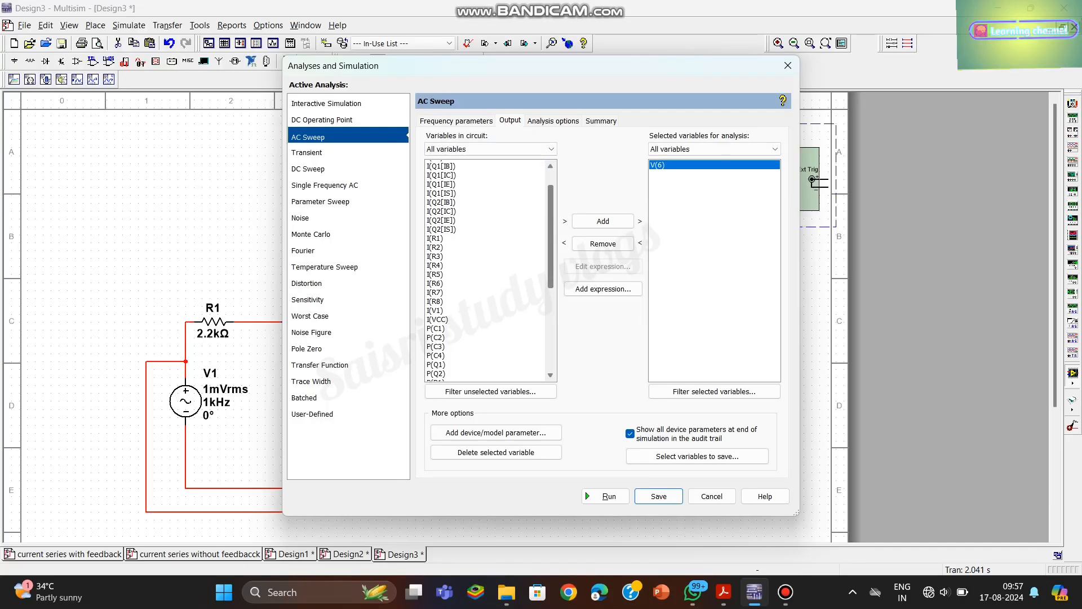
scroll(491, 270, up, 3)
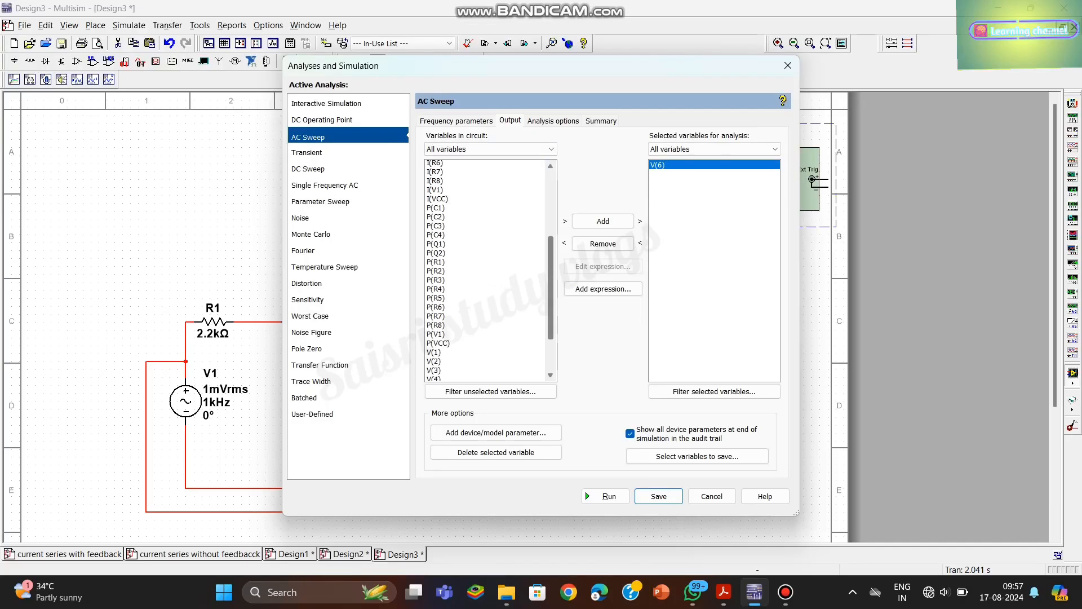
scroll(490, 270, down, 4)
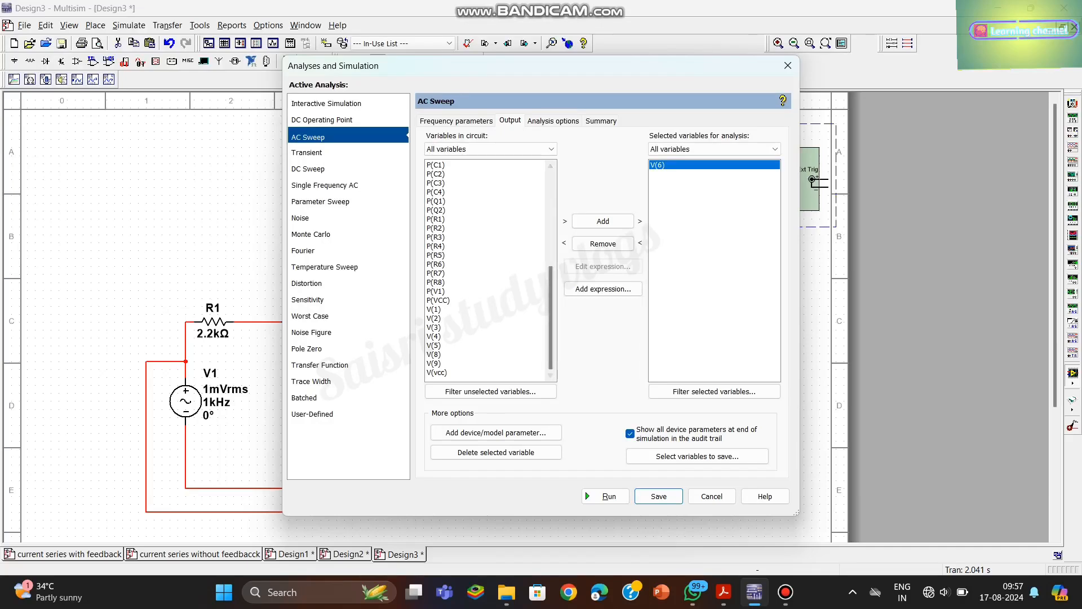
click(434, 354)
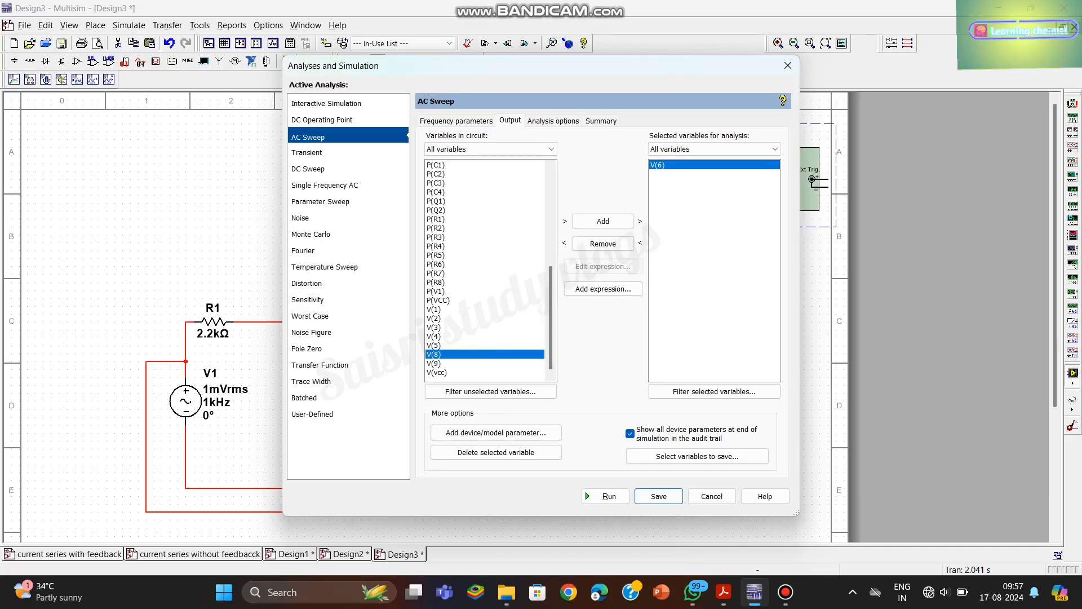
click(435, 364)
click(602, 221)
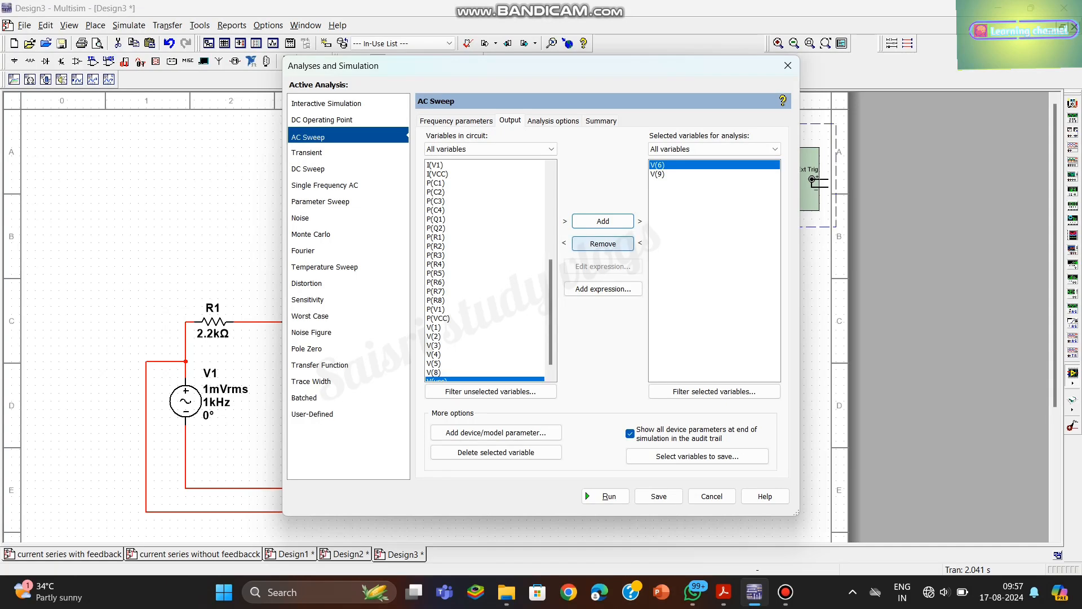
click(602, 243)
click(606, 496)
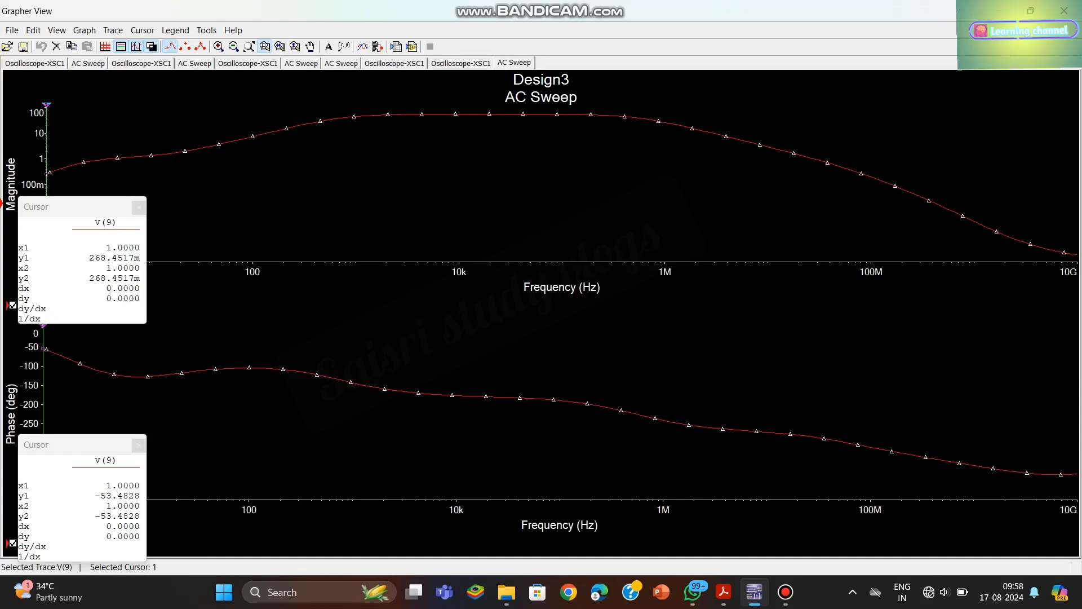
- Place the two cursors on the AC sweep's magnitude plot at about 535 Hz and 2.31 MHz
click(136, 46)
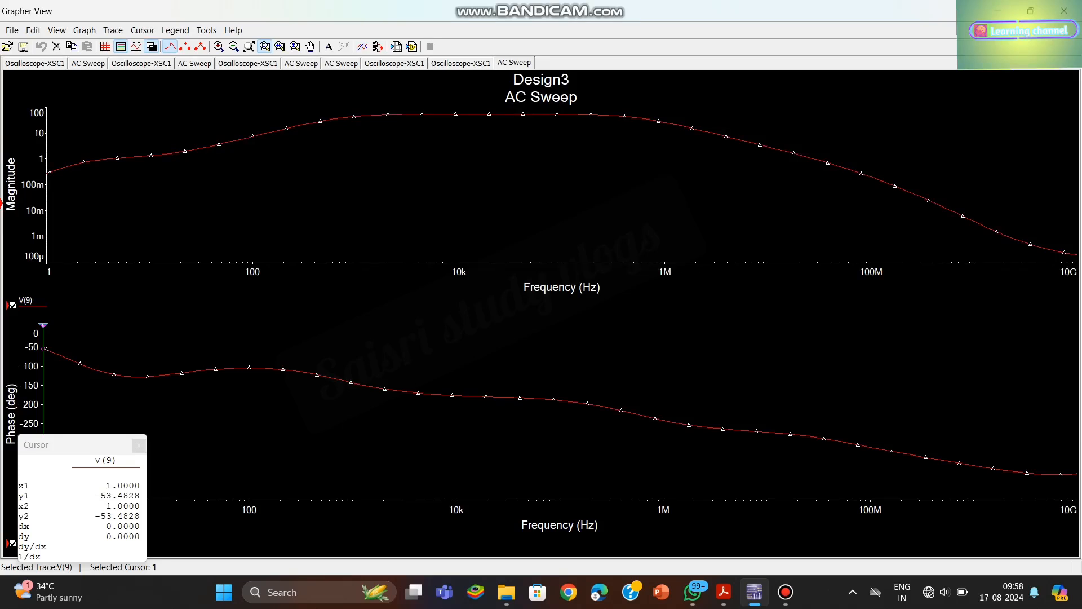
click(137, 47)
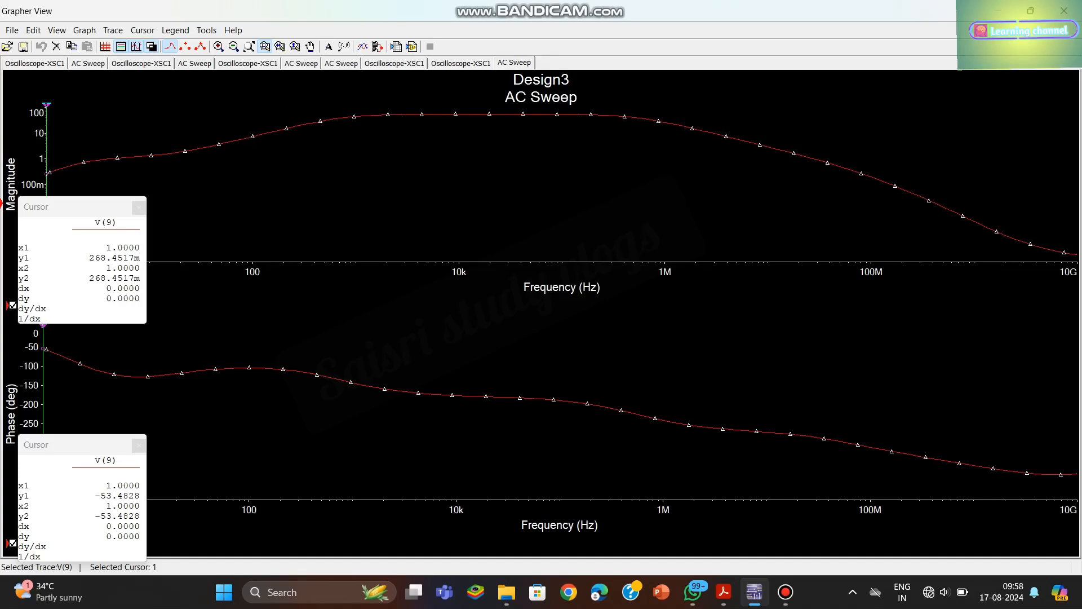
drag(47, 106, 327, 105)
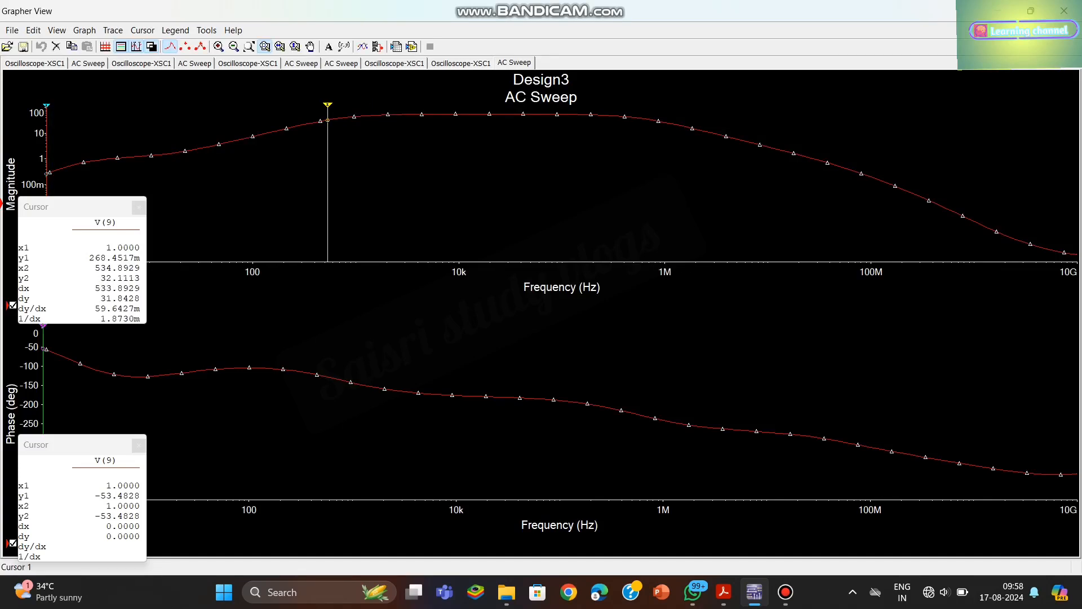
mouse_move(46, 105)
mouse_down()
mouse_move(786, 106)
mouse_move(702, 106)
mouse_up()
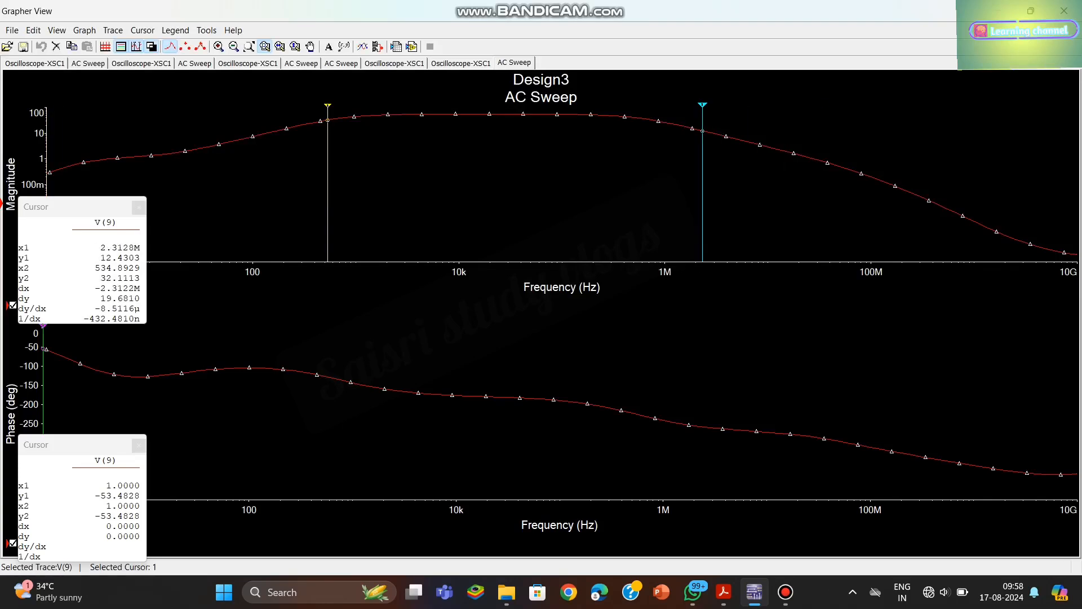
- Export the V(9) trace of the AC sweep to a new Excel worksheet
click(206, 30)
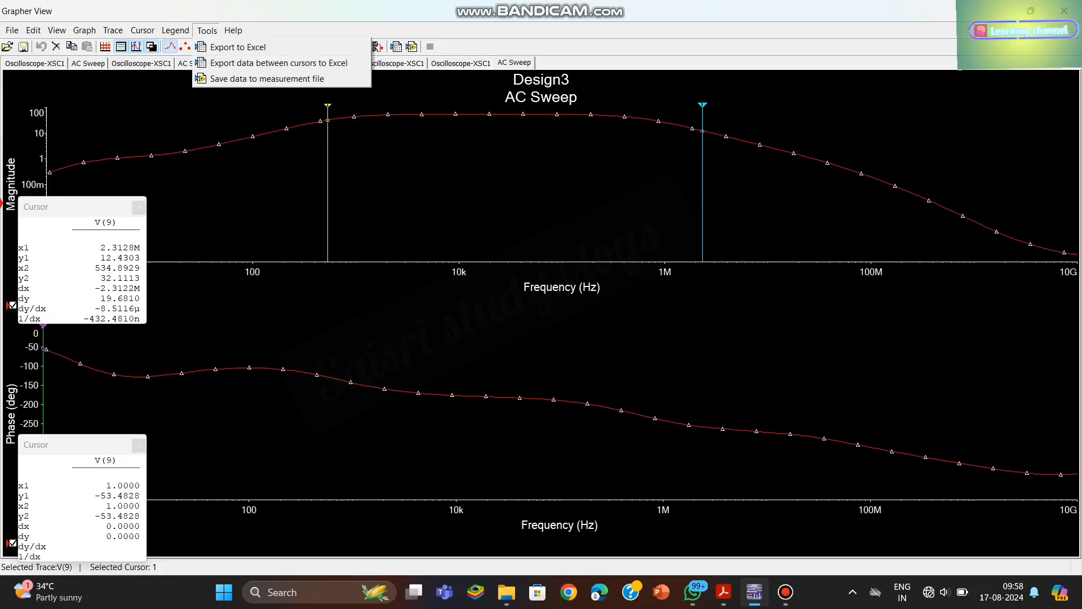
click(236, 47)
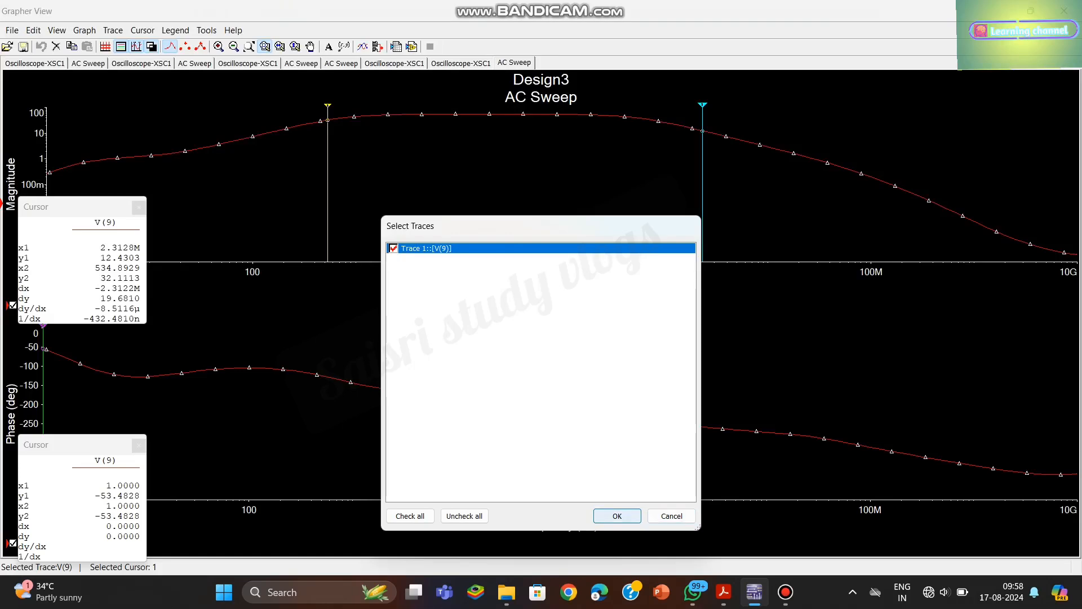
key(Return)
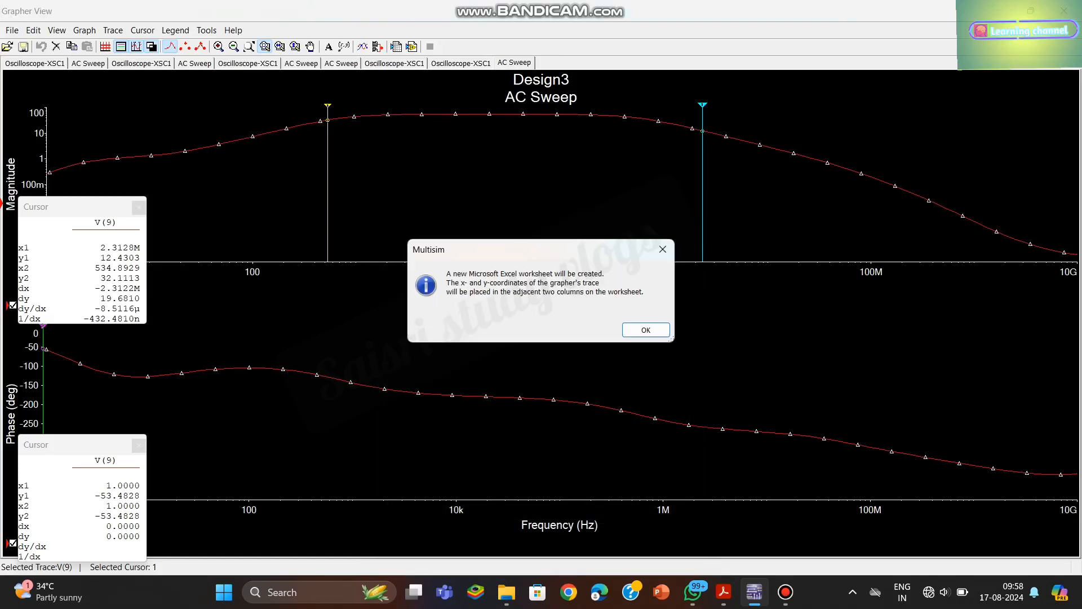
key(Return)
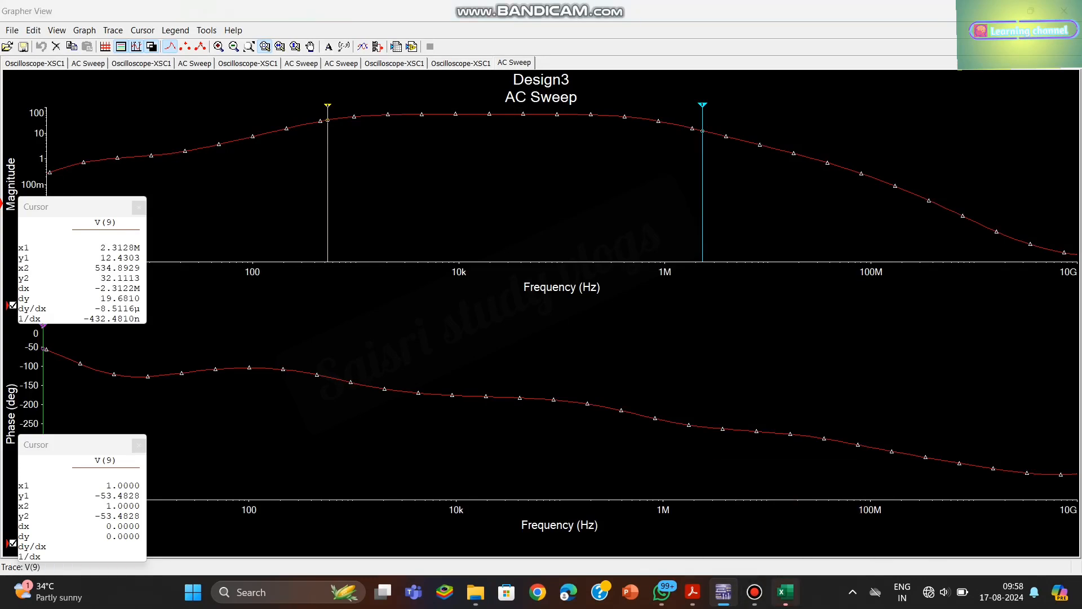
- Switch to Excel, examine the exported frequency and magnitude columns of the V(9) trace, and close the workbook
click(786, 592)
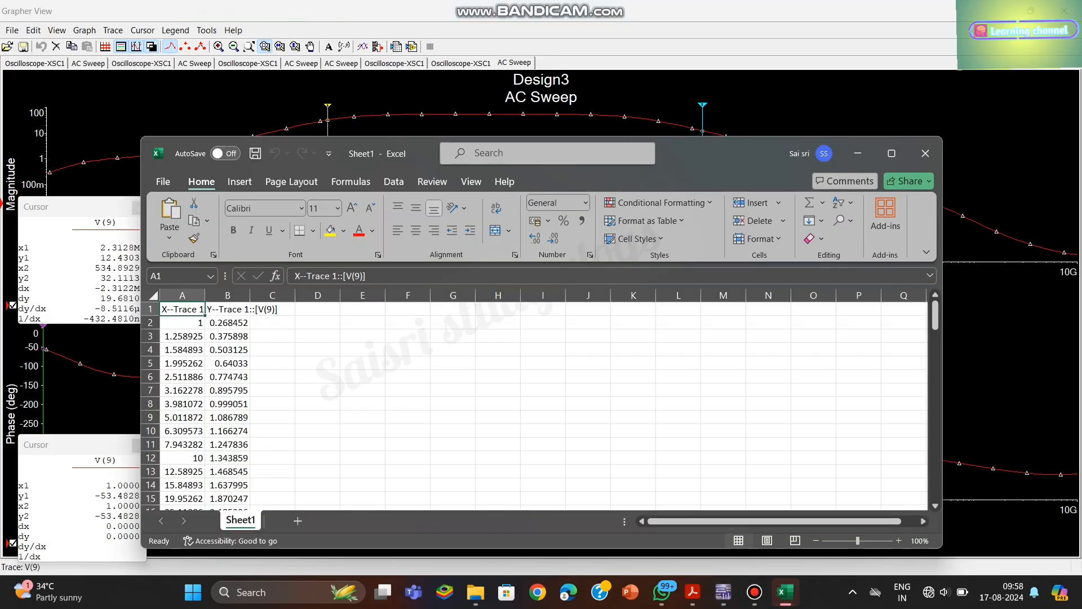
scroll(254, 406, down, 20)
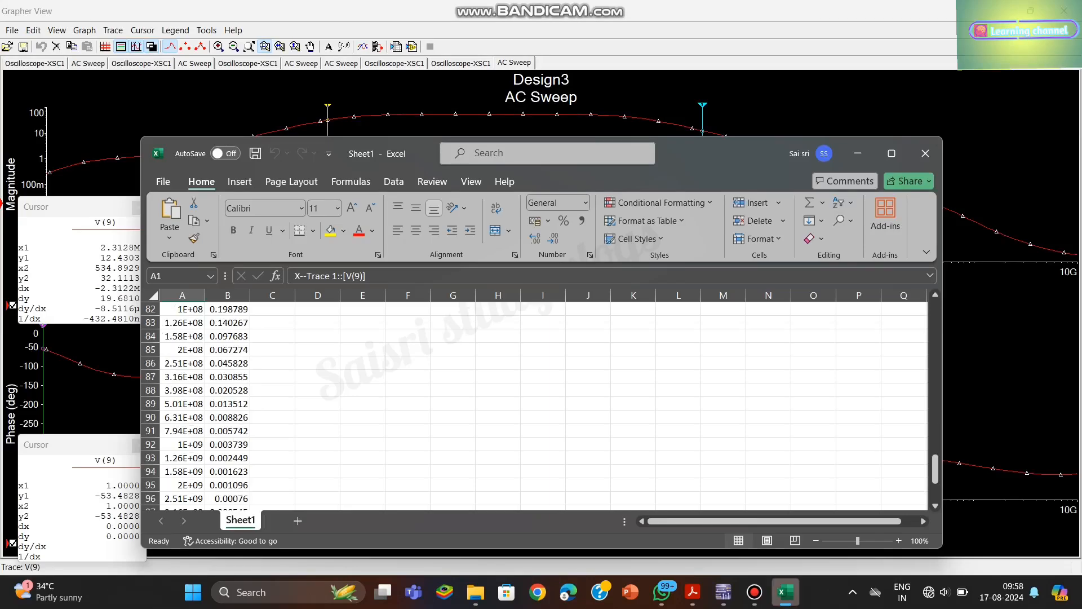
scroll(541, 406, down, 17)
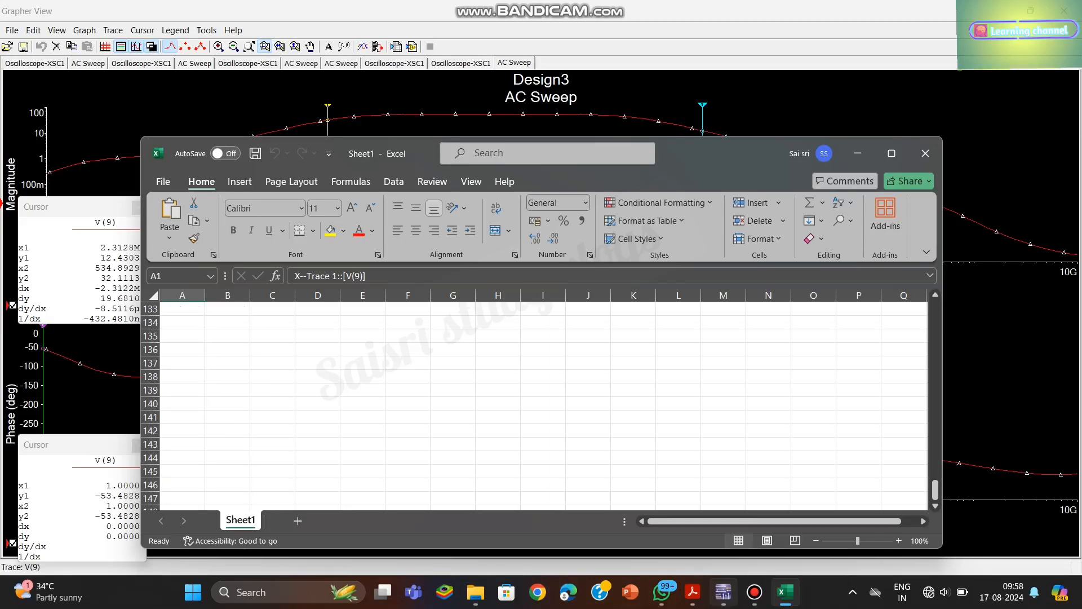
scroll(541, 406, up, 12)
scroll(541, 406, up, 20)
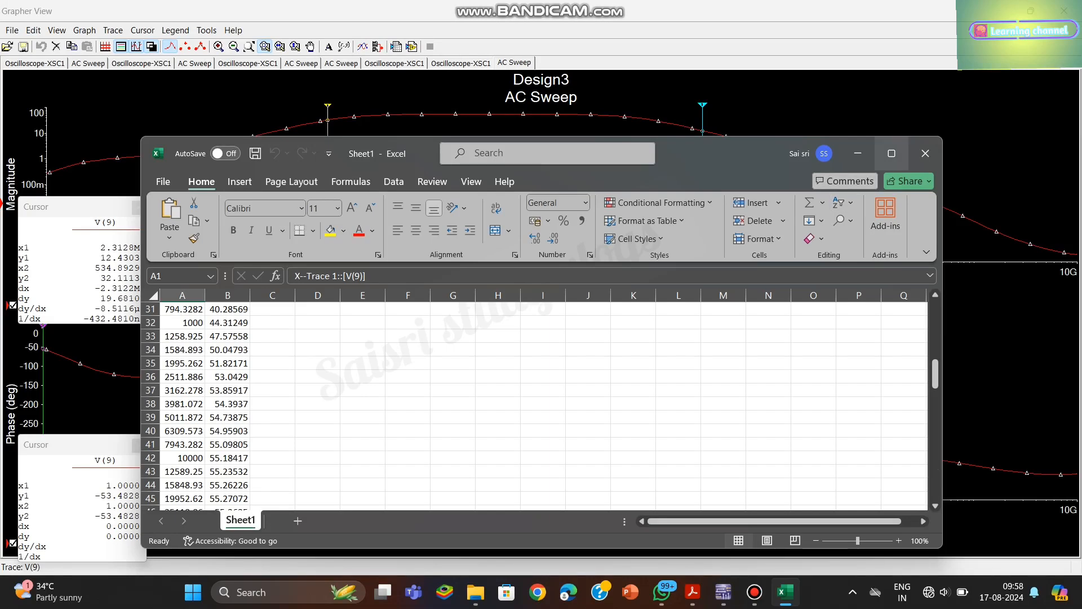
click(925, 152)
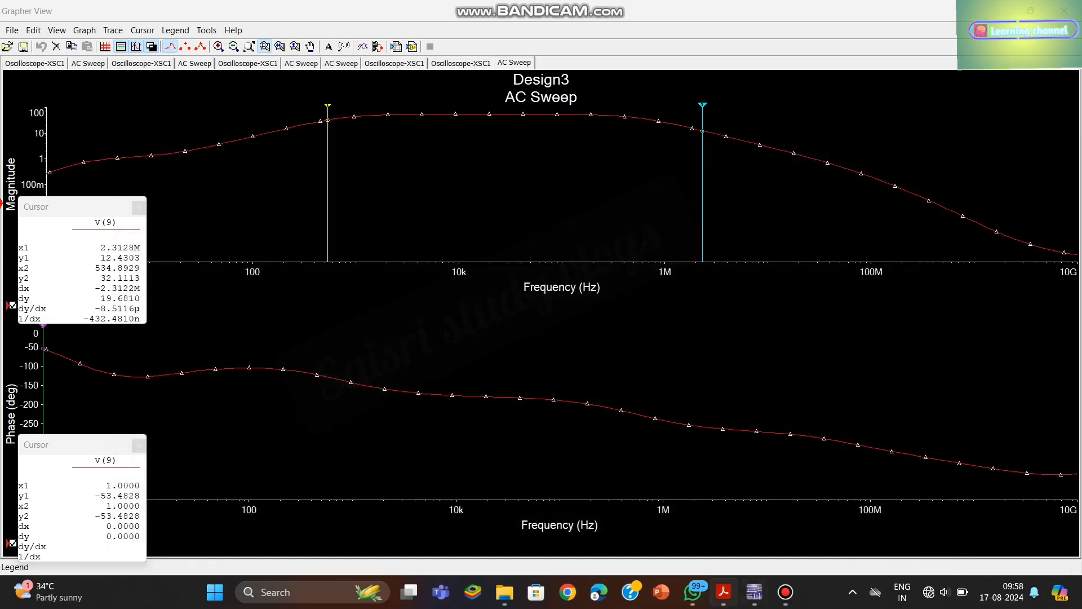
- Switch to MANUAL3[1].pdf in Acrobat and underline "frequency response", "CE-CC" in the title and "common collector cascade amplifier" with freehand strokes
mouse_move(785, 592)
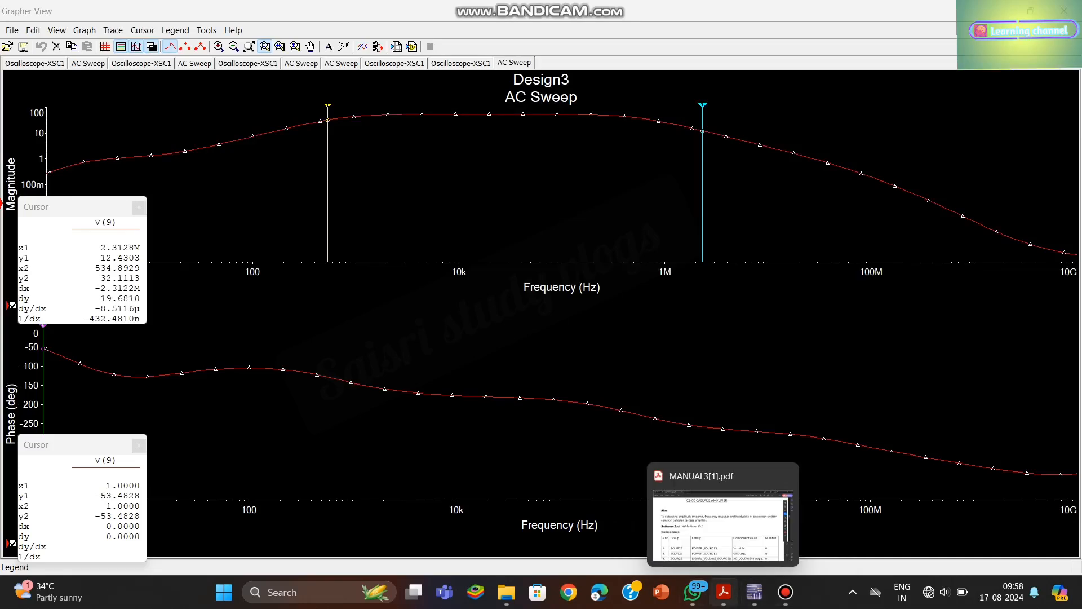
click(724, 592)
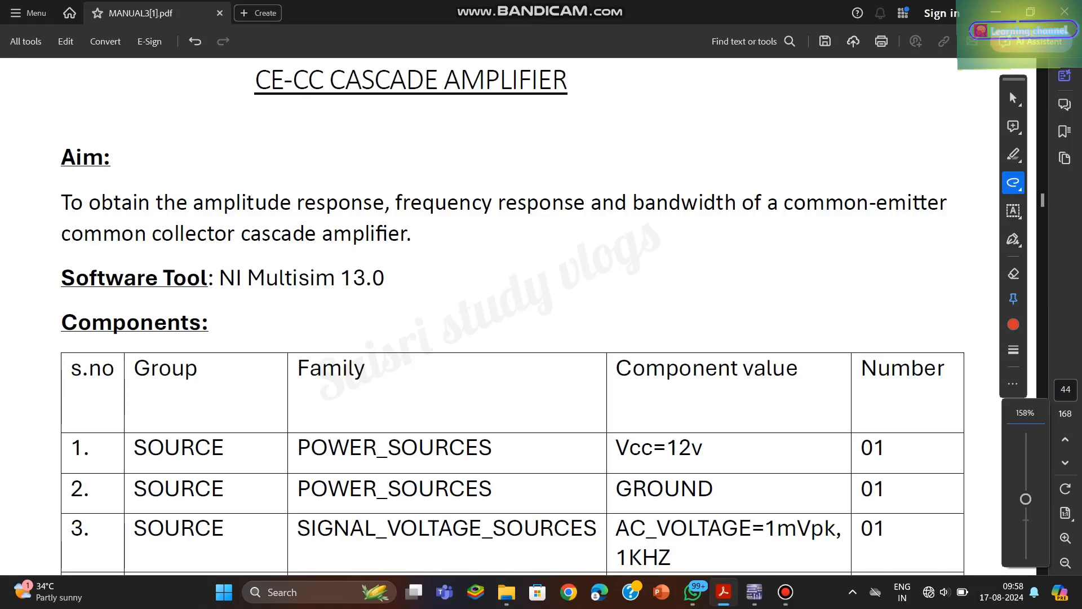
drag(413, 214, 556, 222)
drag(262, 110, 309, 112)
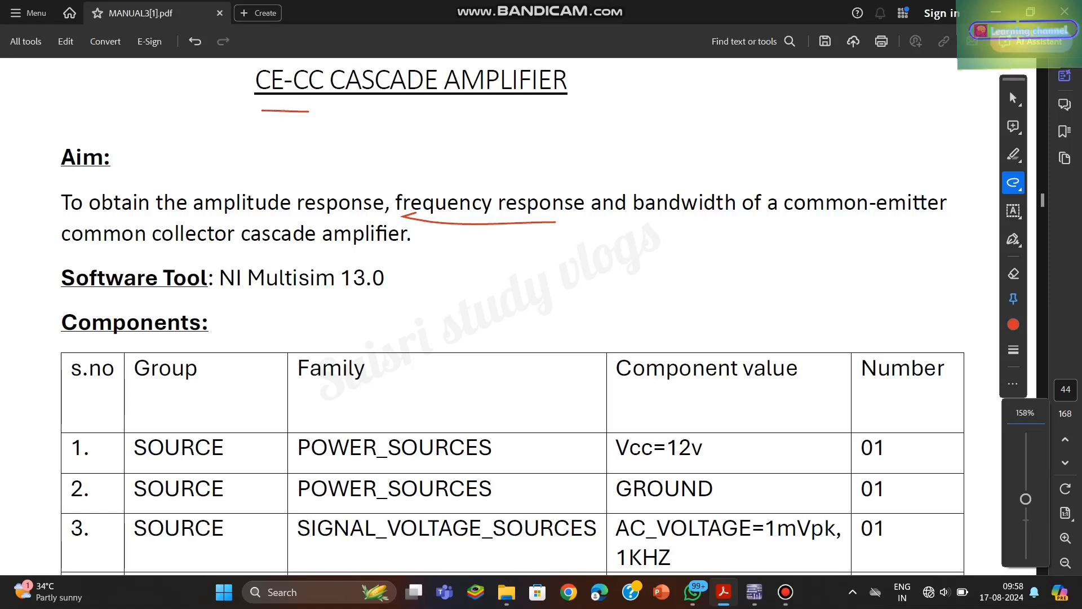
drag(63, 248, 430, 251)
- Examine the manual's component table and the CE-CC cascade circuit diagram with its part values
scroll(513, 313, down, 3)
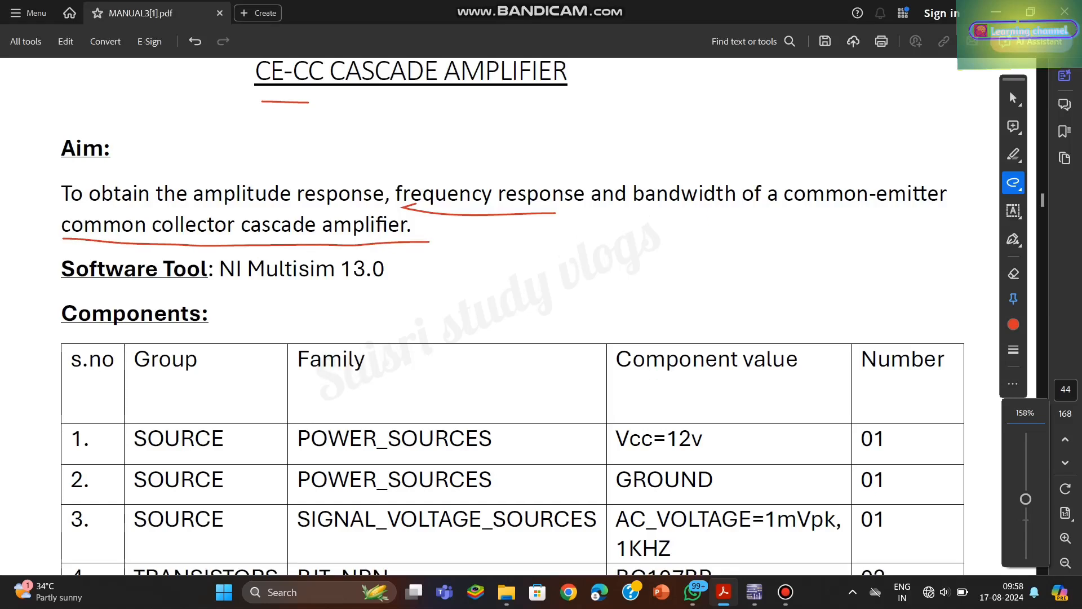
scroll(513, 316, down, 4)
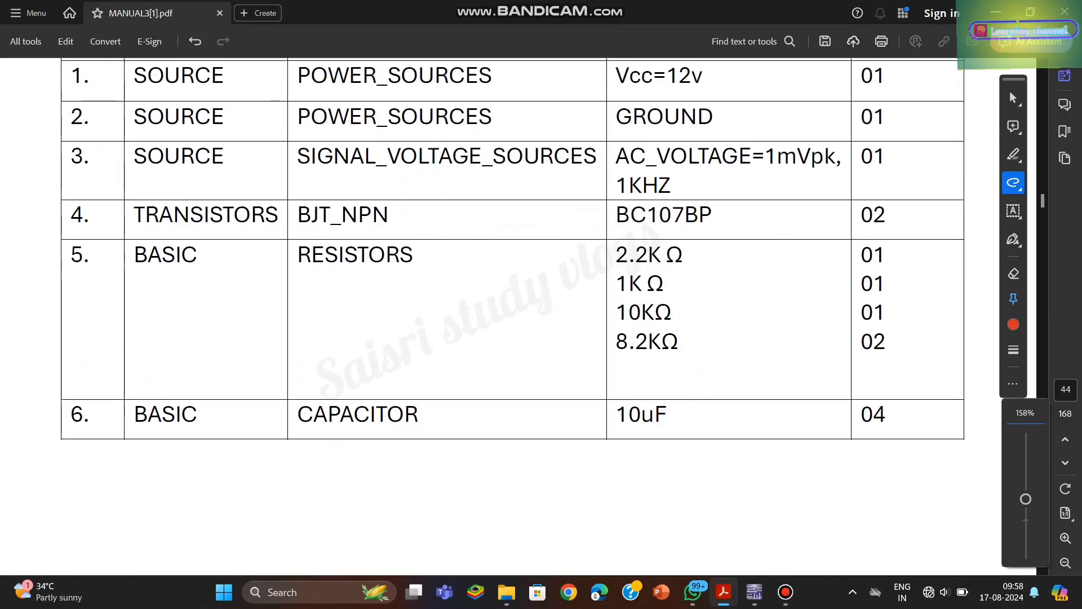
scroll(513, 254, up, 1)
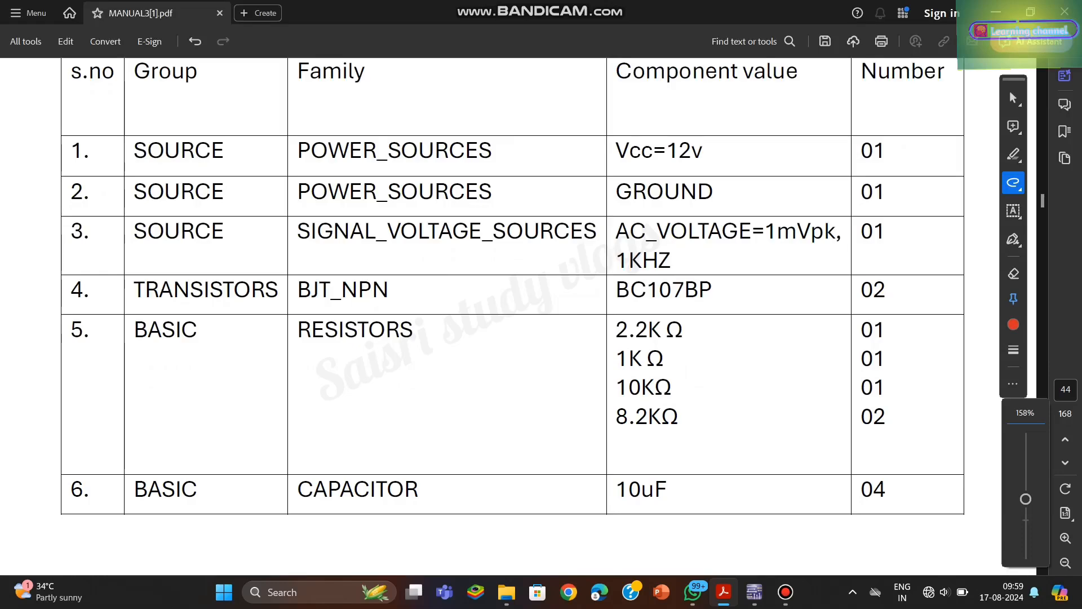
scroll(513, 290, down, 1)
scroll(513, 316, down, 15)
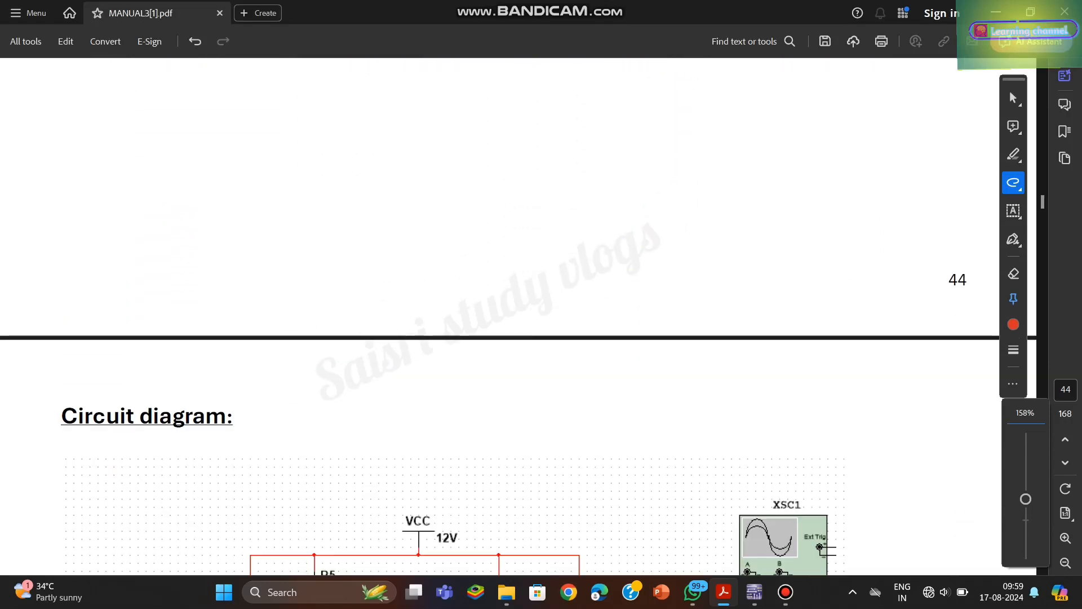
scroll(451, 304, down, 1)
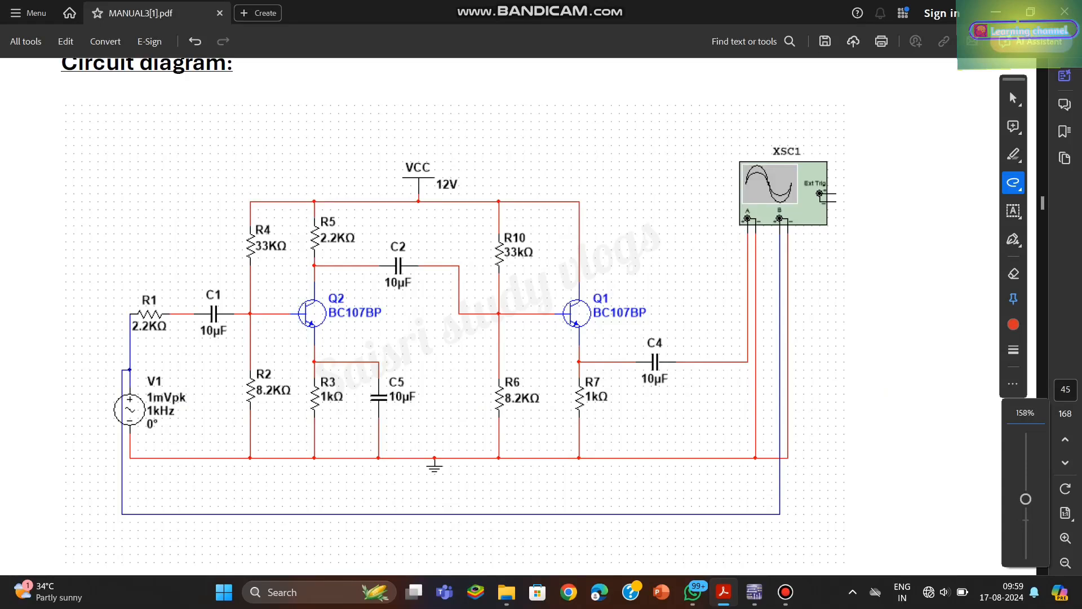
- Read the manual's circuit notes, theory section and general procedure items 1 to 10
scroll(449, 286, down, 1)
scroll(451, 315, down, 10)
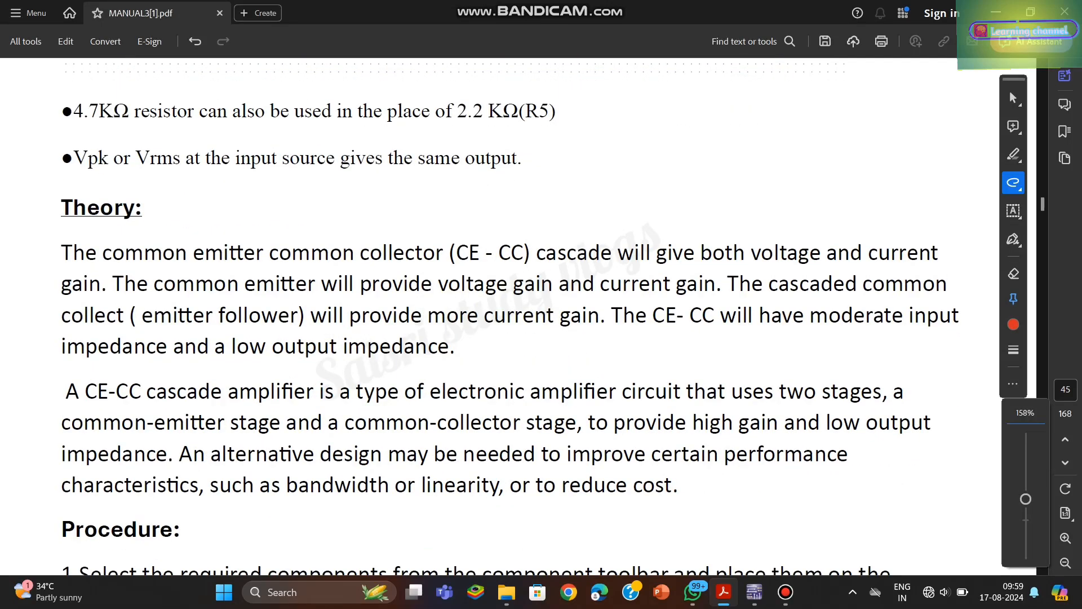
scroll(451, 316, down, 5)
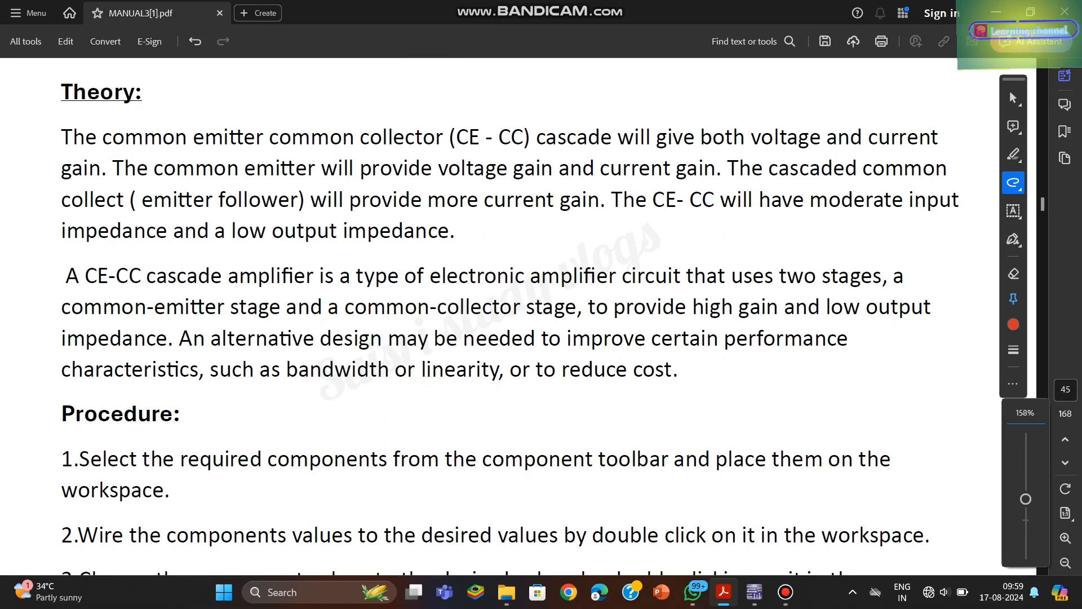
scroll(507, 316, down, 5)
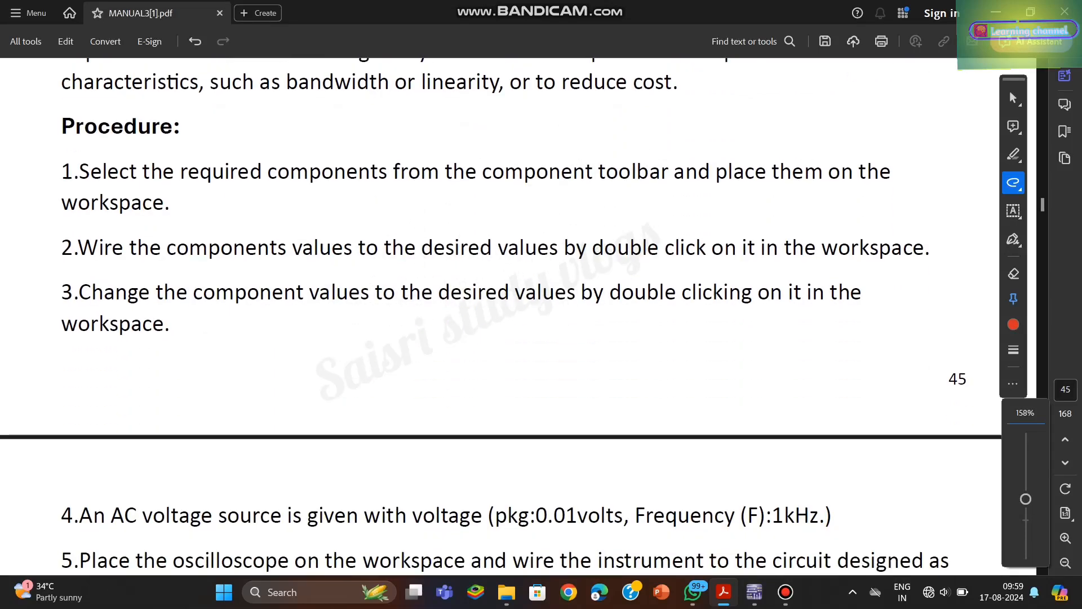
scroll(508, 316, down, 1)
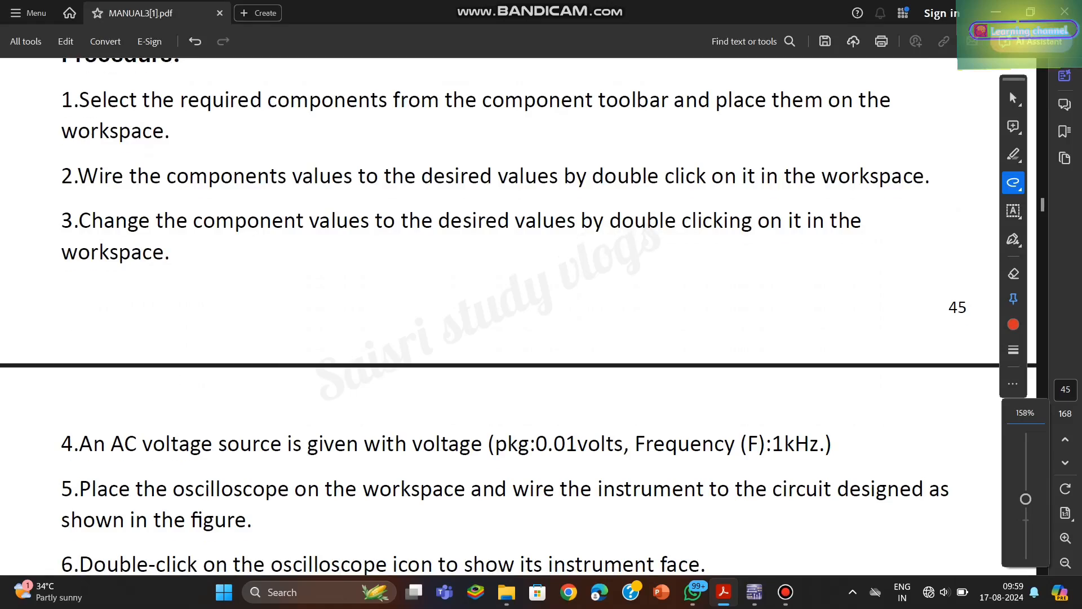
scroll(507, 315, down, 4)
scroll(507, 316, down, 2)
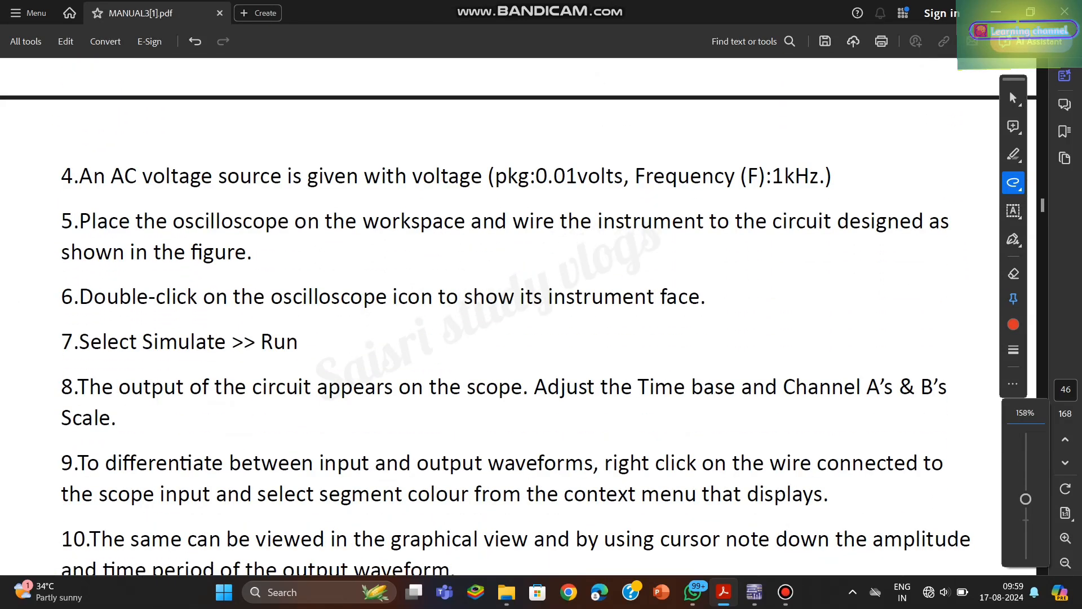
scroll(507, 316, down, 1)
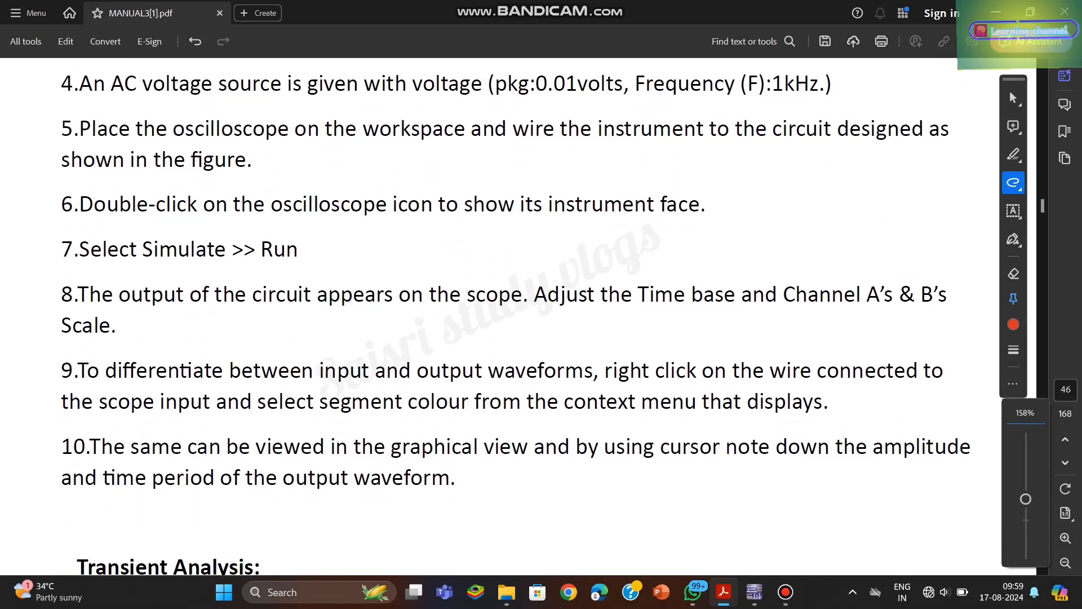
scroll(508, 316, down, 1)
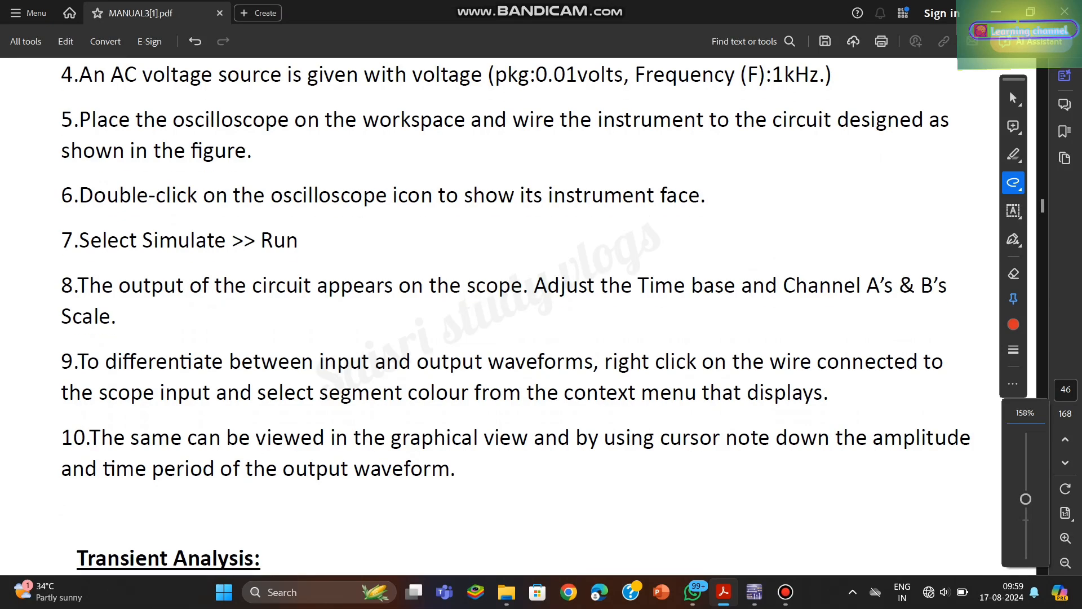
- Read the manual's Transient Analysis and AC Analysis instructions, including time limits, frequency range, sweep type and vertical scale
scroll(507, 316, down, 8)
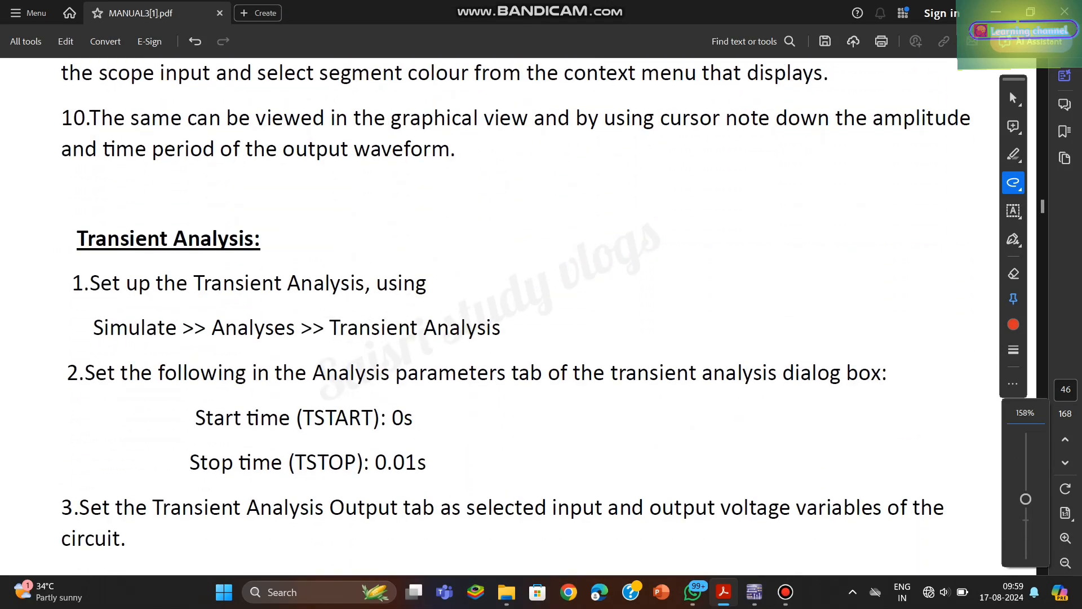
scroll(508, 316, down, 5)
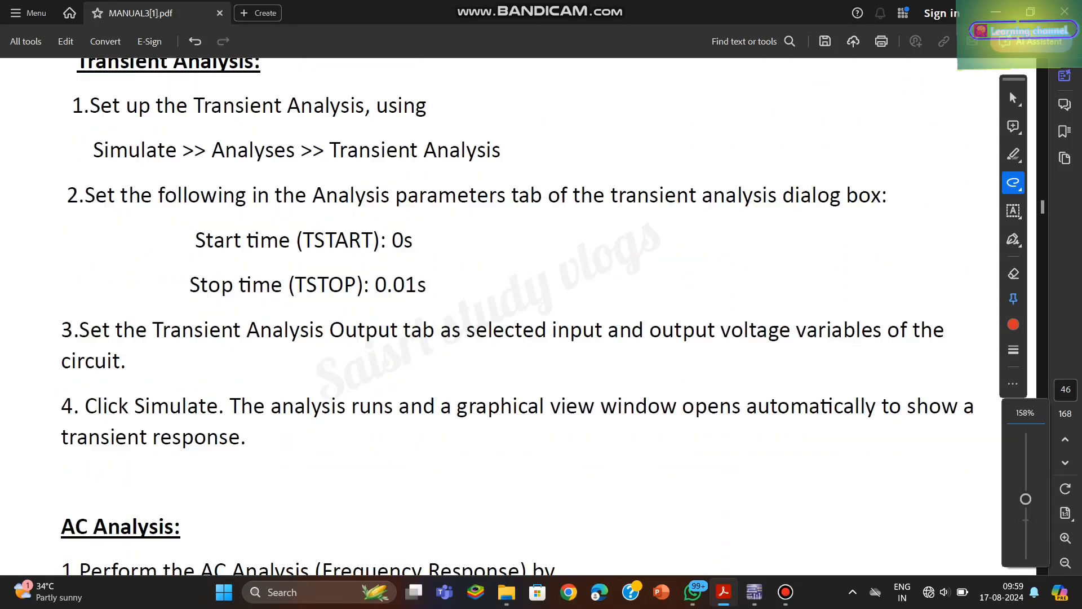
scroll(508, 315, down, 6)
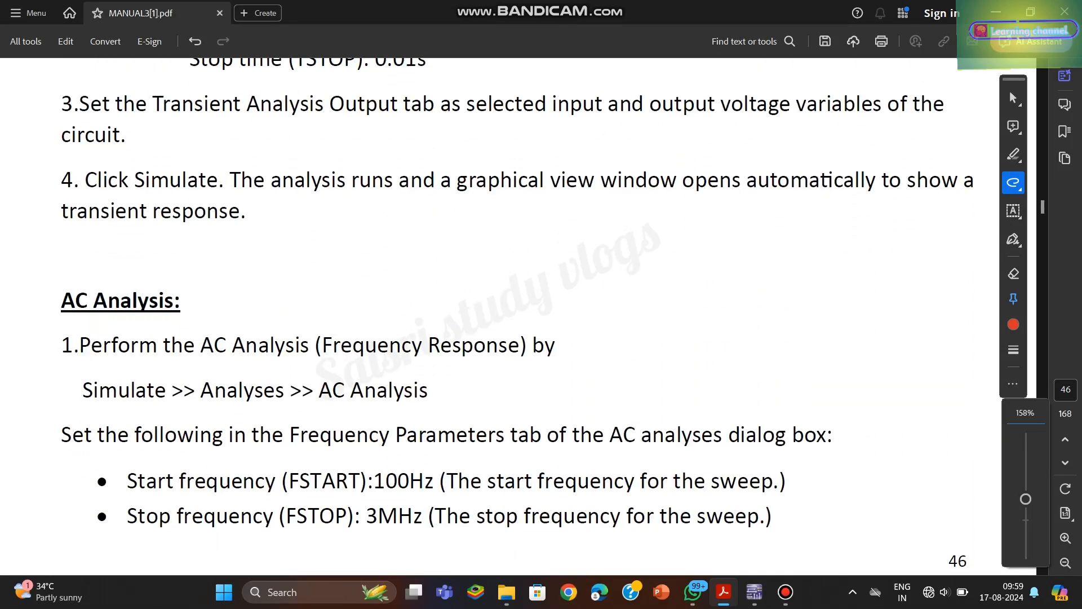
scroll(508, 316, down, 12)
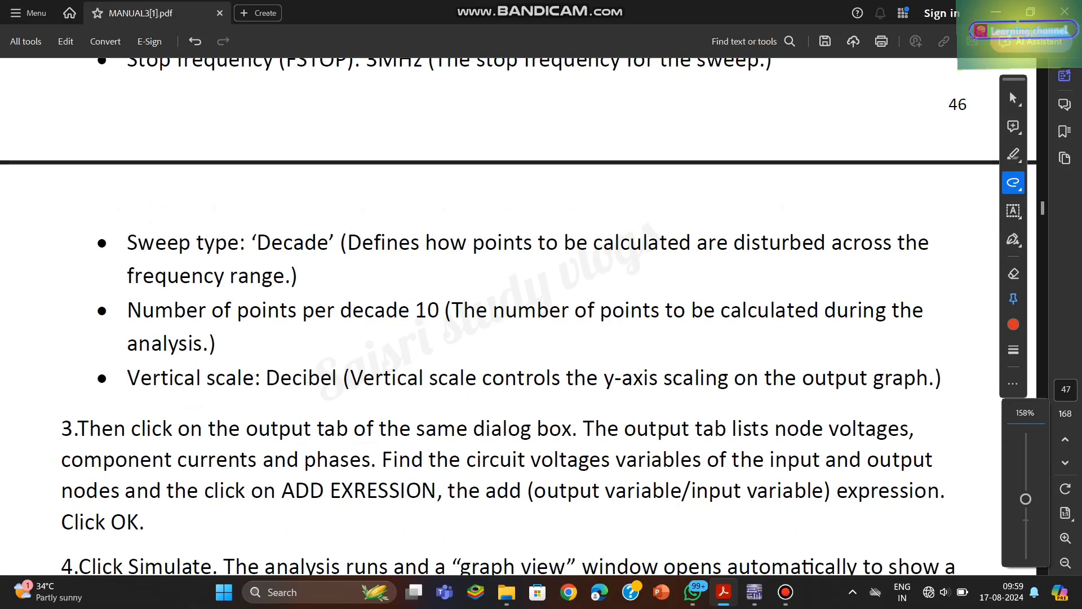
scroll(508, 315, down, 1)
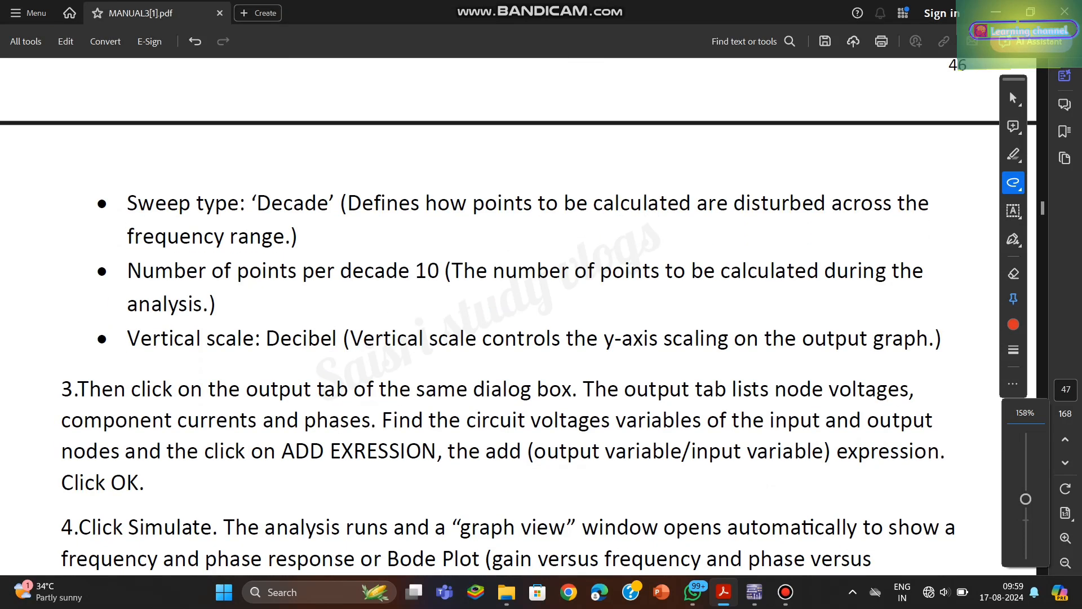
scroll(508, 316, down, 2)
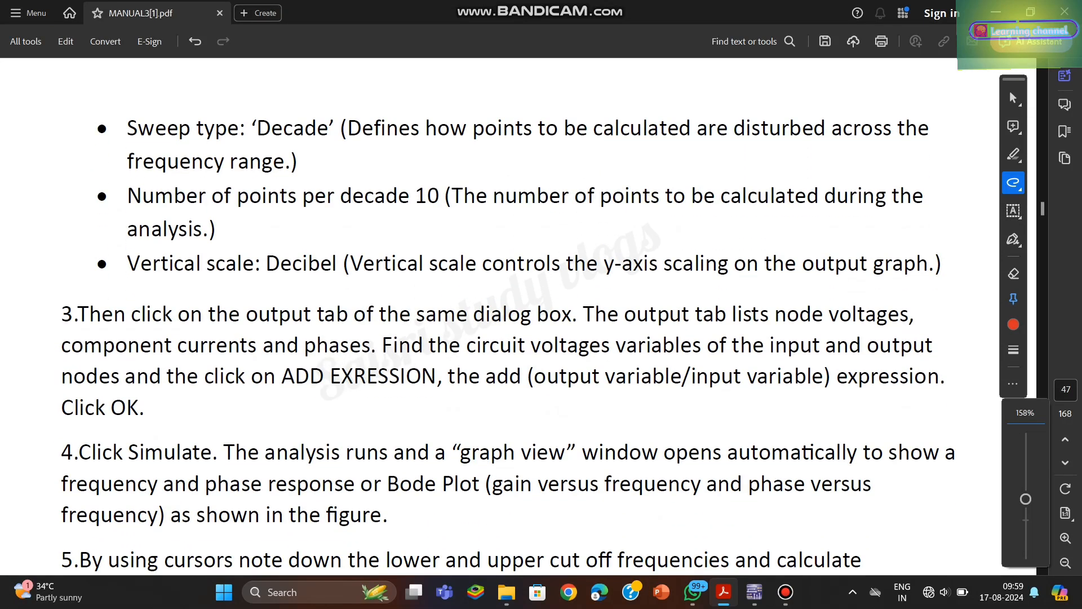
scroll(507, 316, down, 9)
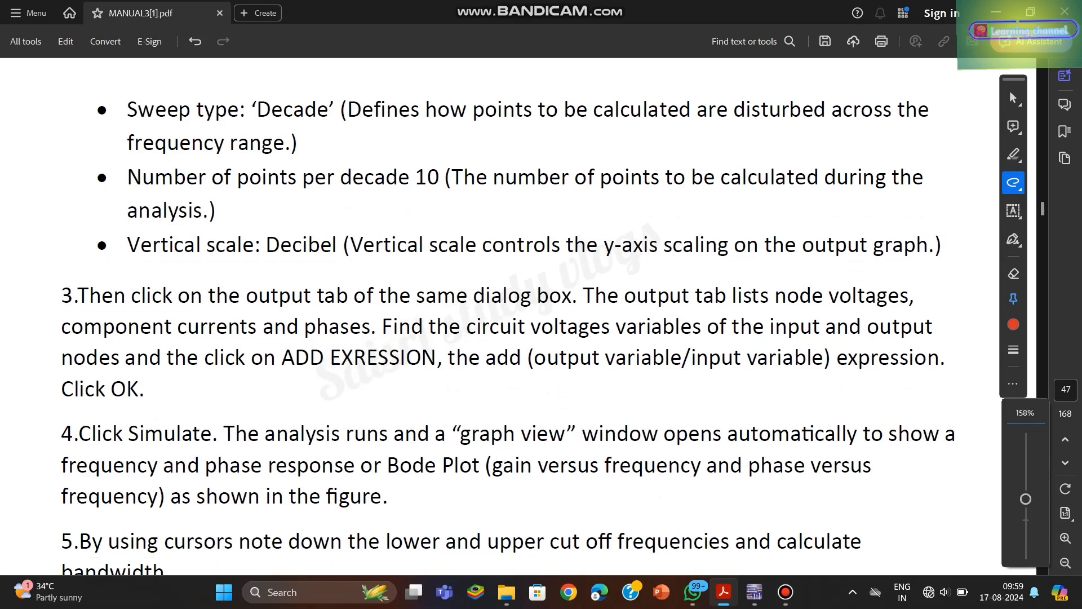
- In the manual's outputs section, circle the selected variable V(10) in the transient analysis Output screenshot with a freehand stroke
scroll(507, 316, down, 6)
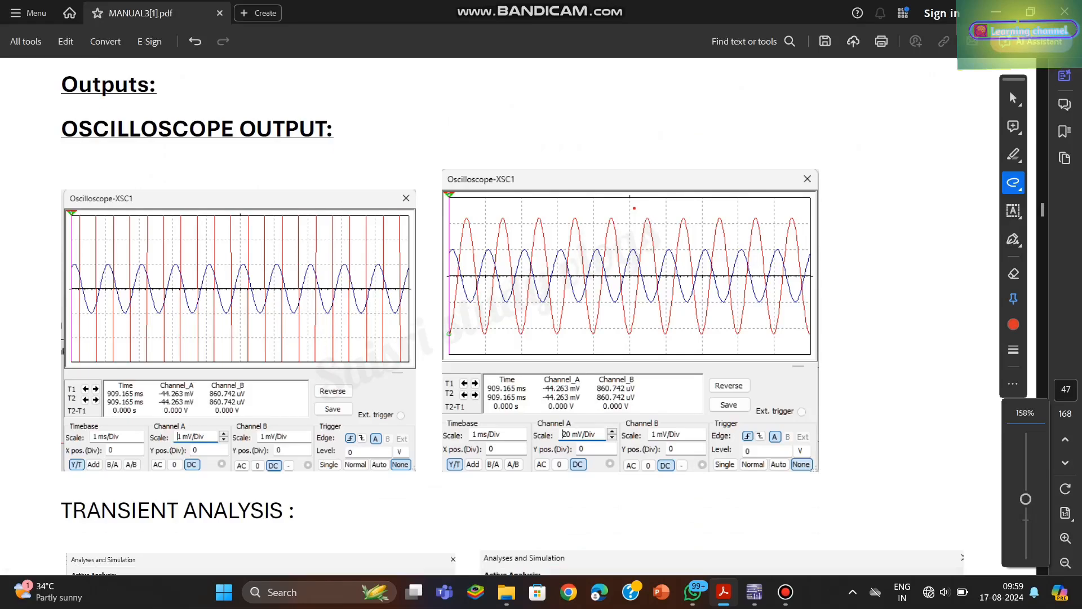
scroll(508, 316, down, 6)
scroll(507, 316, down, 5)
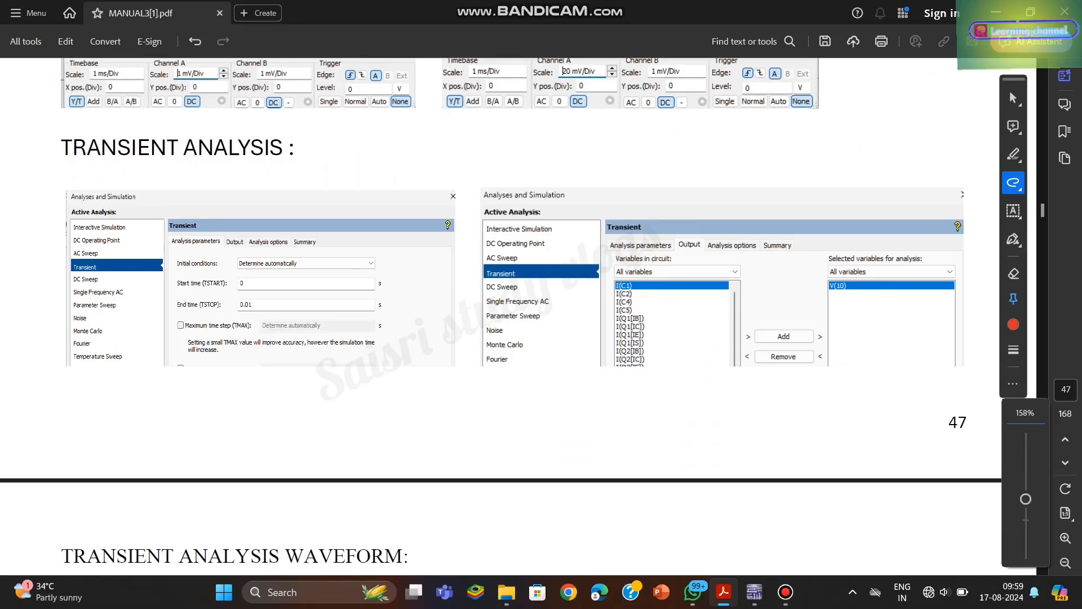
mouse_move(856, 281)
mouse_down()
mouse_move(849, 272)
mouse_move(833, 295)
mouse_move(856, 283)
mouse_up()
- Switch to Multisim, close the Grapher View and open the net properties of the wire from C4 to oscilloscope channel A
click(754, 592)
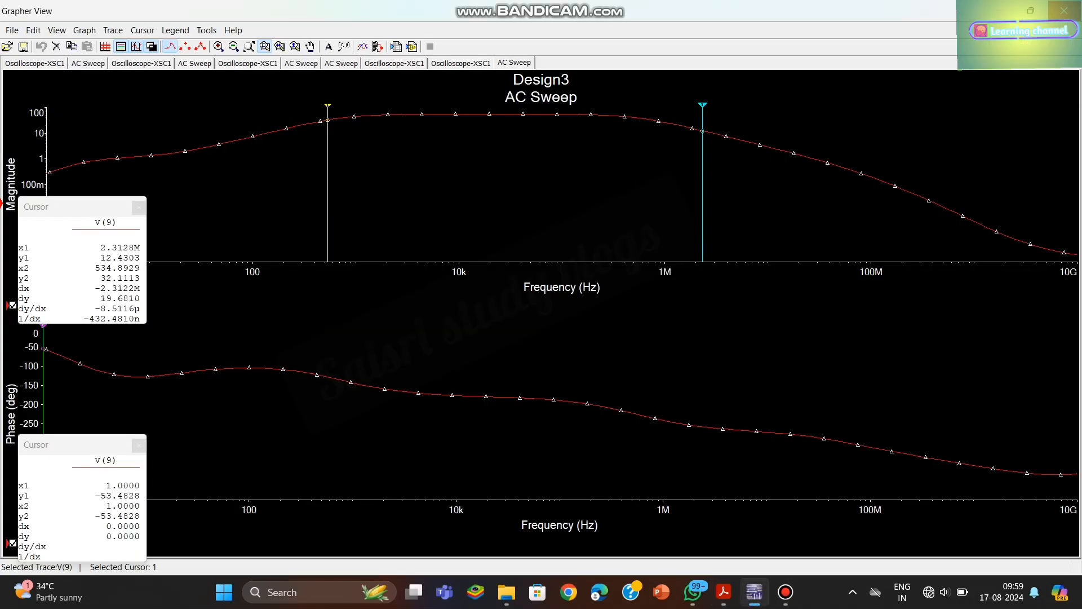
click(1064, 11)
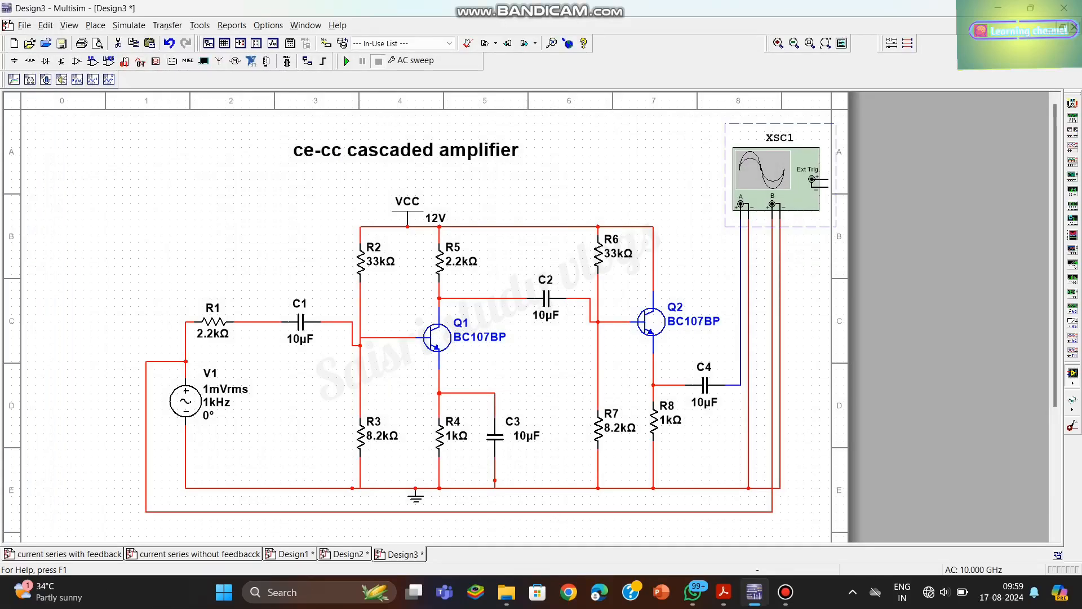
click(741, 301)
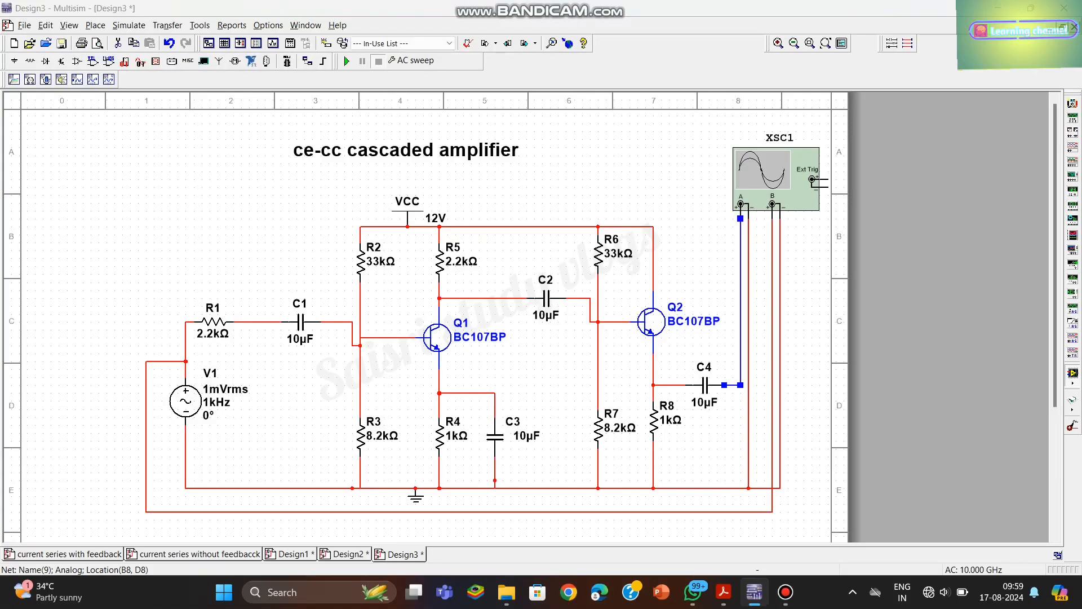
double_click(741, 302)
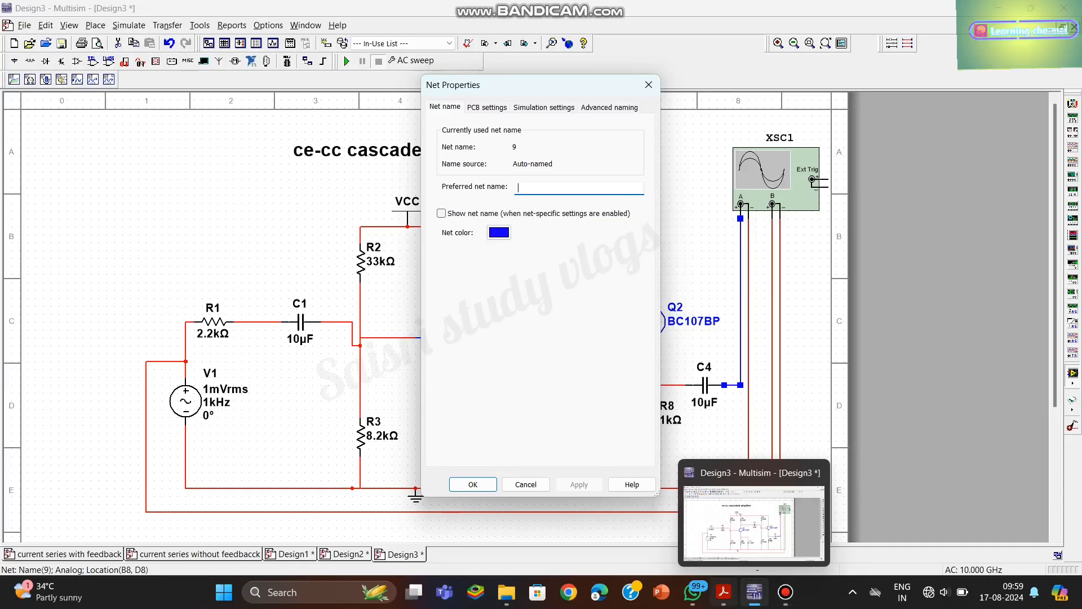
- Switch to MANUAL3[1].pdf in Acrobat and underline the "TRANSIENT ANALYSIS WAVEFORM" heading with a freehand stroke
click(724, 592)
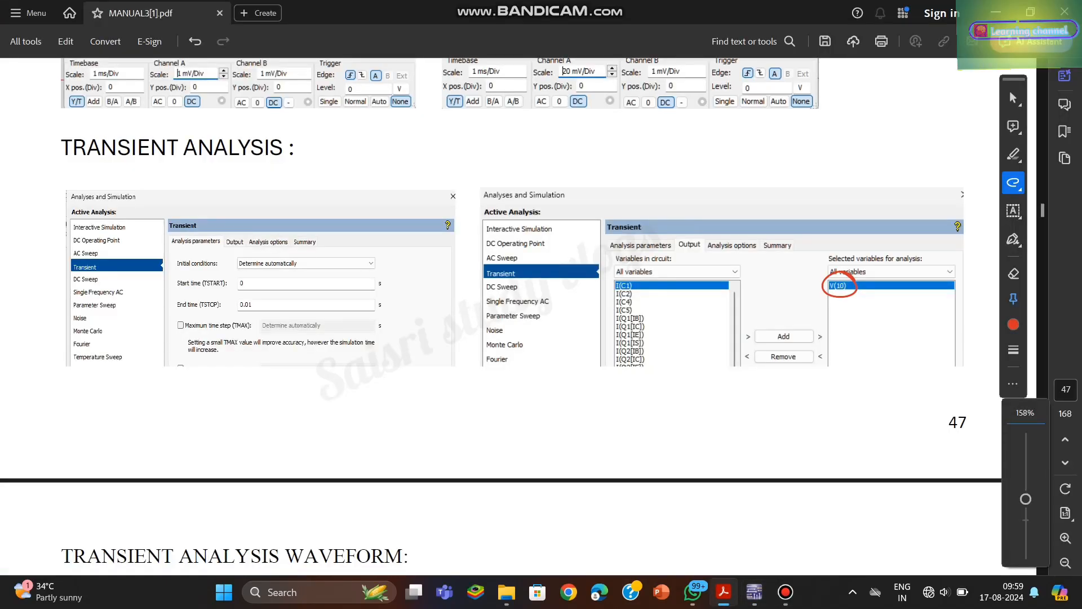
scroll(502, 310, down, 3)
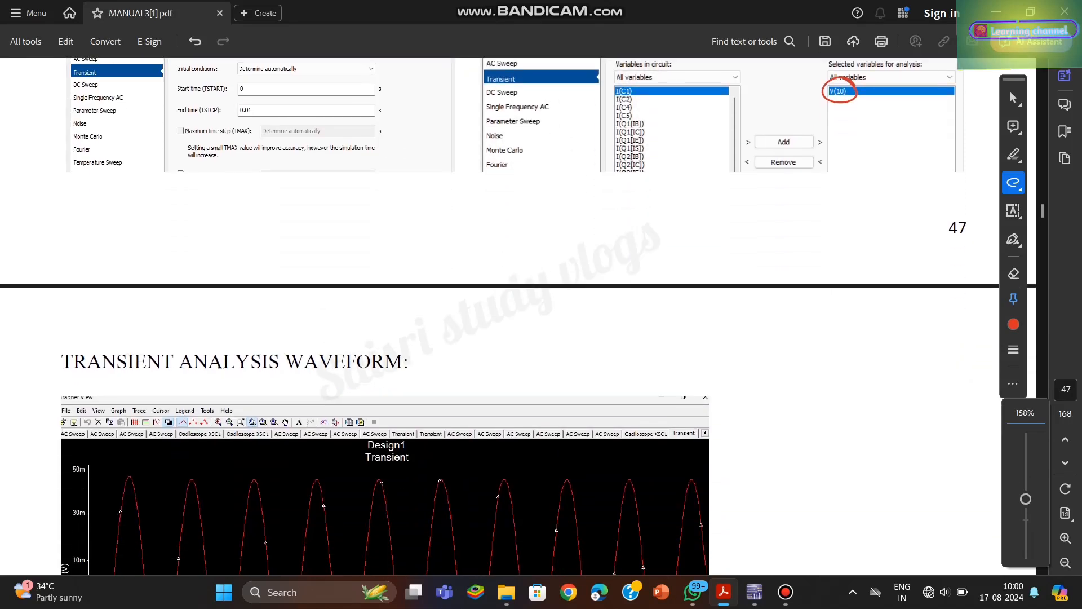
scroll(502, 316, down, 1)
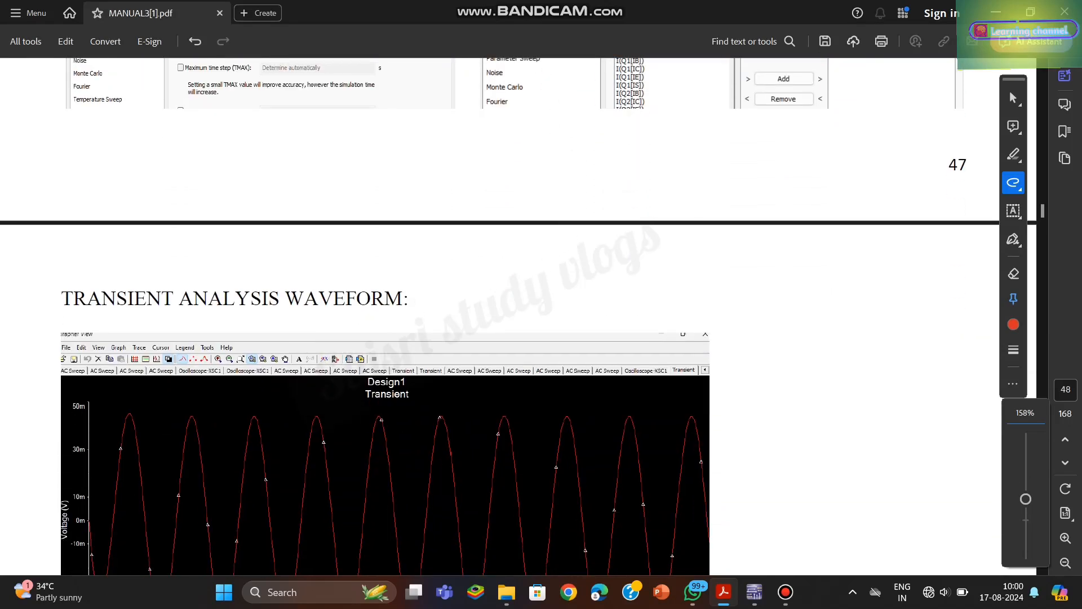
scroll(502, 316, down, 2)
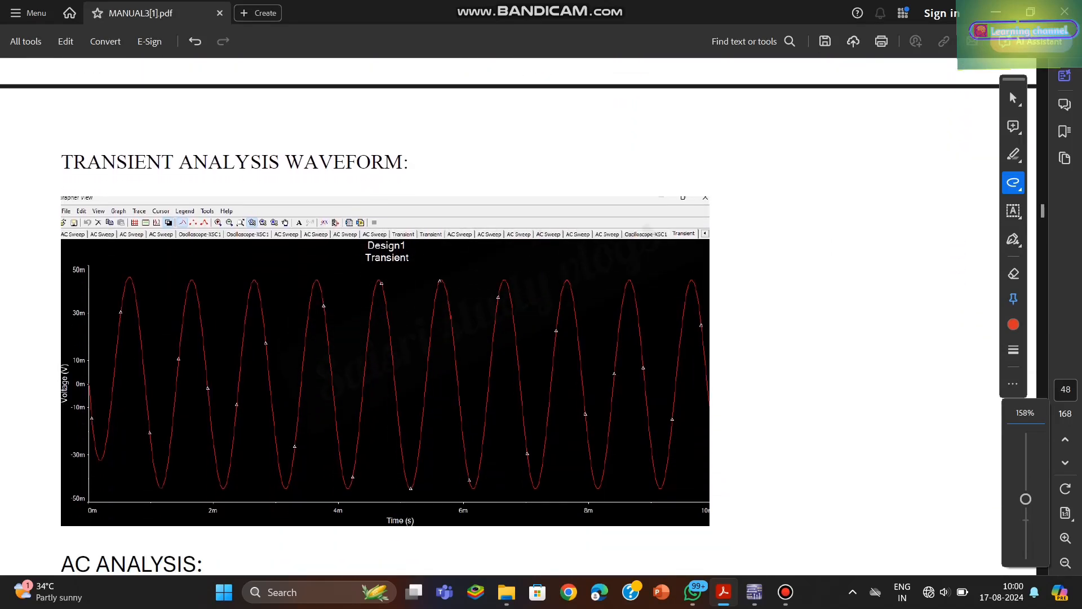
drag(58, 178, 303, 176)
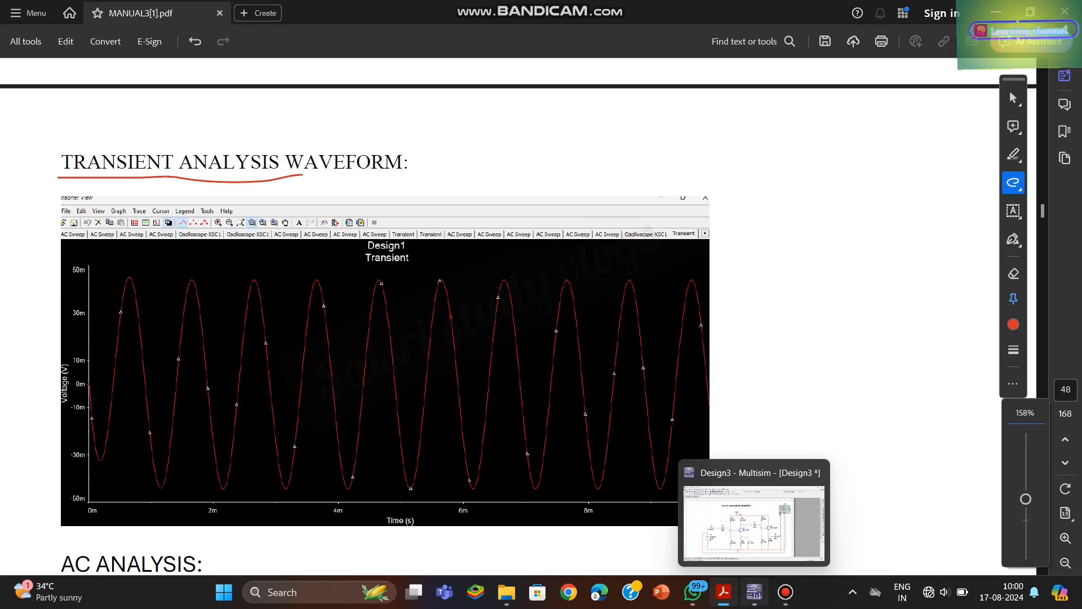
- Switch to Multisim, close the net properties and select Transient as the active analysis in the simulation settings
click(754, 592)
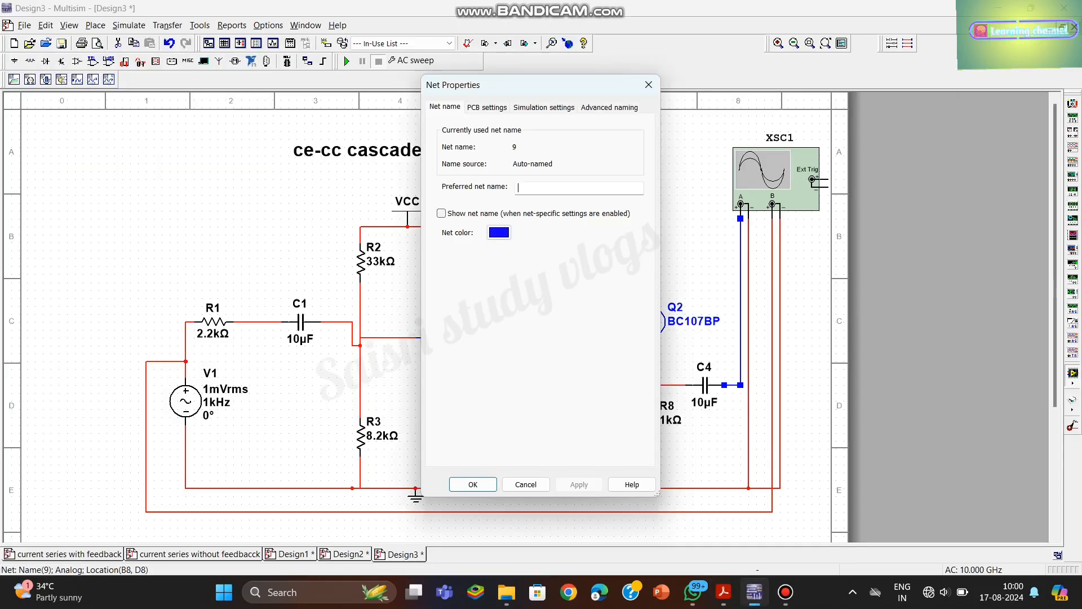
click(649, 85)
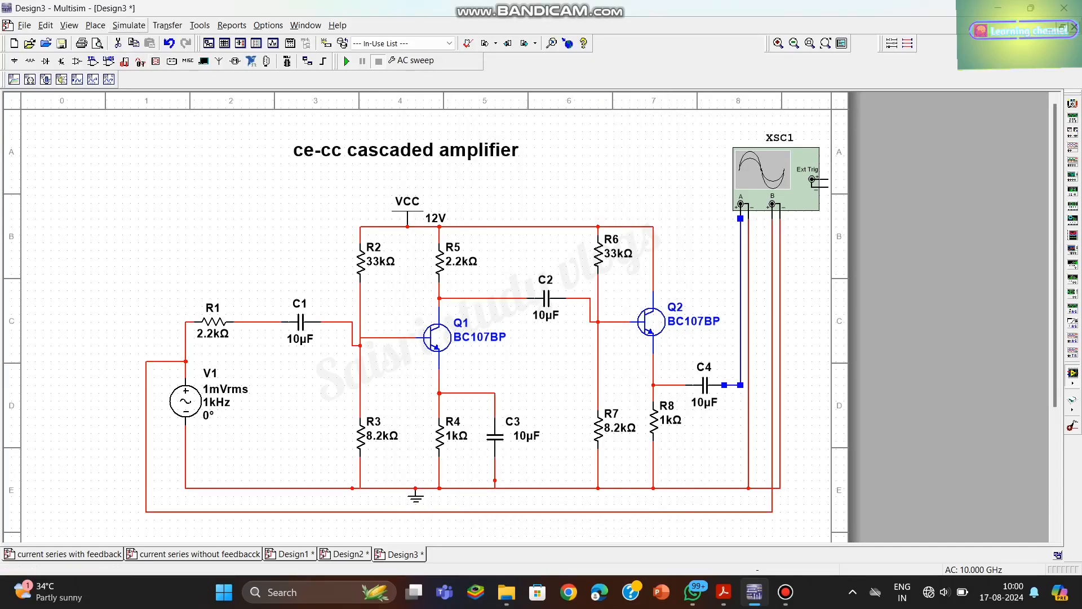
click(129, 25)
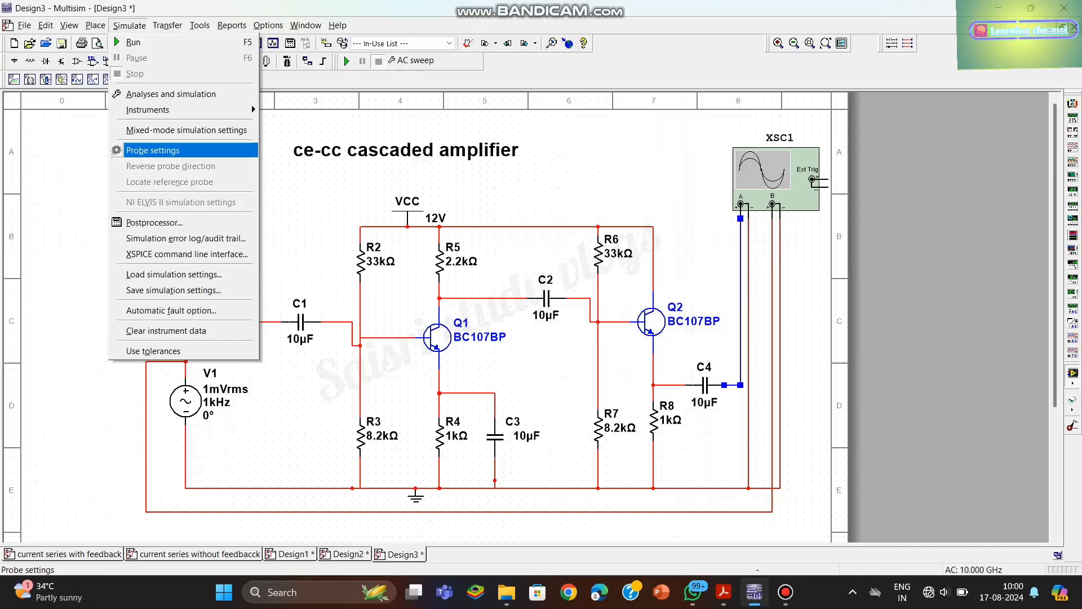
click(170, 94)
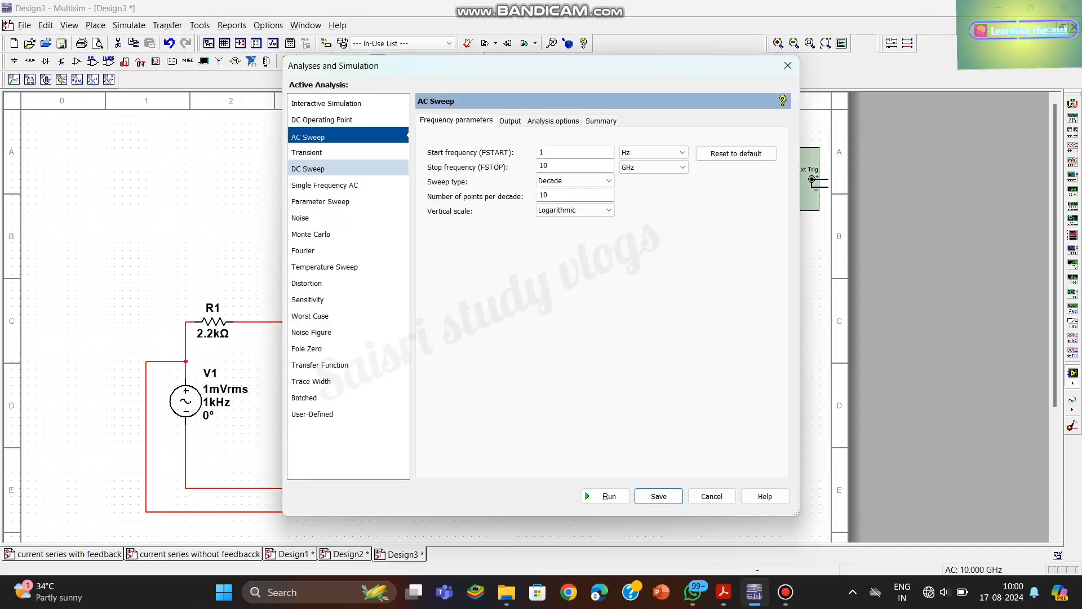
click(348, 152)
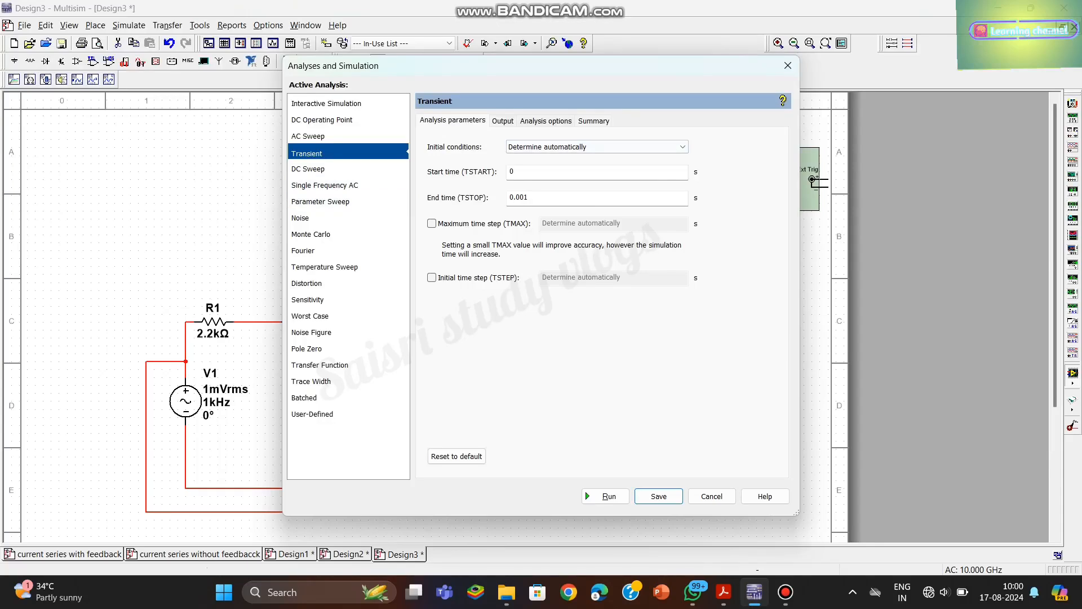
- Add V(9) as the transient analysis output variable and run the analysis
click(503, 120)
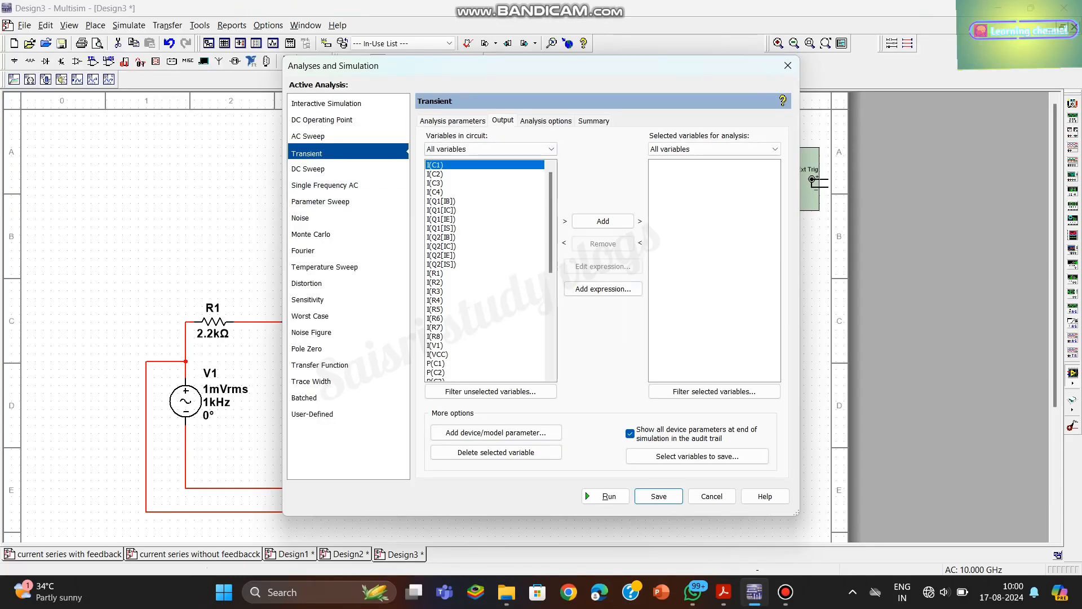
scroll(486, 270, down, 6)
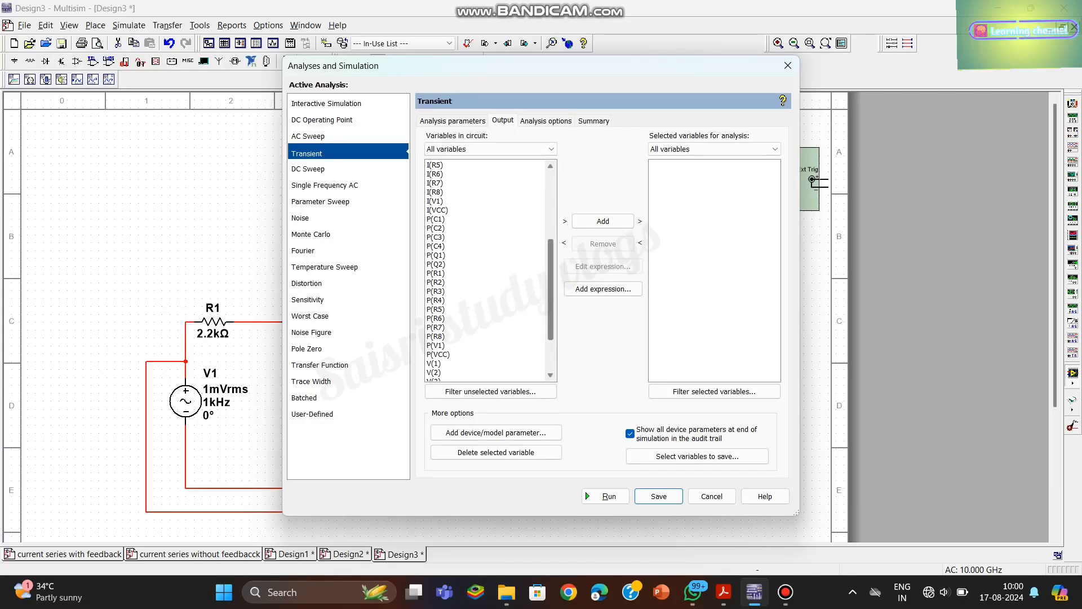
scroll(486, 271, down, 3)
click(434, 364)
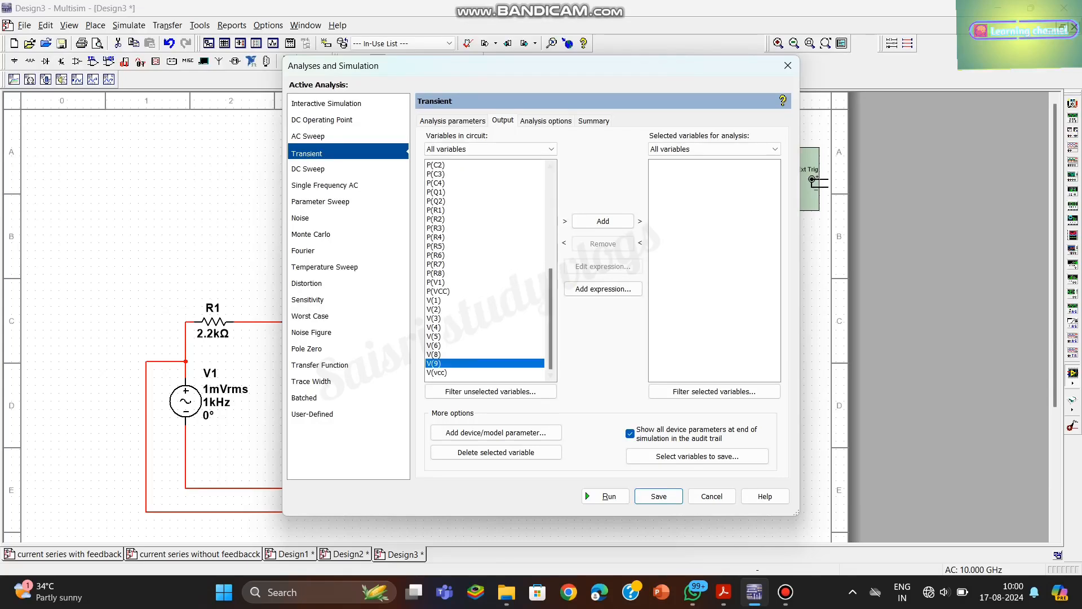
click(603, 221)
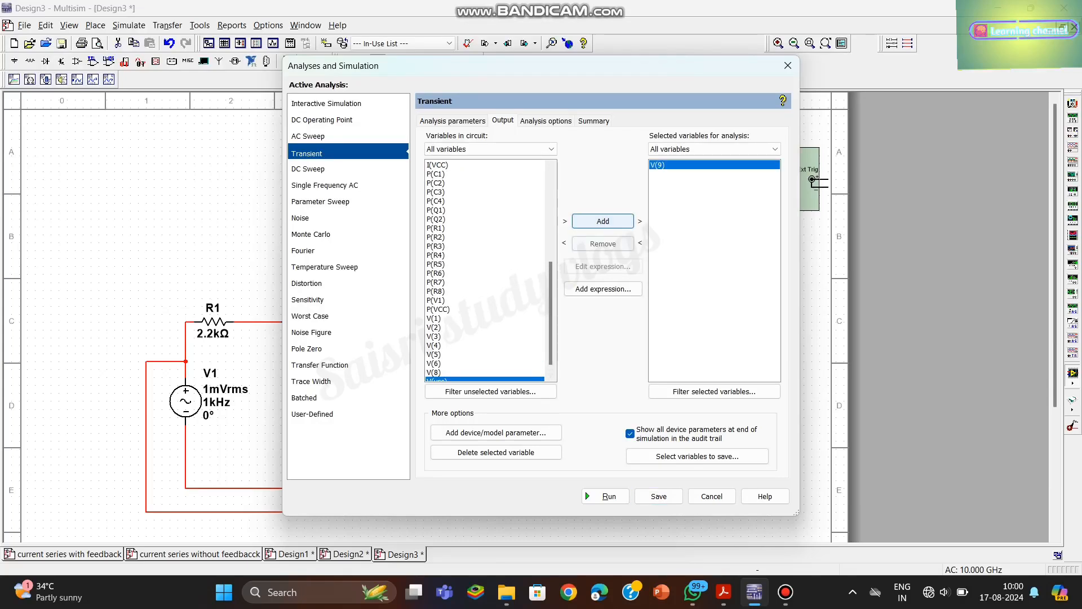
click(606, 496)
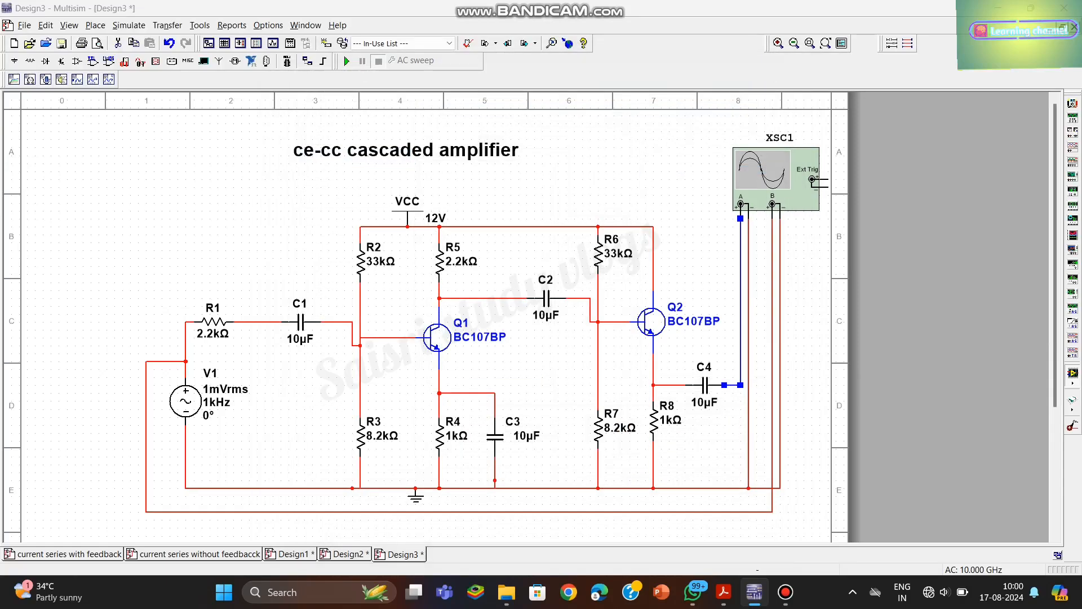
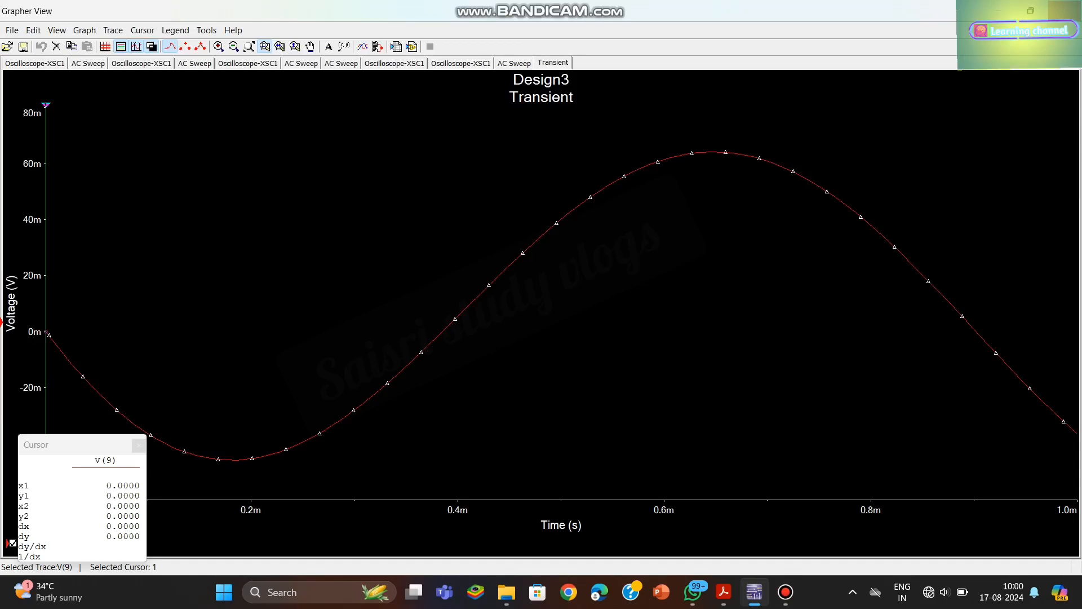
- Close the Grapher View, switch to MANUAL3[1].pdf in Acrobat and go to its AC ANALYSIS section
click(1064, 10)
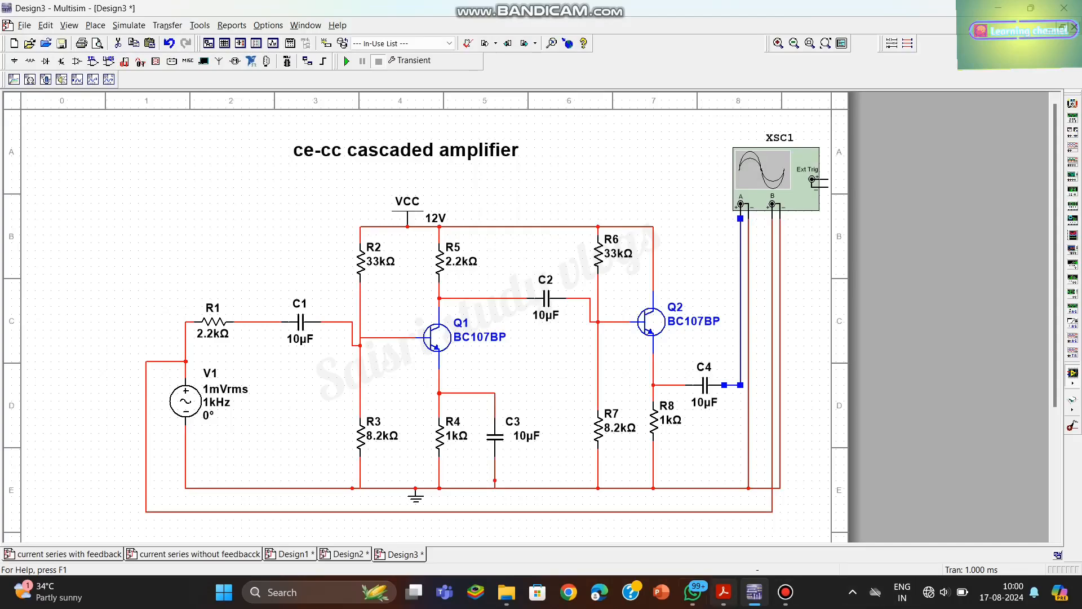
click(723, 592)
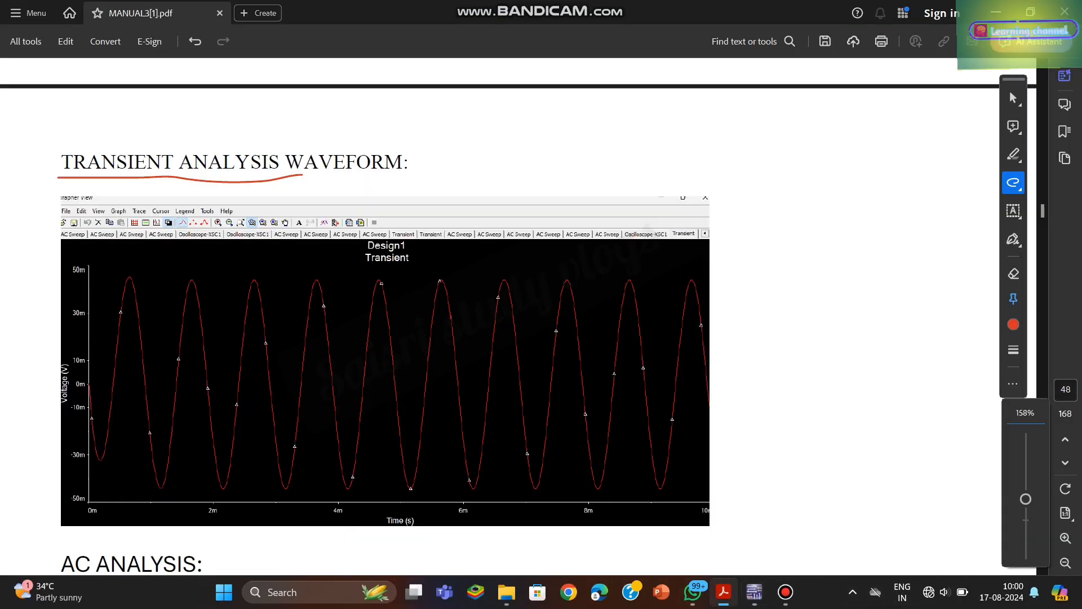
scroll(519, 316, down, 5)
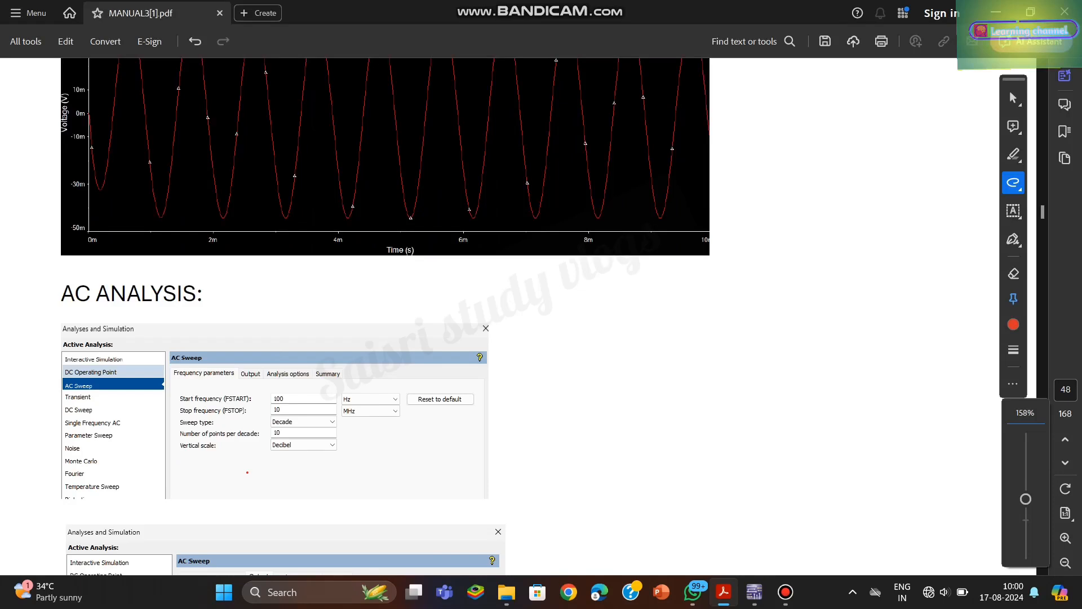
scroll(386, 316, down, 1)
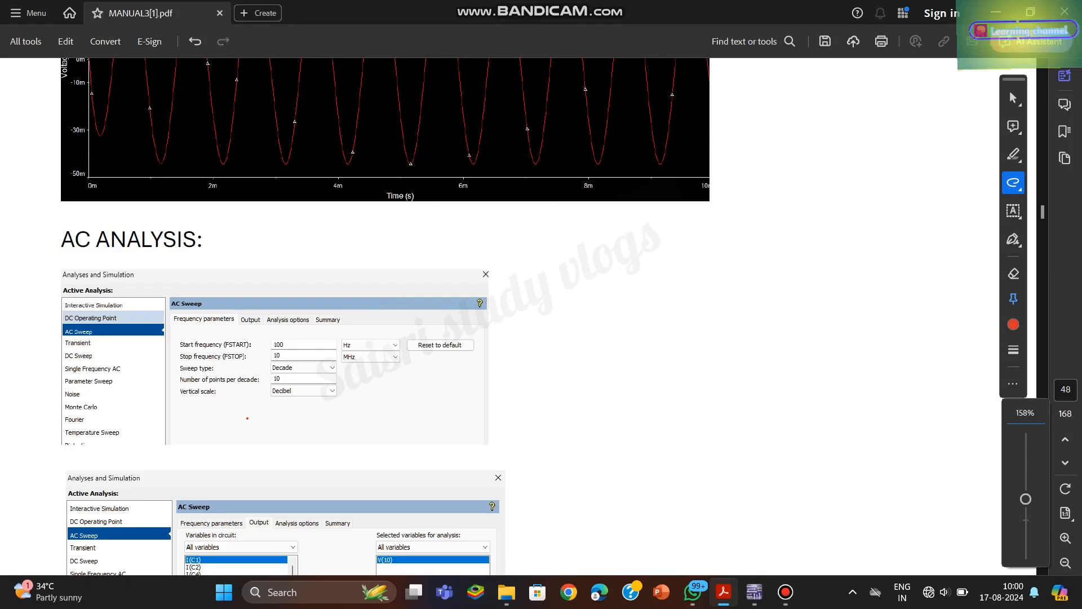
scroll(386, 316, down, 3)
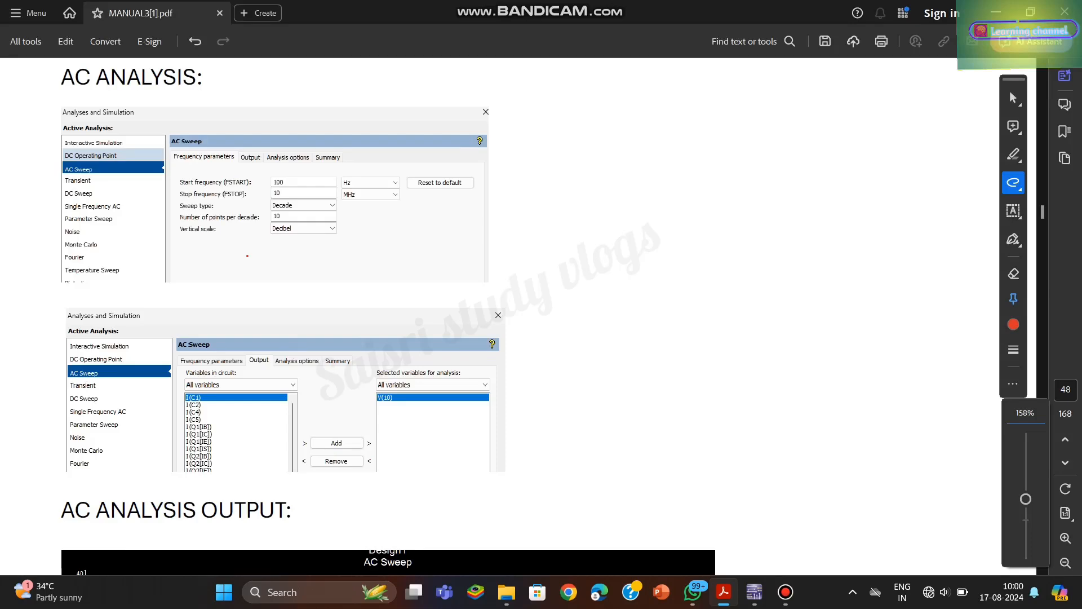
- Examine the manual's AC Sweep frequency parameters, output variable selection and AC analysis output plot up close
scroll(286, 368, up, 5)
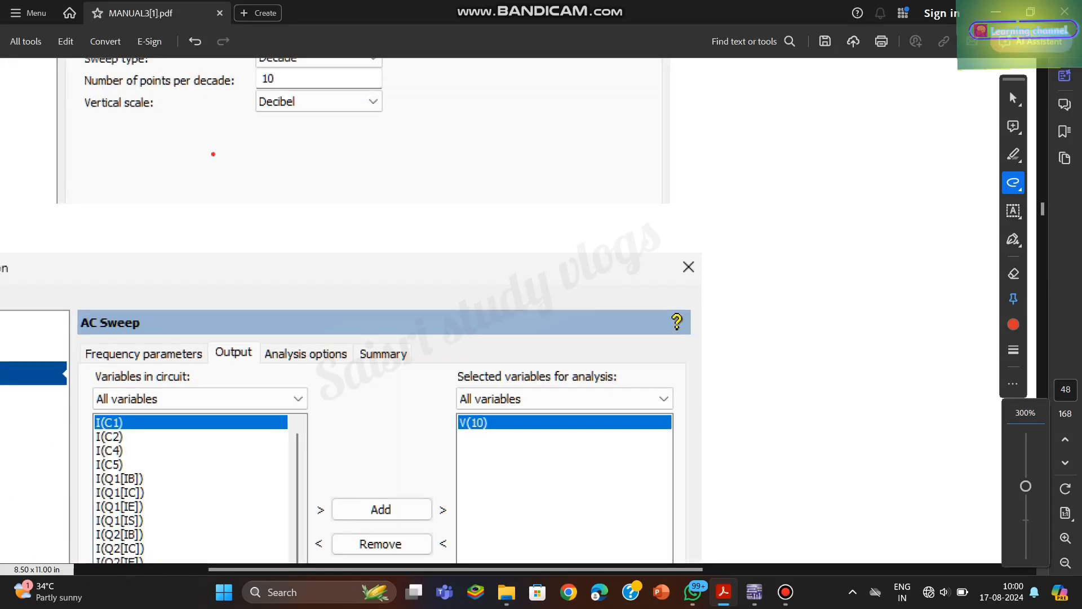
scroll(286, 368, left, 5)
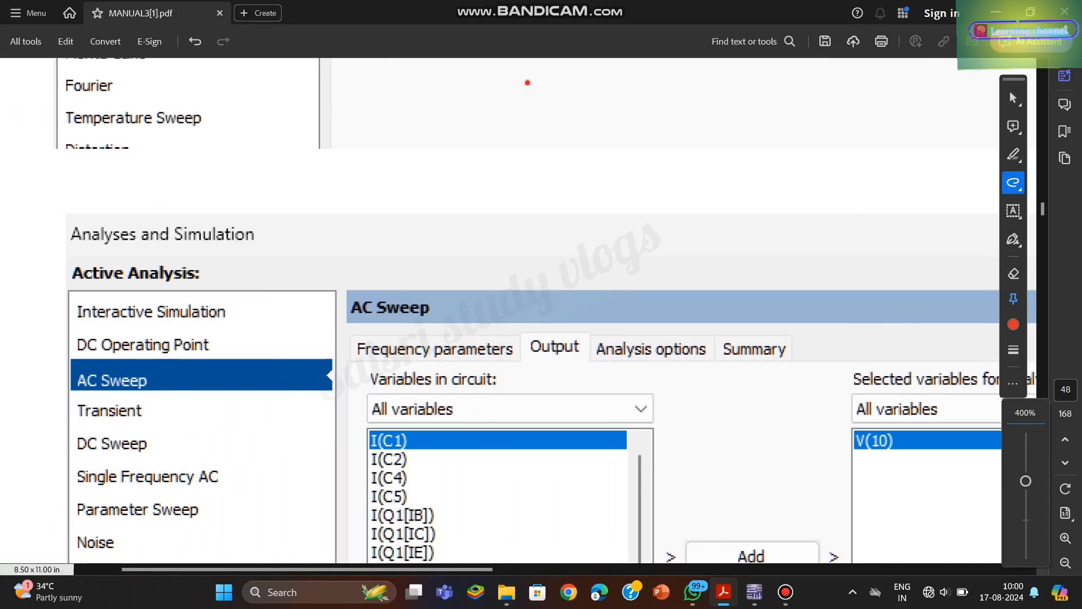
scroll(527, 84, up, 8)
scroll(527, 191, left, 2)
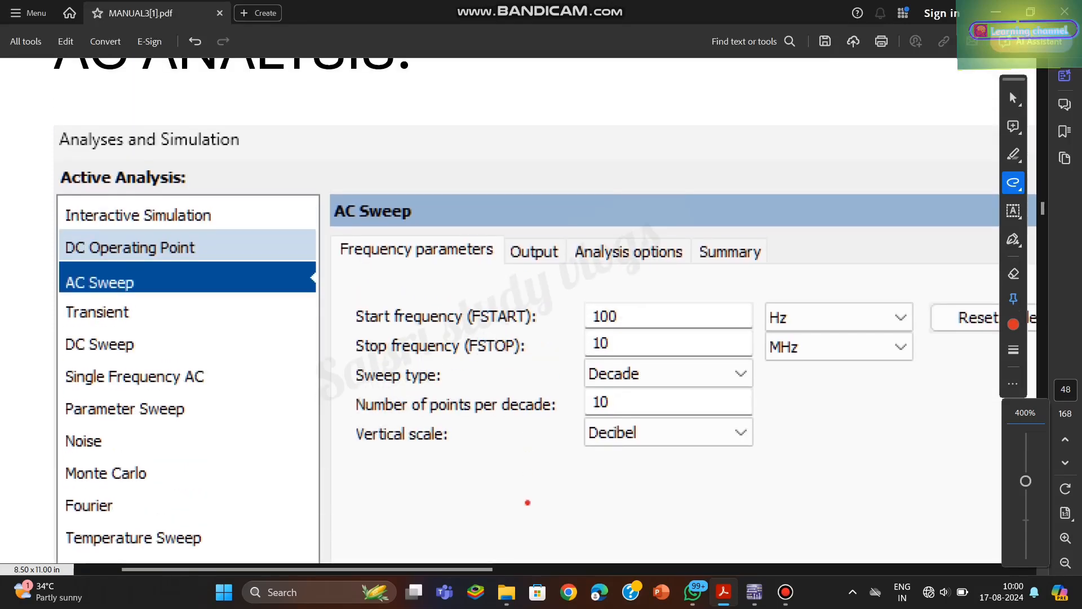
scroll(468, 469, down, 1)
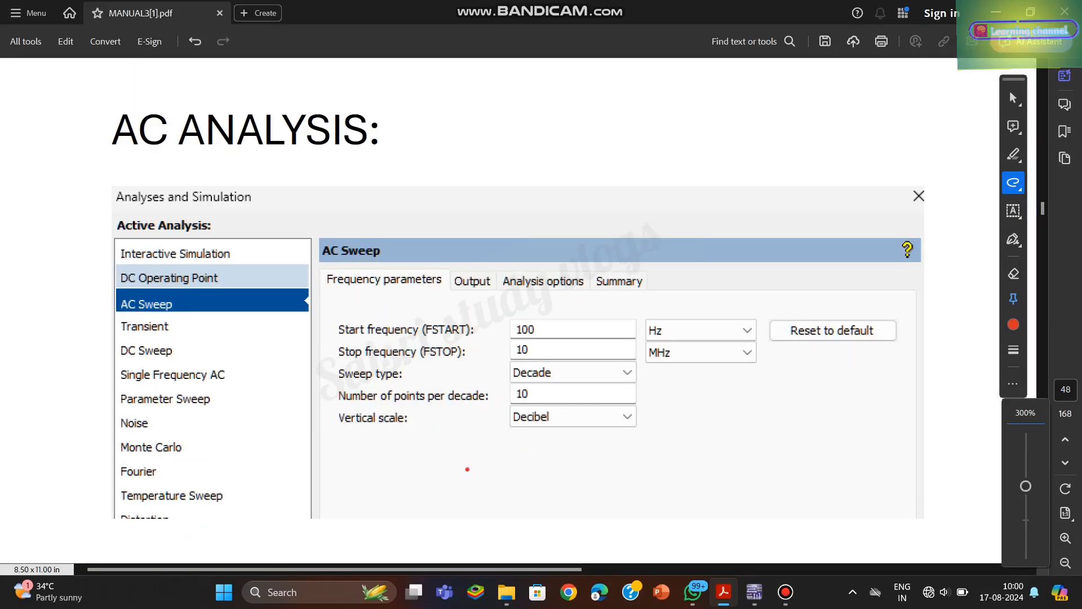
scroll(467, 469, down, 10)
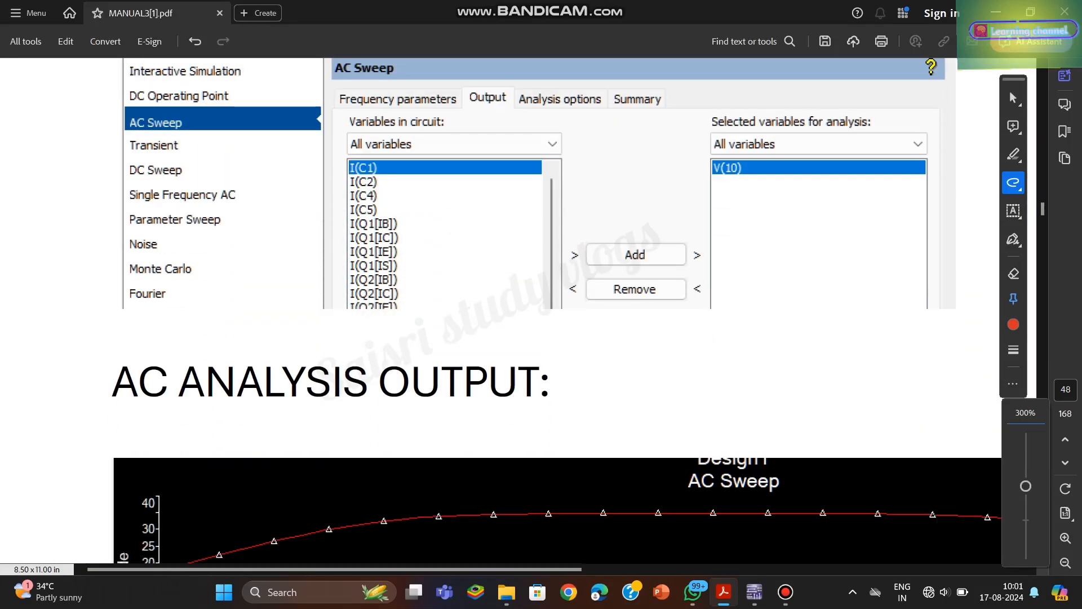
scroll(534, 310, down, 3)
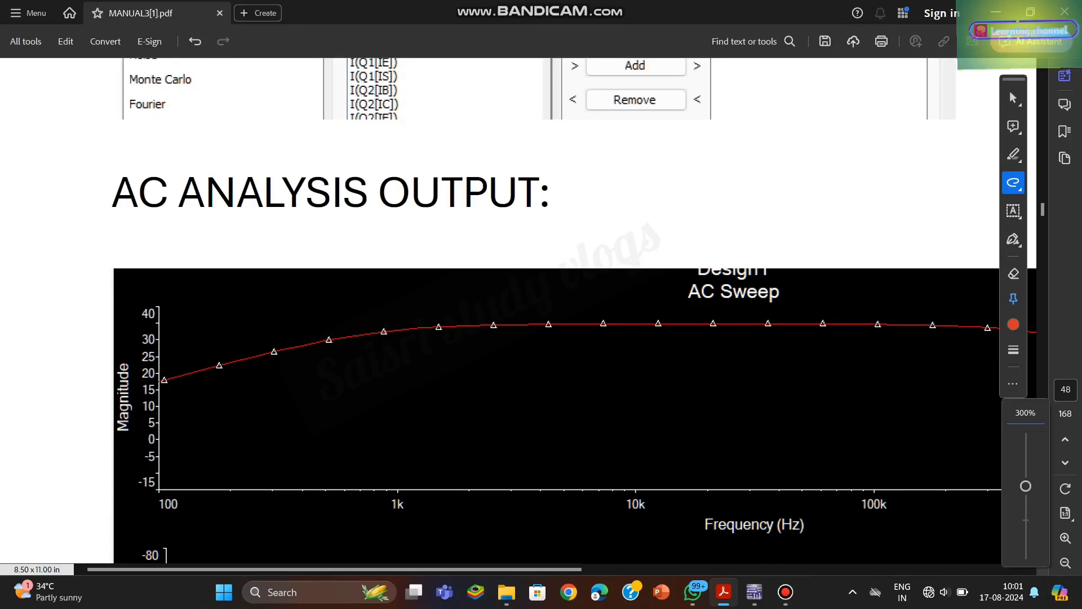
scroll(533, 310, down, 3)
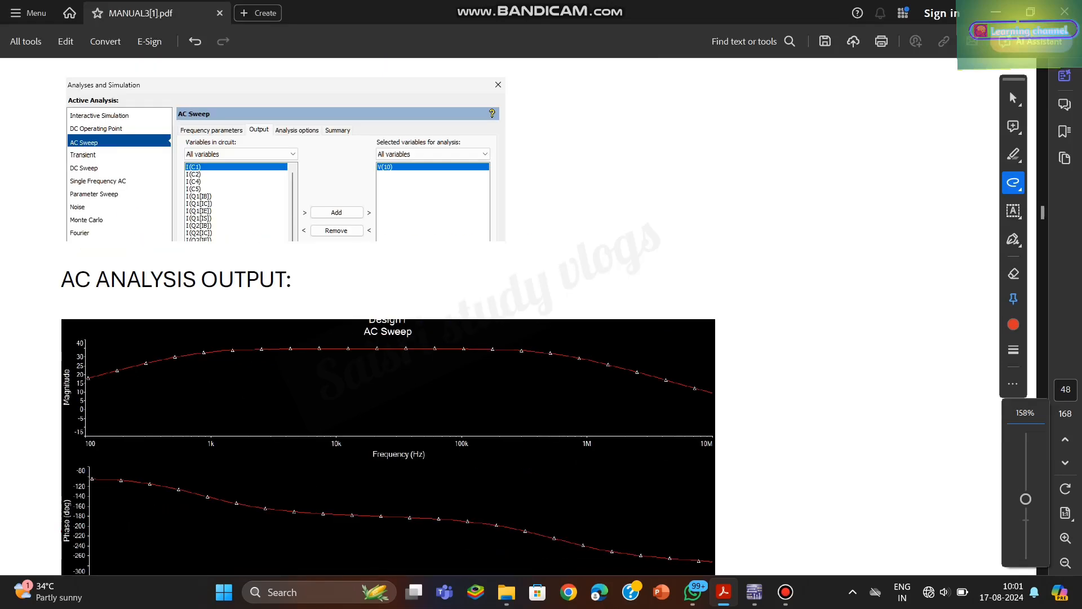
- Review the manual's bandwidth plot, the observation values and the experiment's result statement
scroll(534, 310, down, 10)
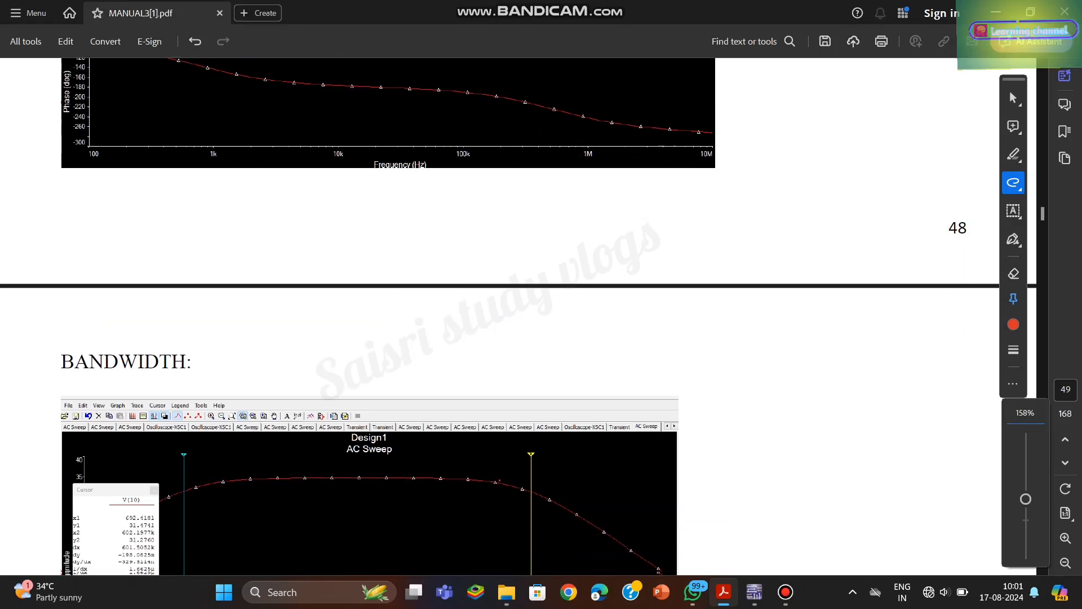
scroll(534, 310, down, 3)
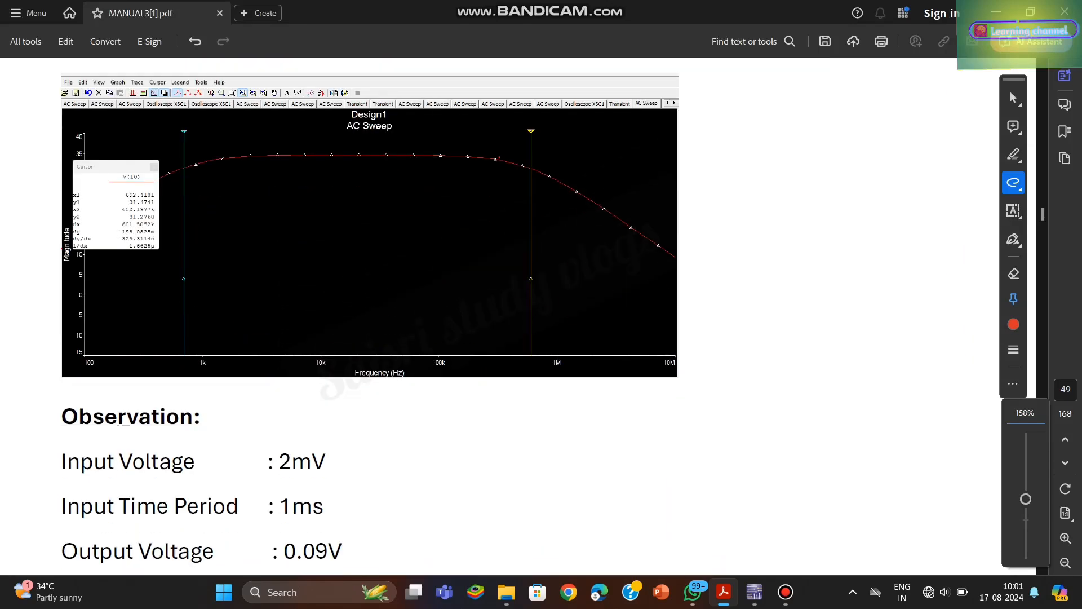
scroll(533, 311, down, 10)
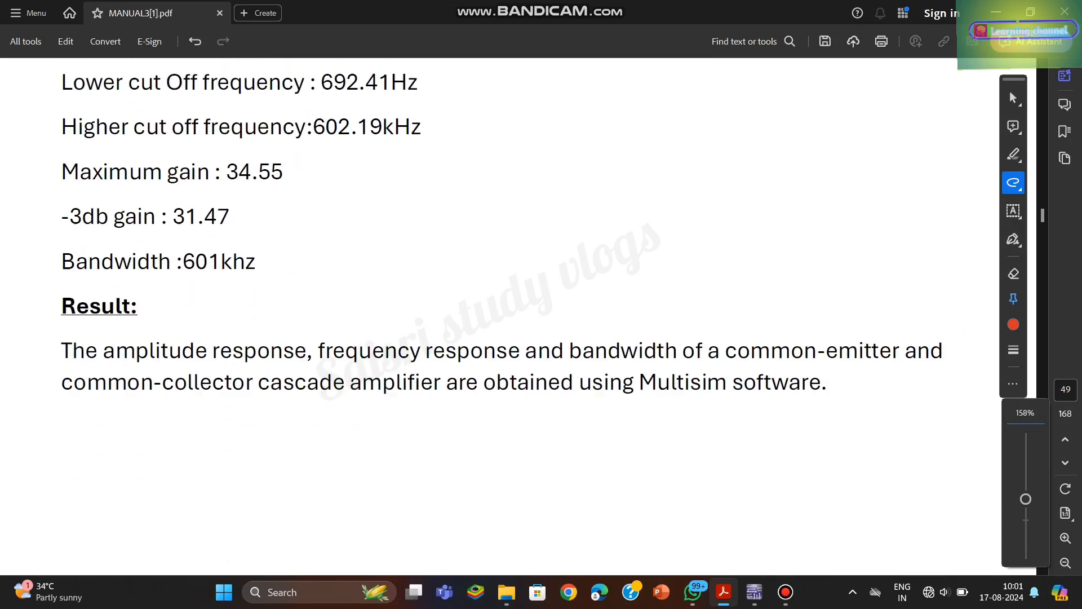
scroll(534, 310, up, 2)
scroll(533, 310, down, 1)
scroll(534, 311, up, 3)
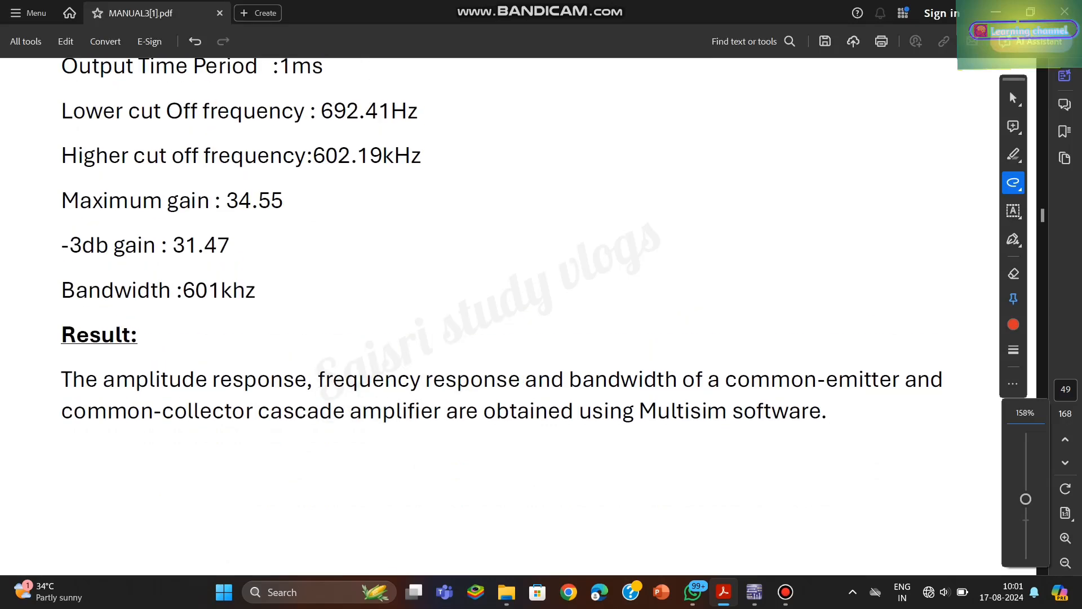
scroll(533, 310, down, 1)
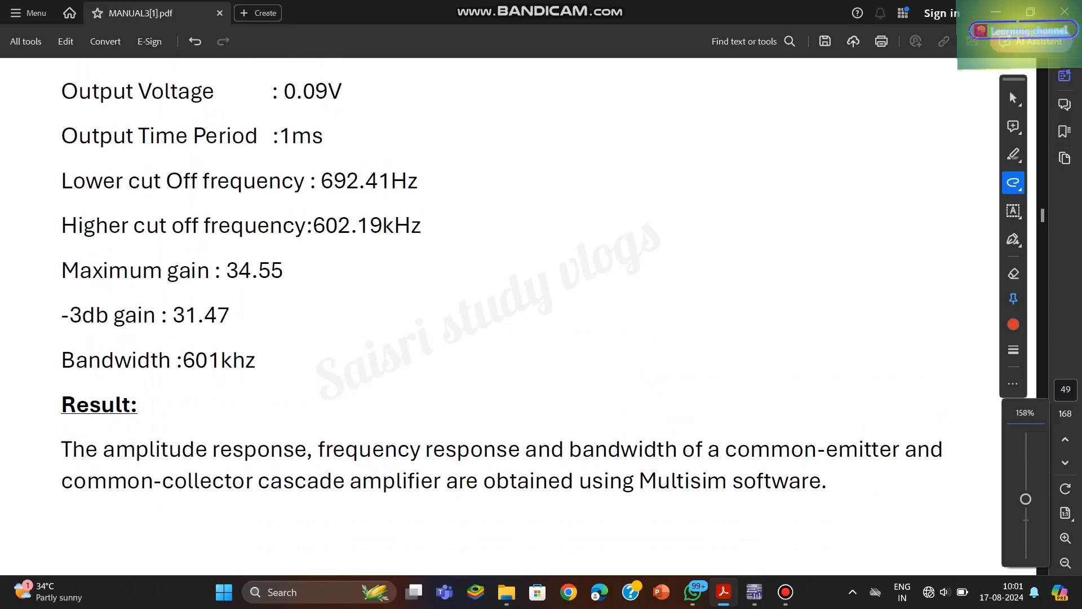